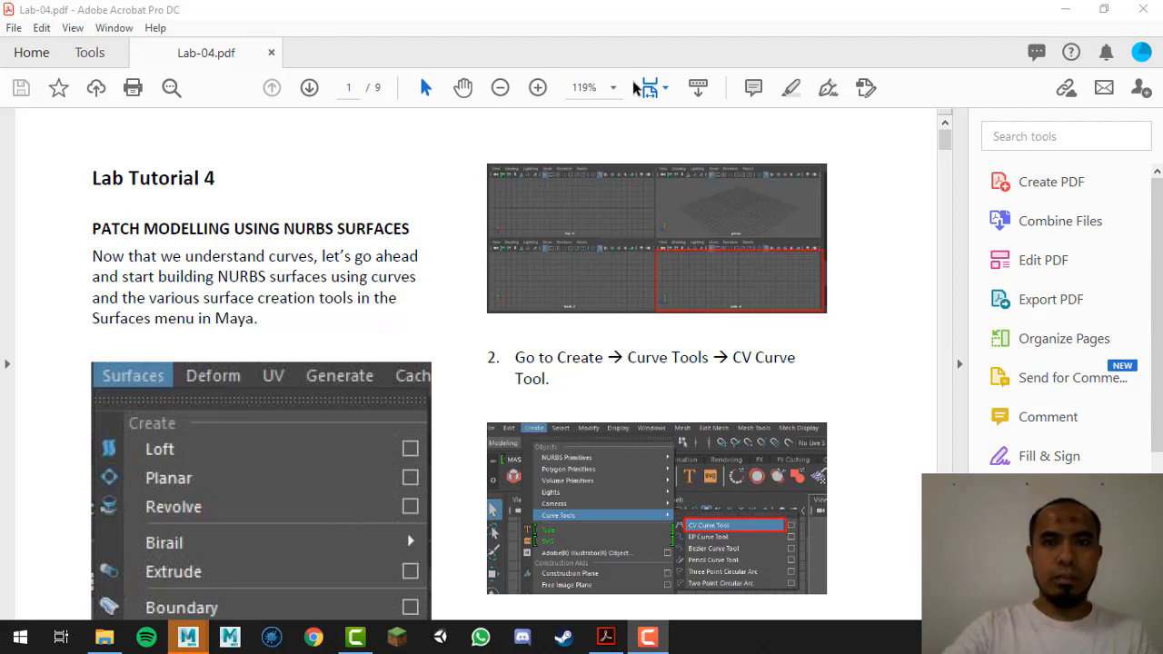
Step: Try fit-page zoom on the PDF, then switch back to fit page width
click(664, 88)
click(705, 144)
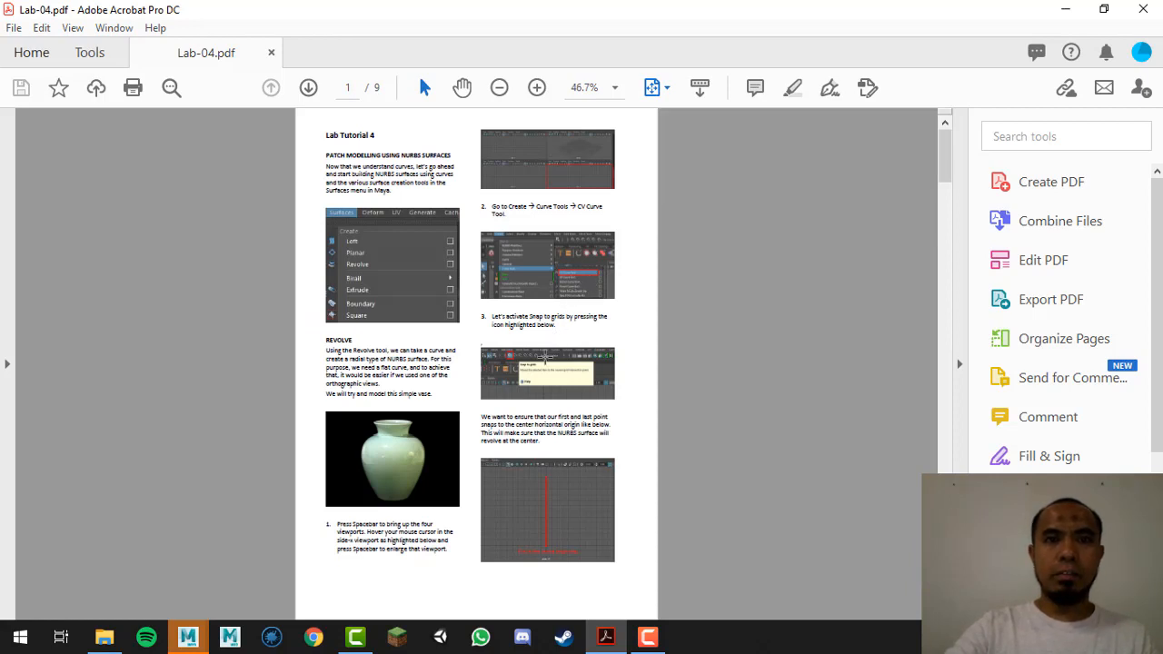
click(656, 88)
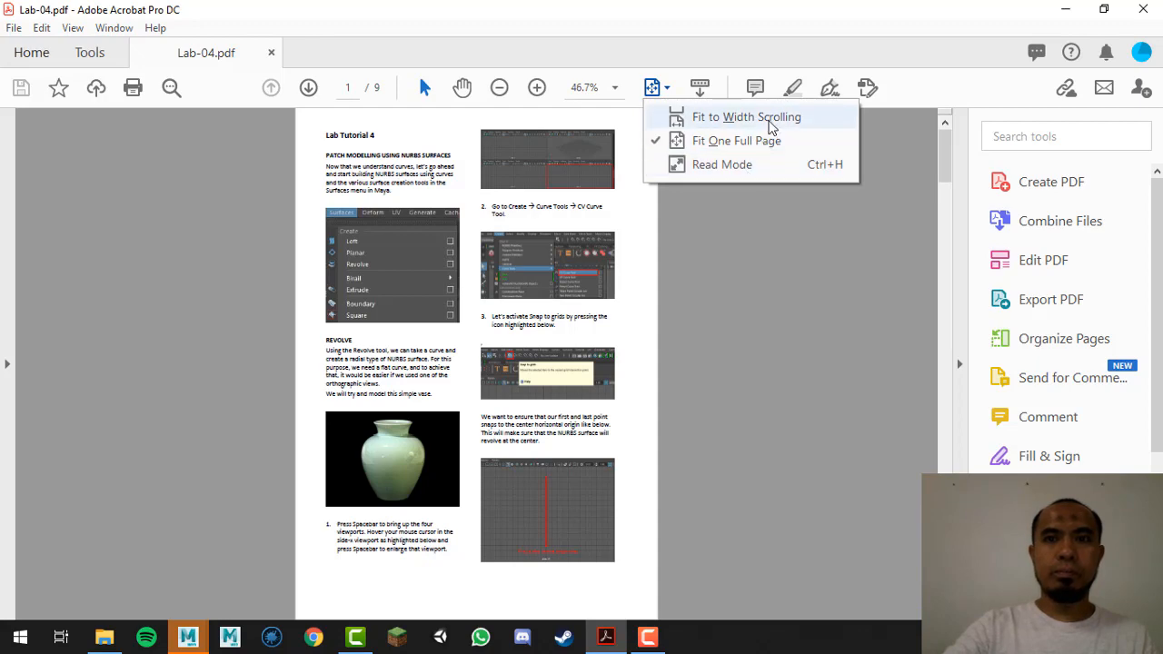
click(756, 121)
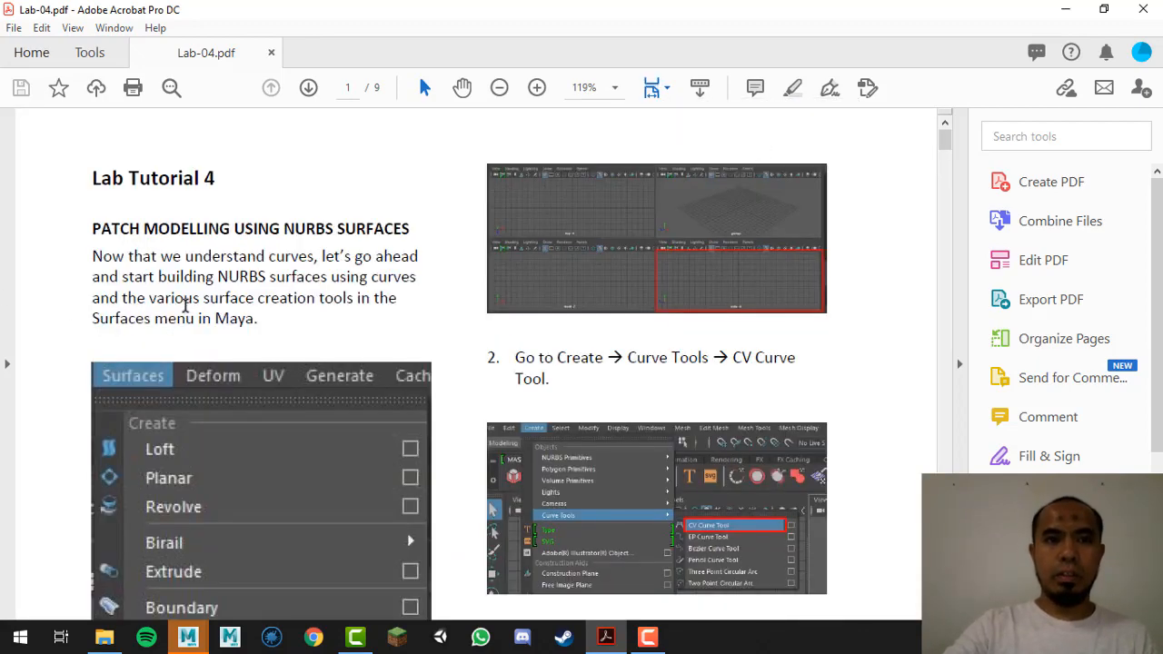
Step: Scroll to the REVOLVE section, highlight 'orthographic views', and bring Maya to the front
scroll(185, 306, down, 2)
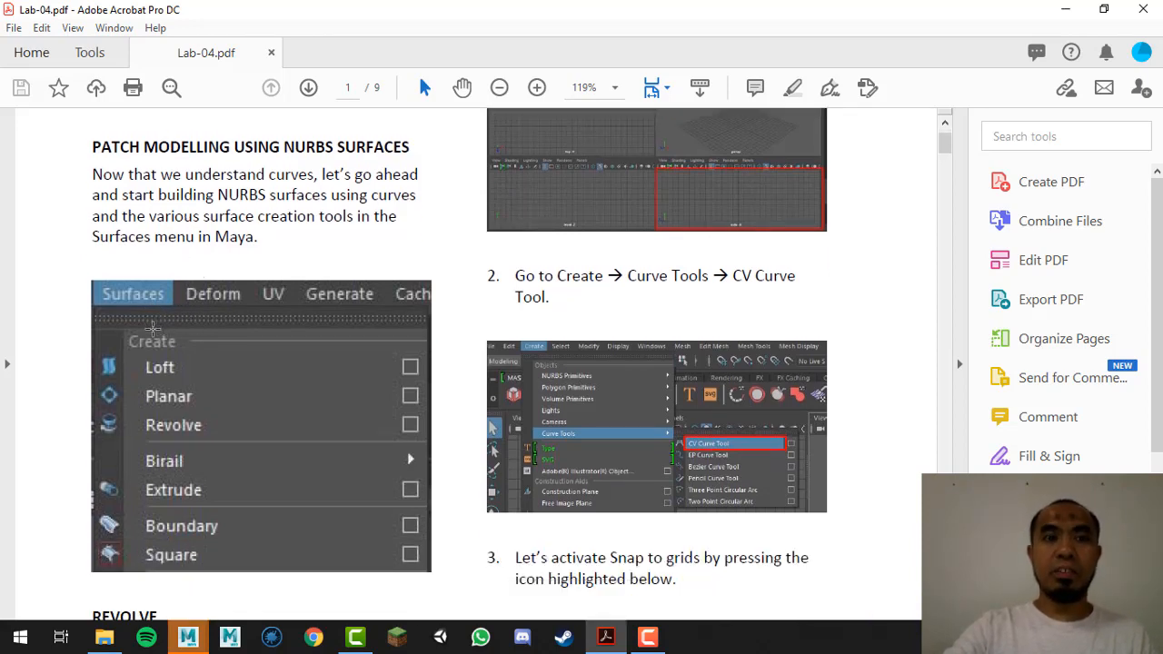
scroll(151, 330, down, 1)
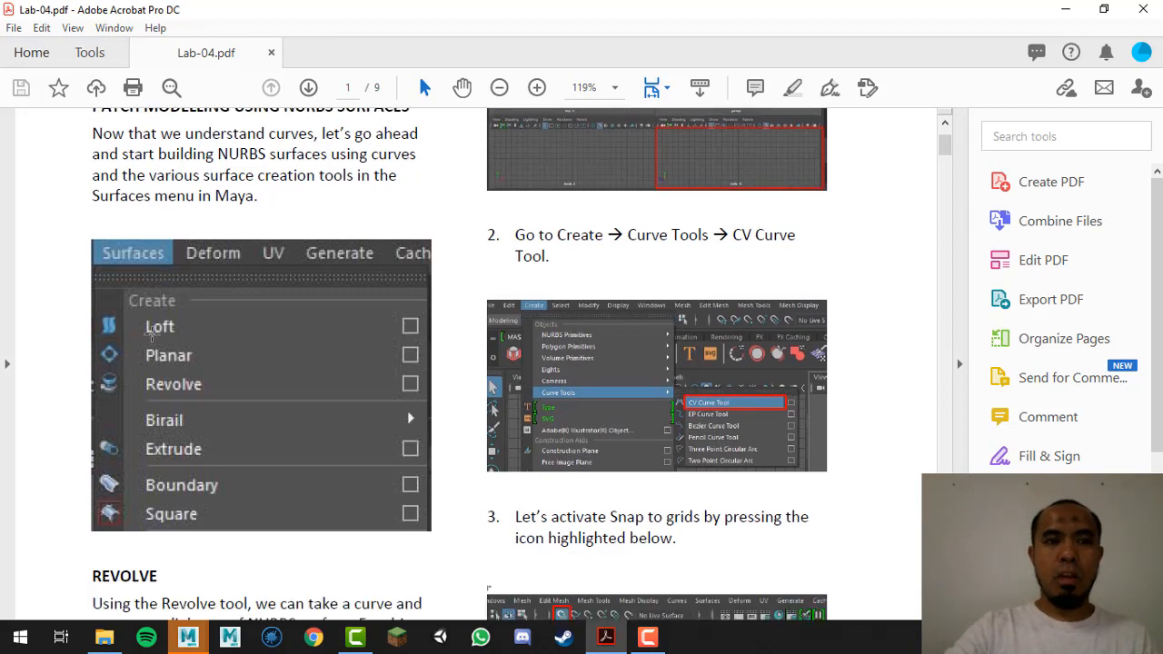
scroll(222, 393, down, 9)
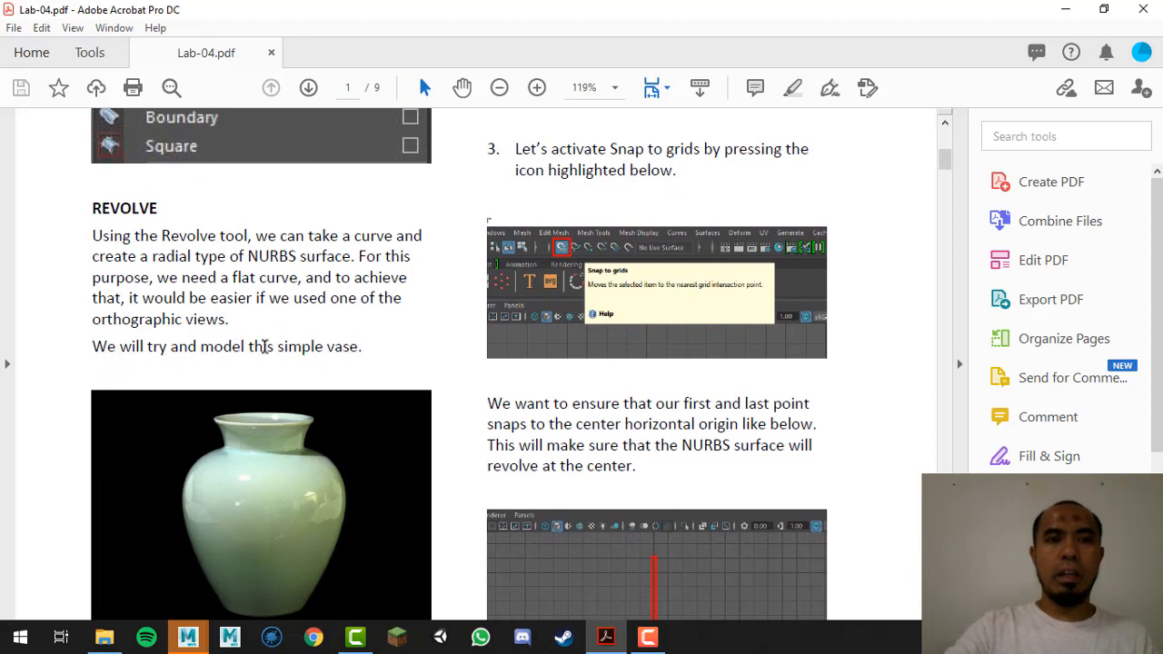
scroll(284, 298, down, 1)
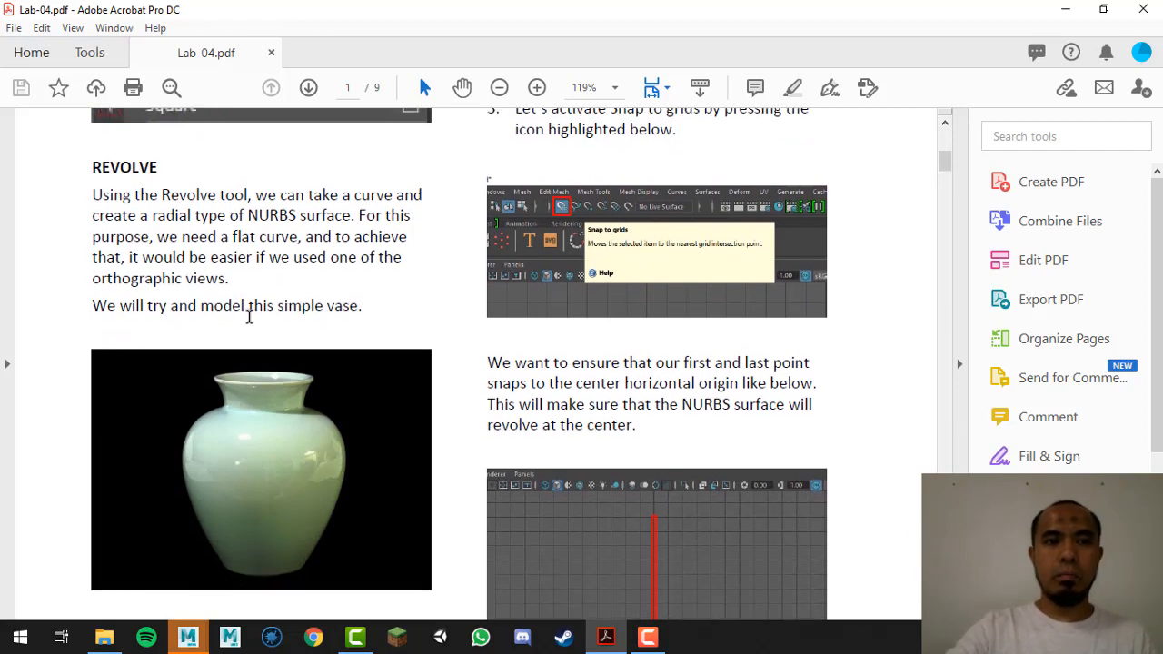
scroll(249, 316, down, 1)
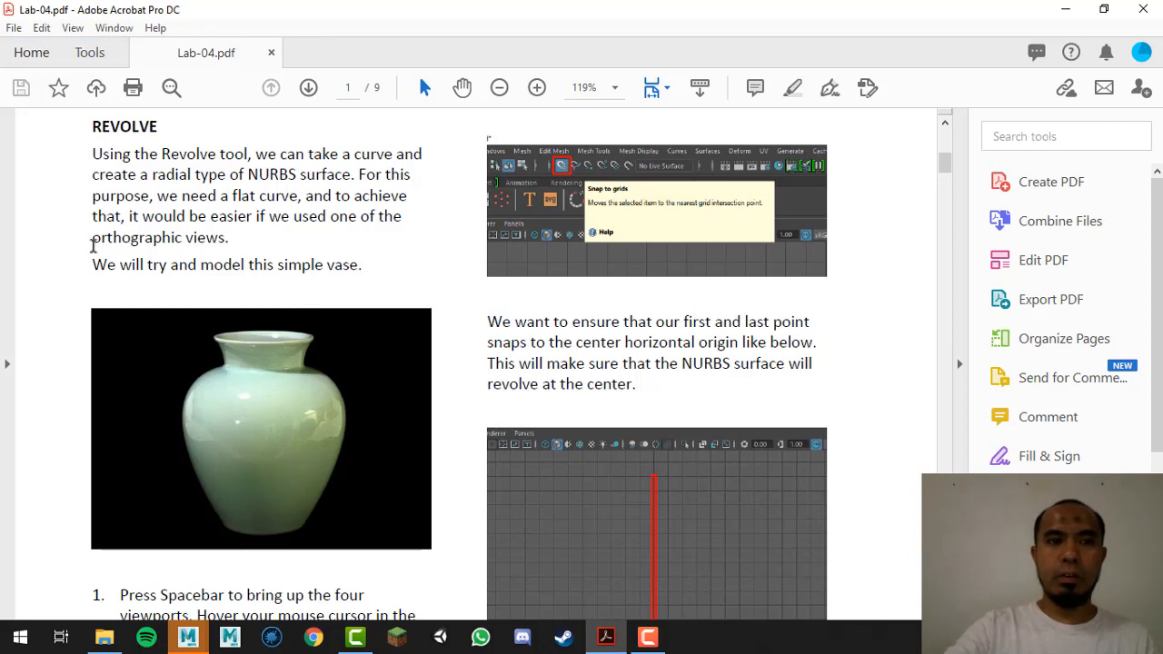
drag(93, 244, 225, 240)
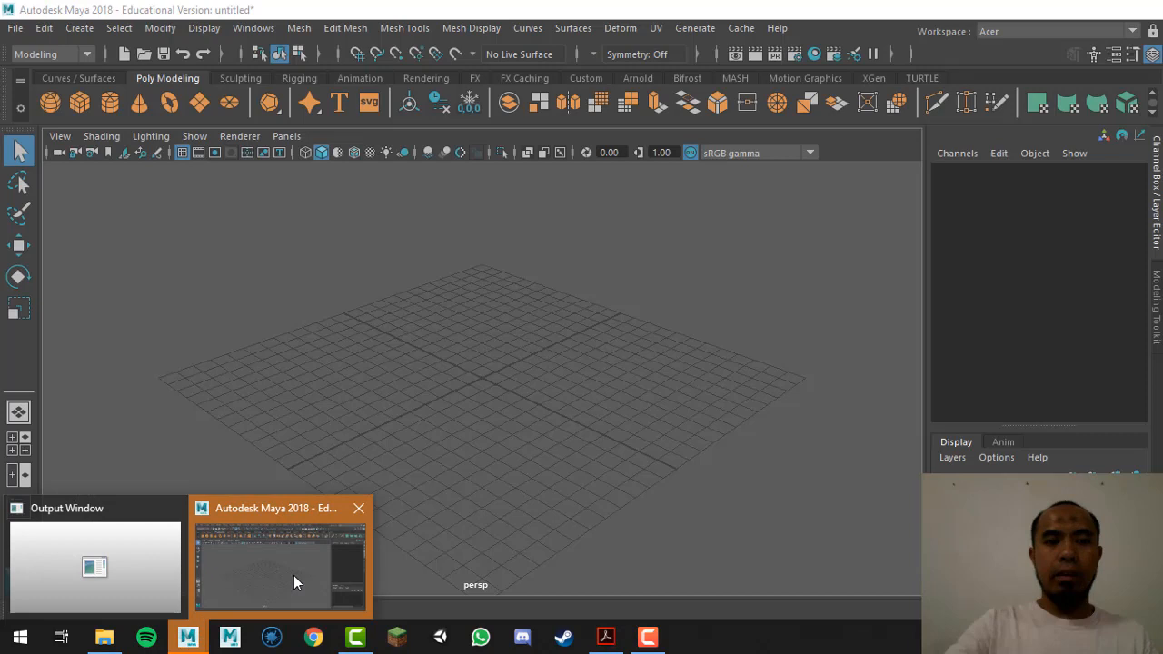
click(294, 577)
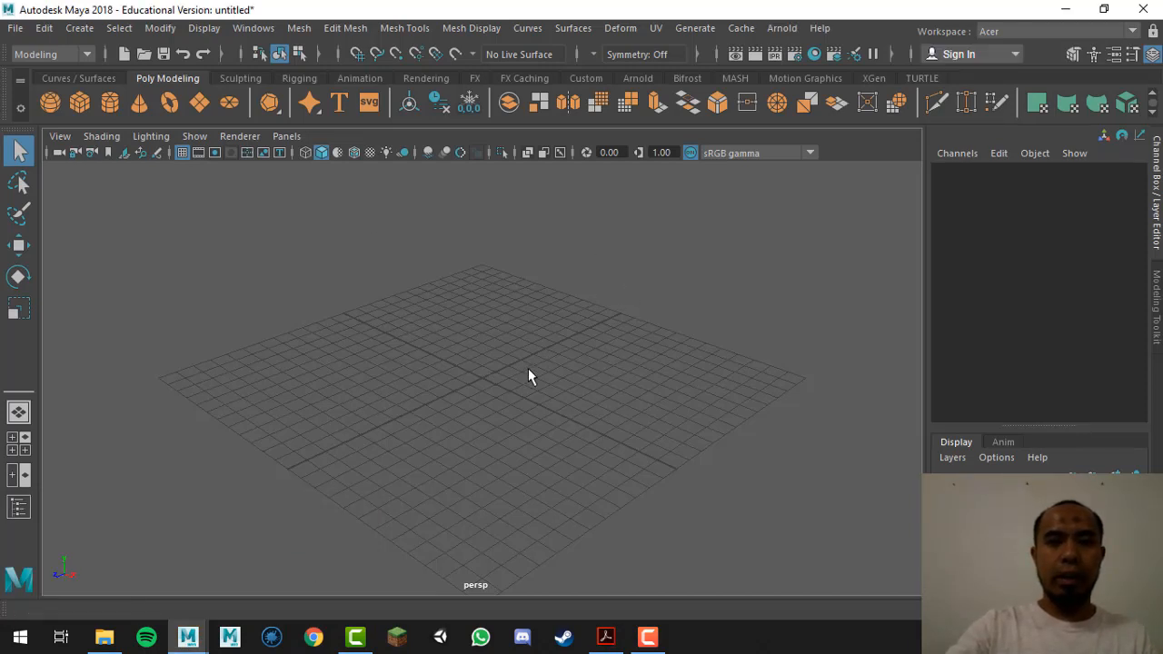
Step: Maximize the side view, pan its grid, and switch back to the lab PDF
alt+drag(527, 368, 512, 363)
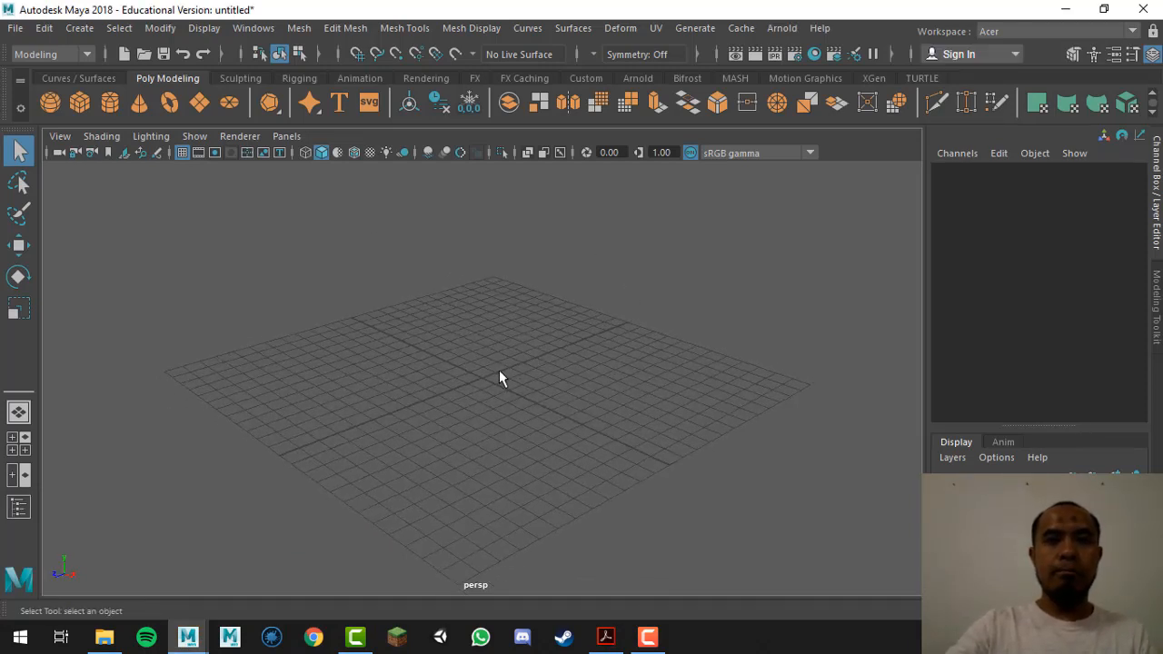
key(space)
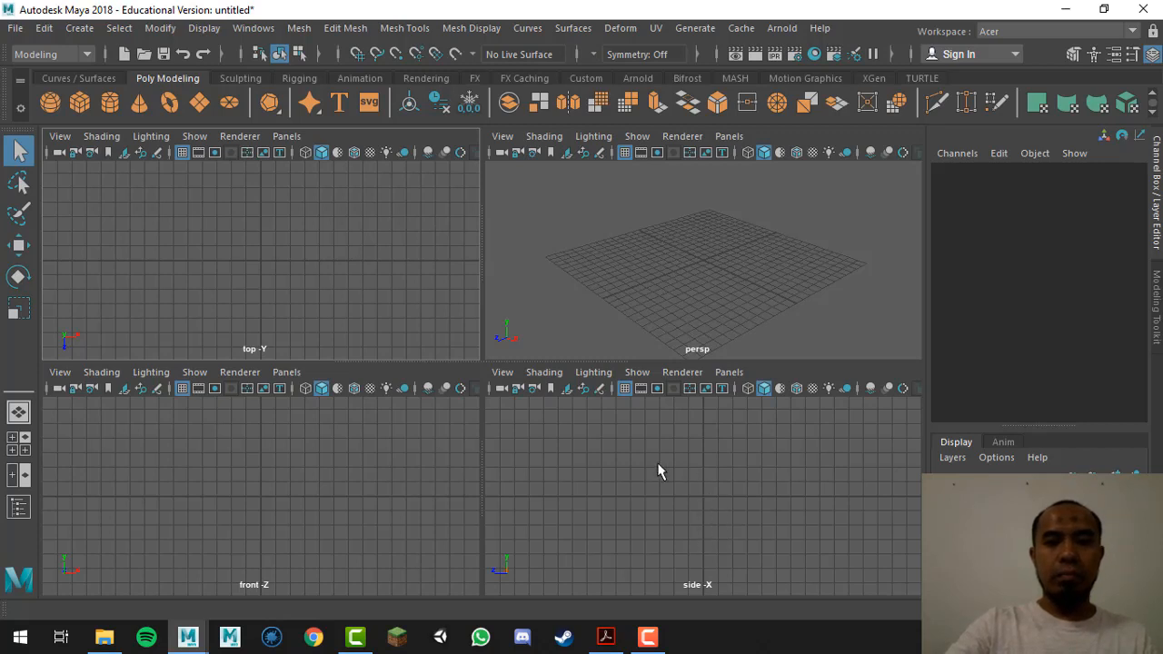
key(space)
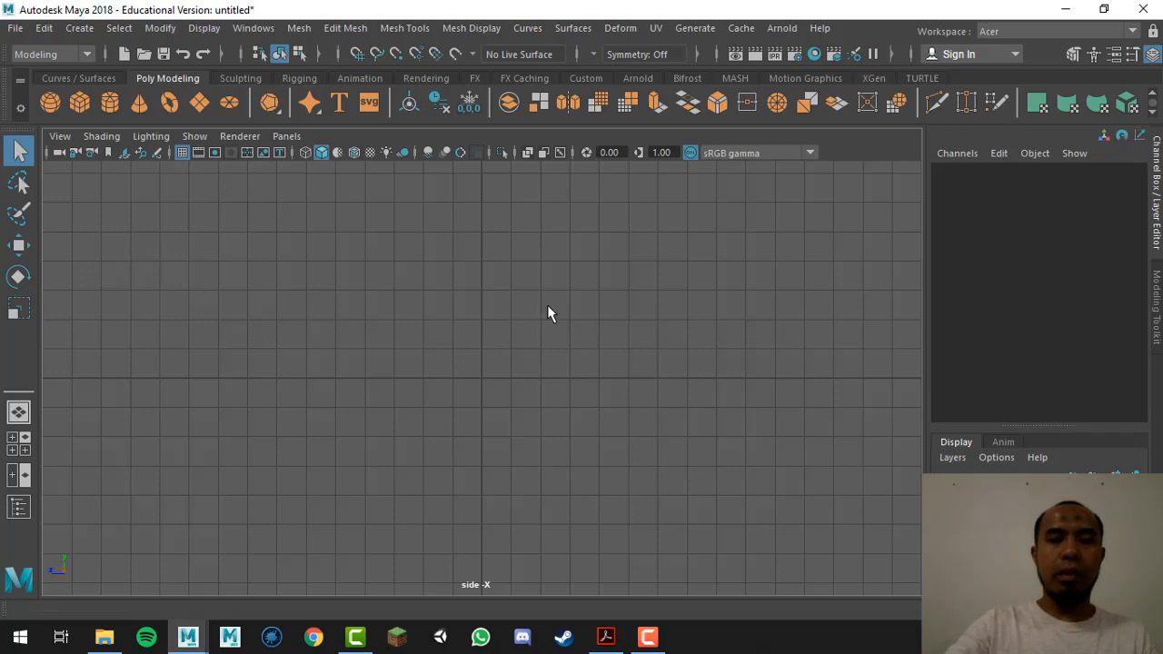
alt+middle_drag(547, 304, 555, 386)
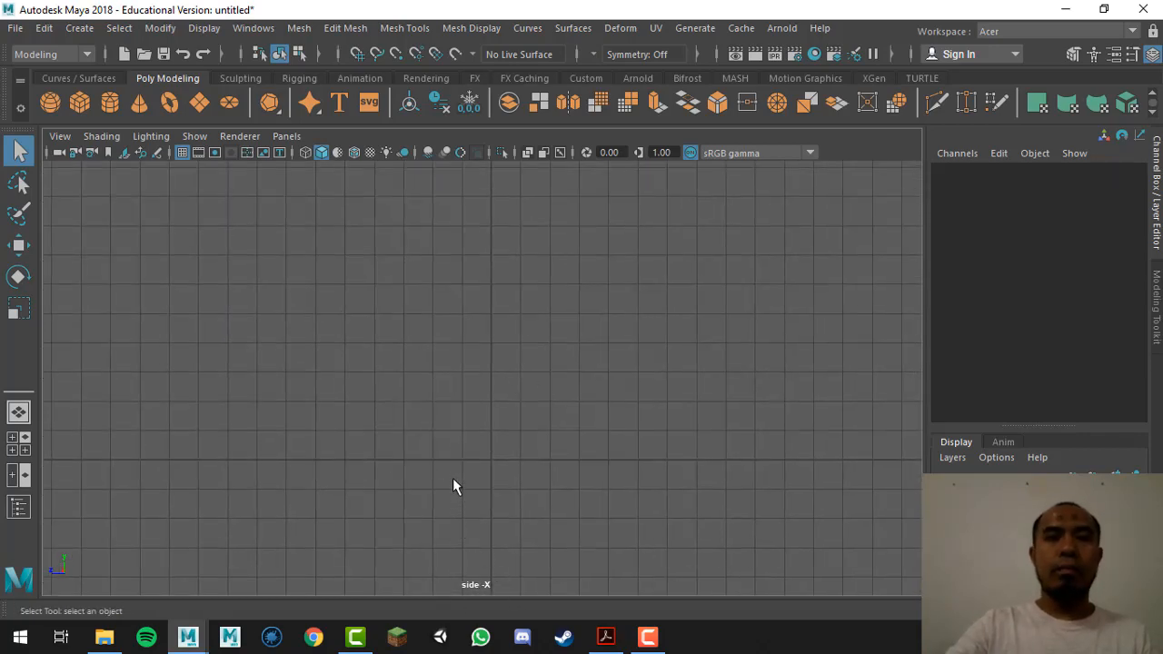
key(alt+Tab)
scroll(343, 443, down, 3)
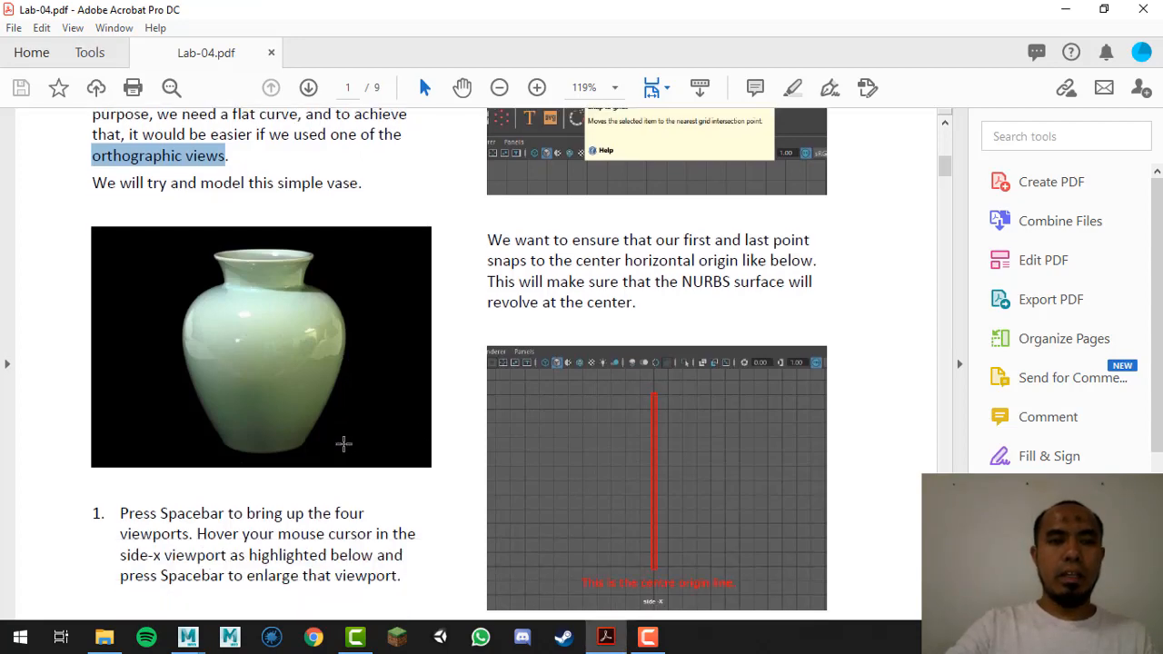
Step: Scroll Lab-04.pdf past the vase image to step 4 on page 2
scroll(343, 443, down, 1)
scroll(343, 444, up, 10)
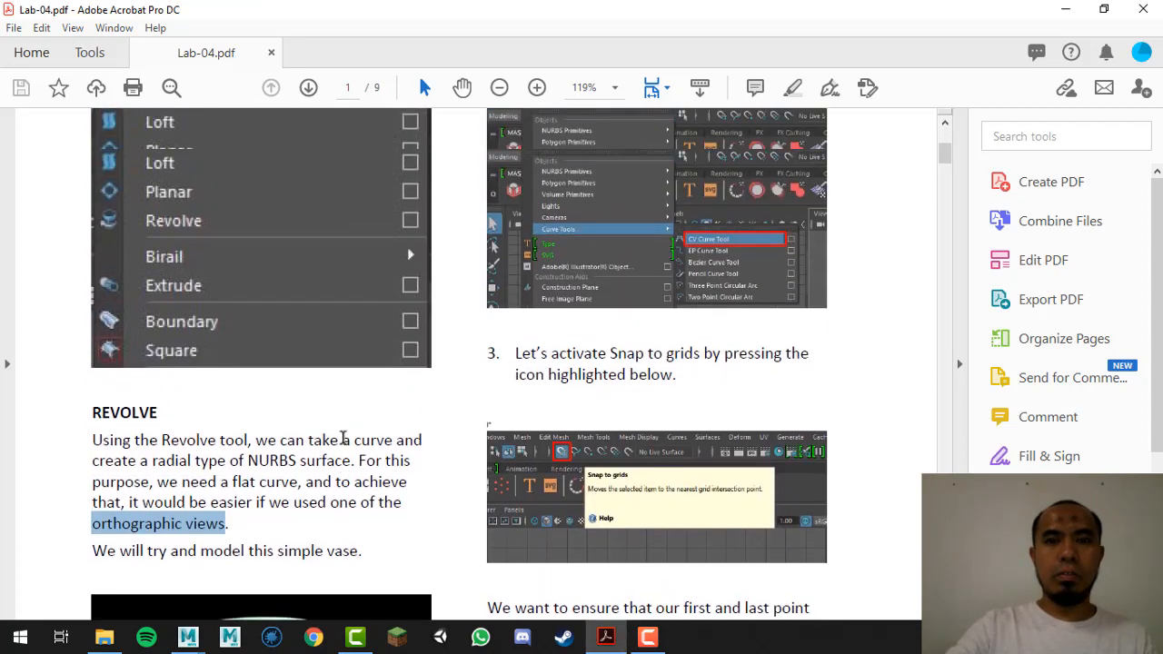
scroll(341, 439, down, 10)
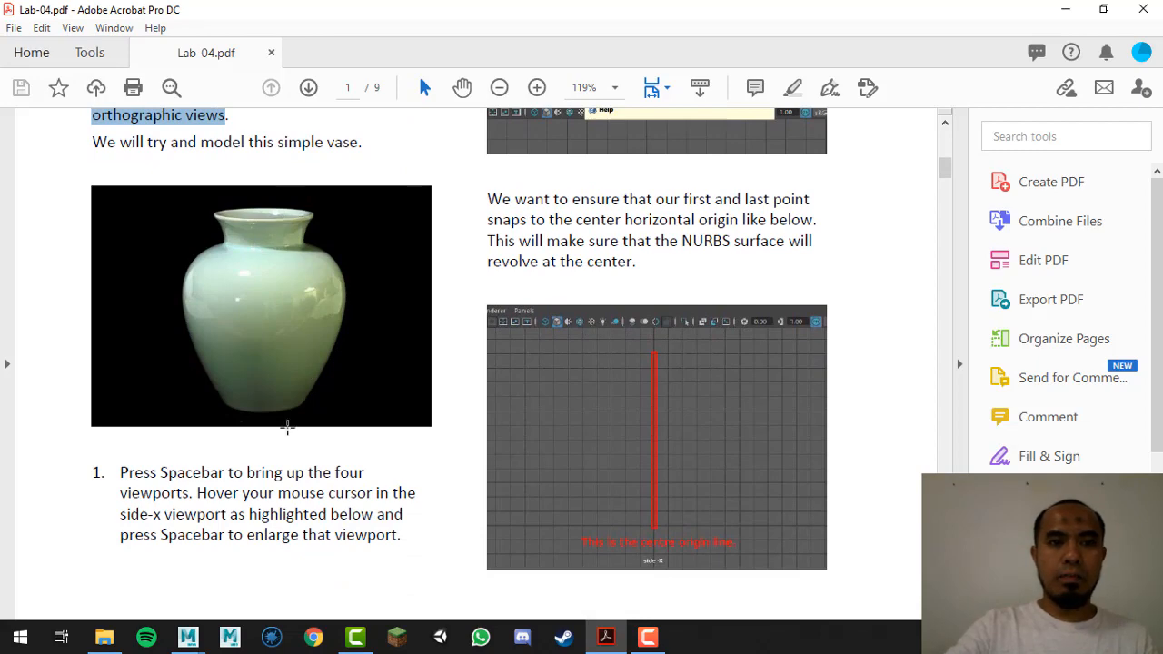
scroll(395, 402, down, 1)
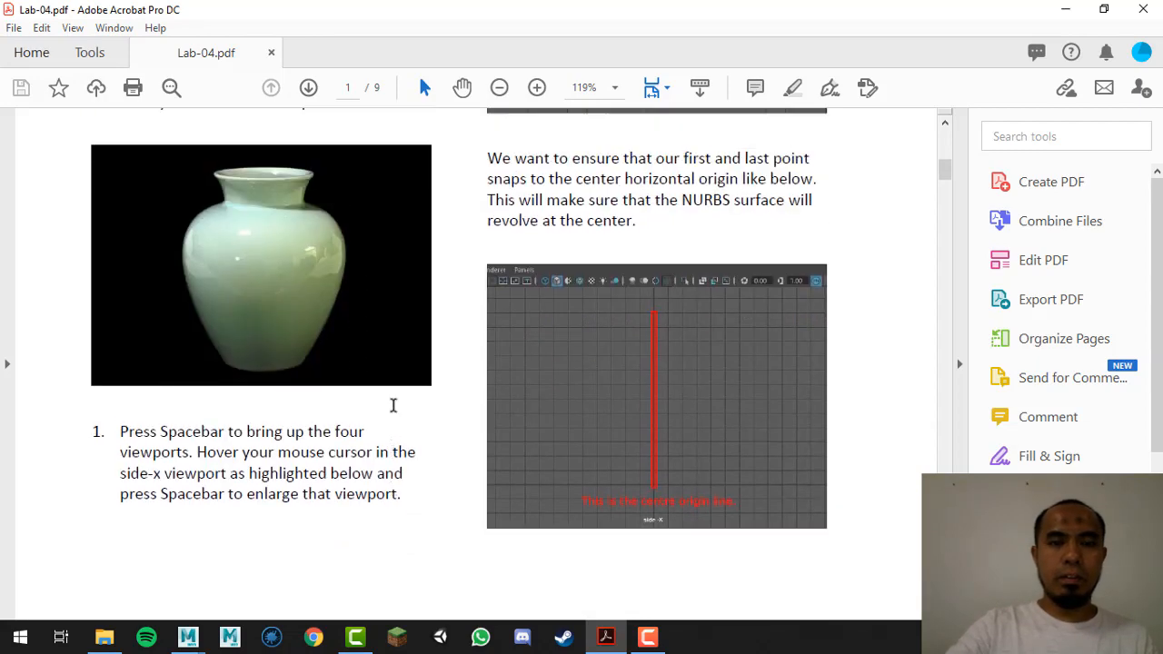
scroll(400, 404, up, 2)
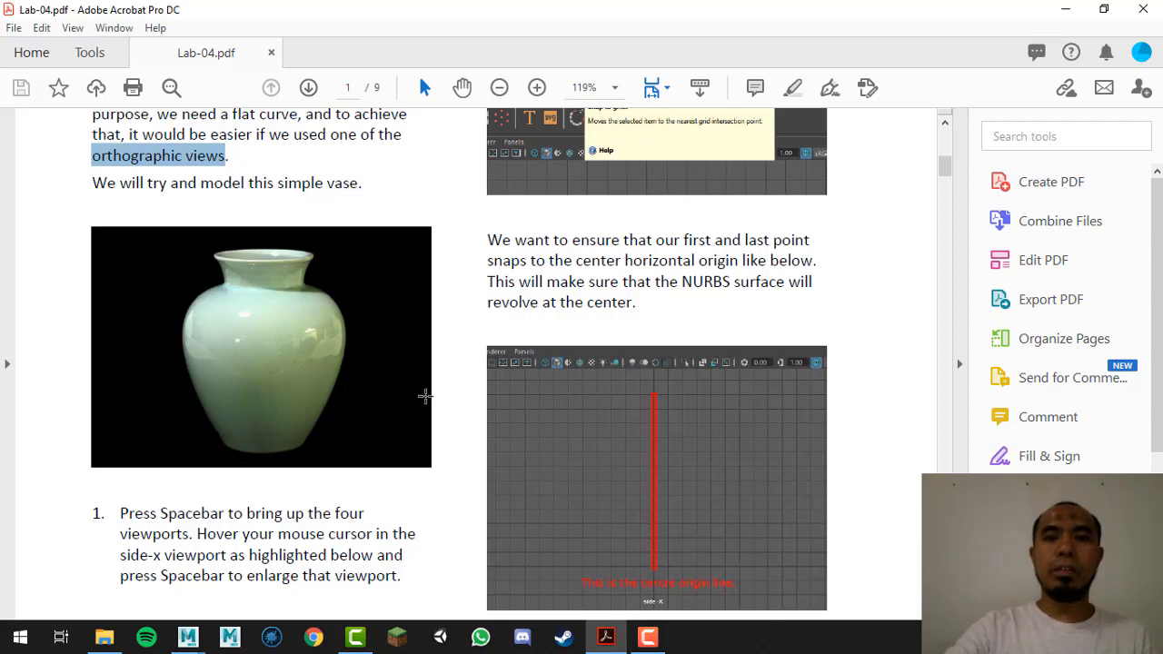
scroll(455, 410, down, 5)
scroll(454, 405, down, 2)
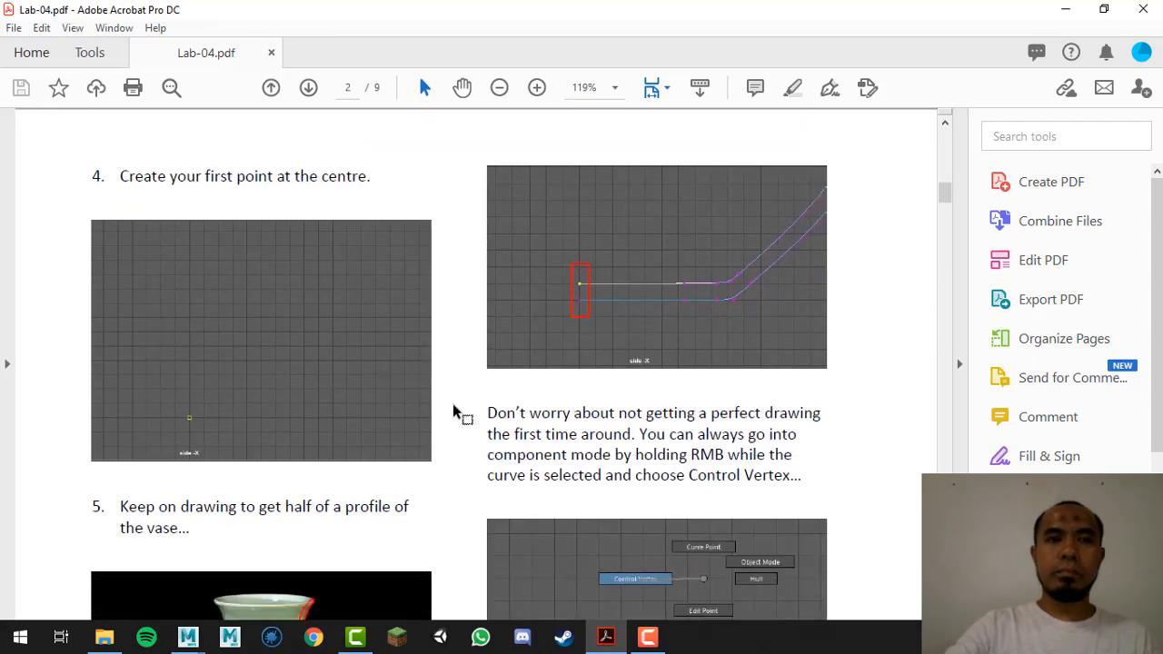
Step: Back in Maya's side view, activate the CV Curve Tool from the Create menu
key(alt+Tab)
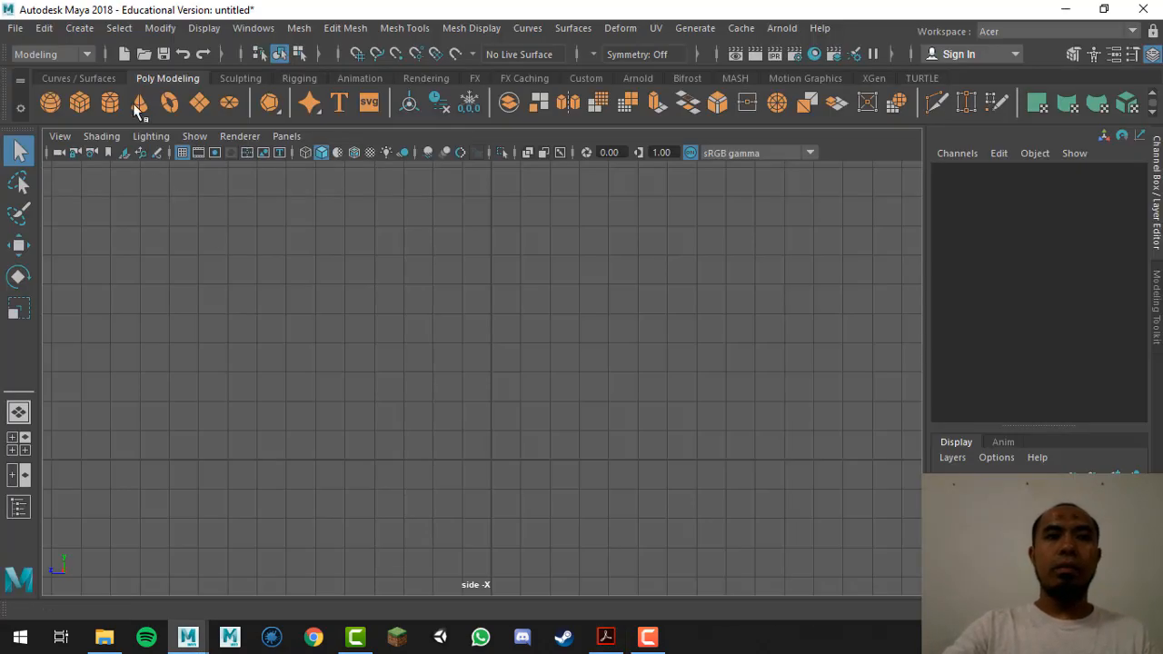
click(79, 28)
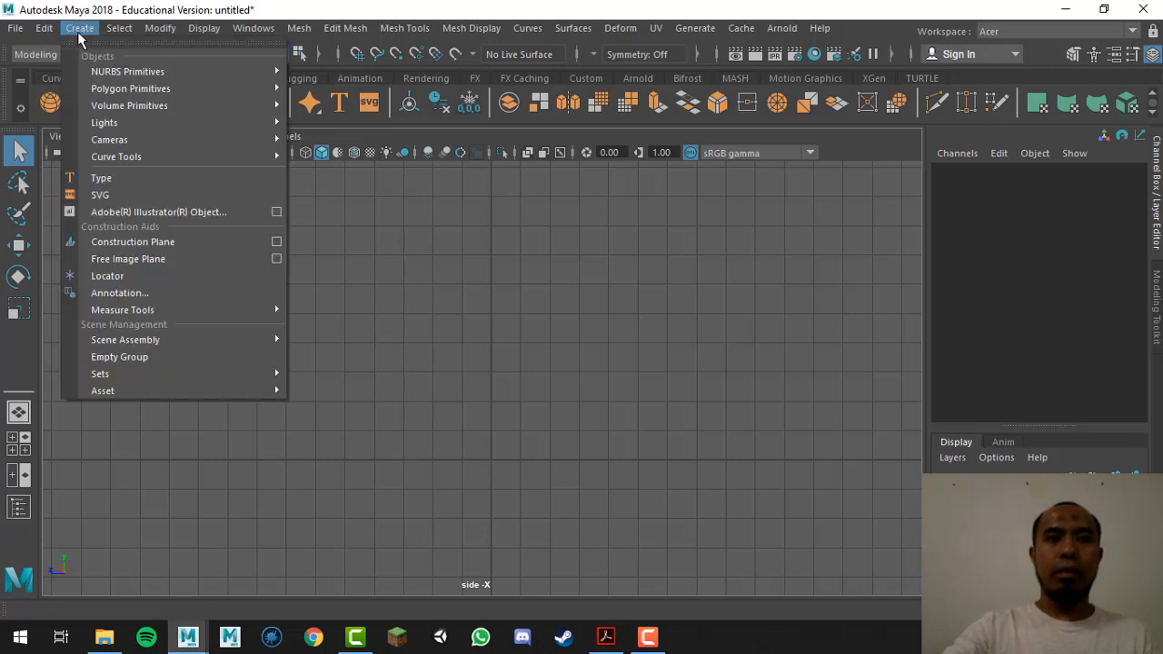
mouse_move(150, 157)
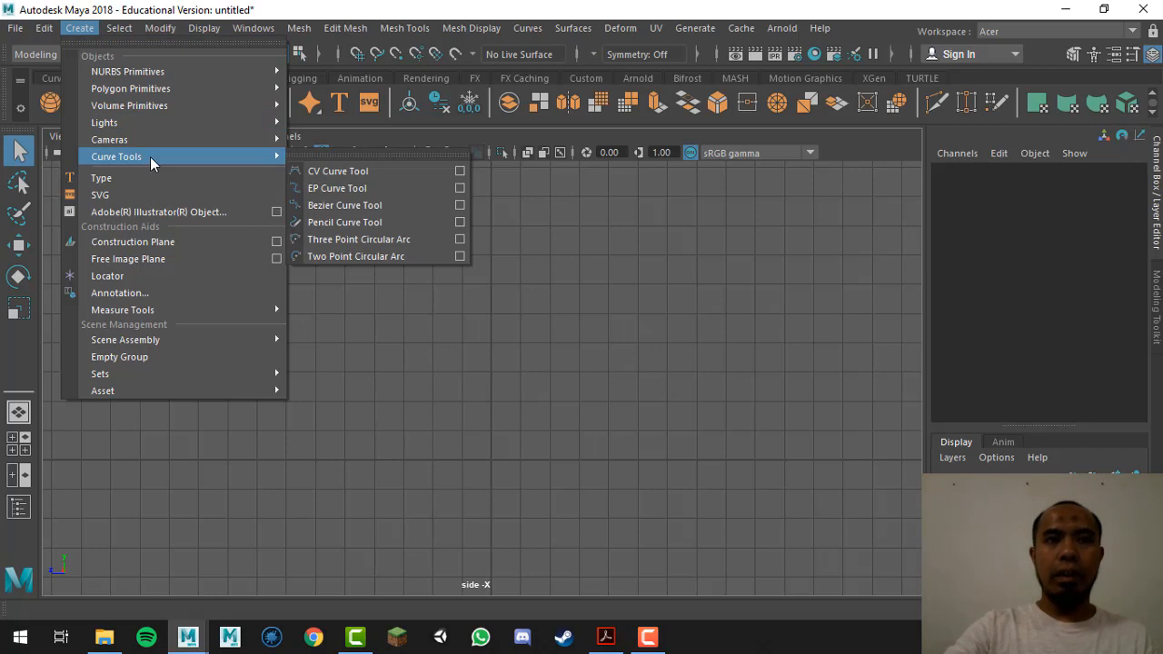
click(390, 169)
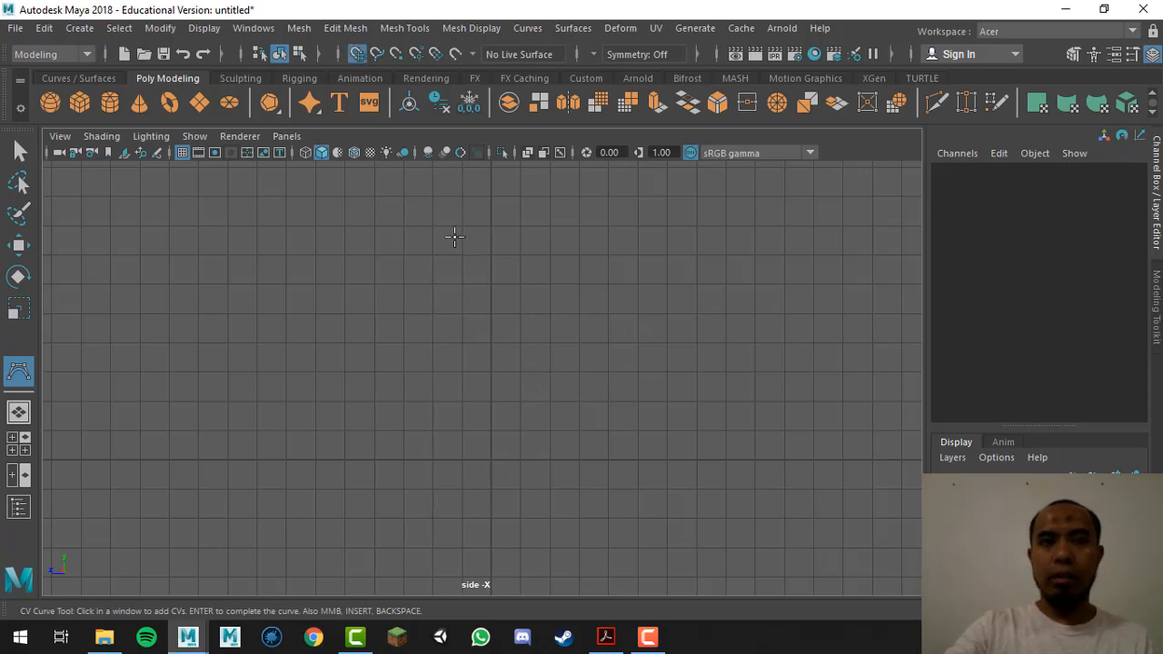
Step: Leave Snap to Grids on and place curve1's first CV at the origin
click(357, 54)
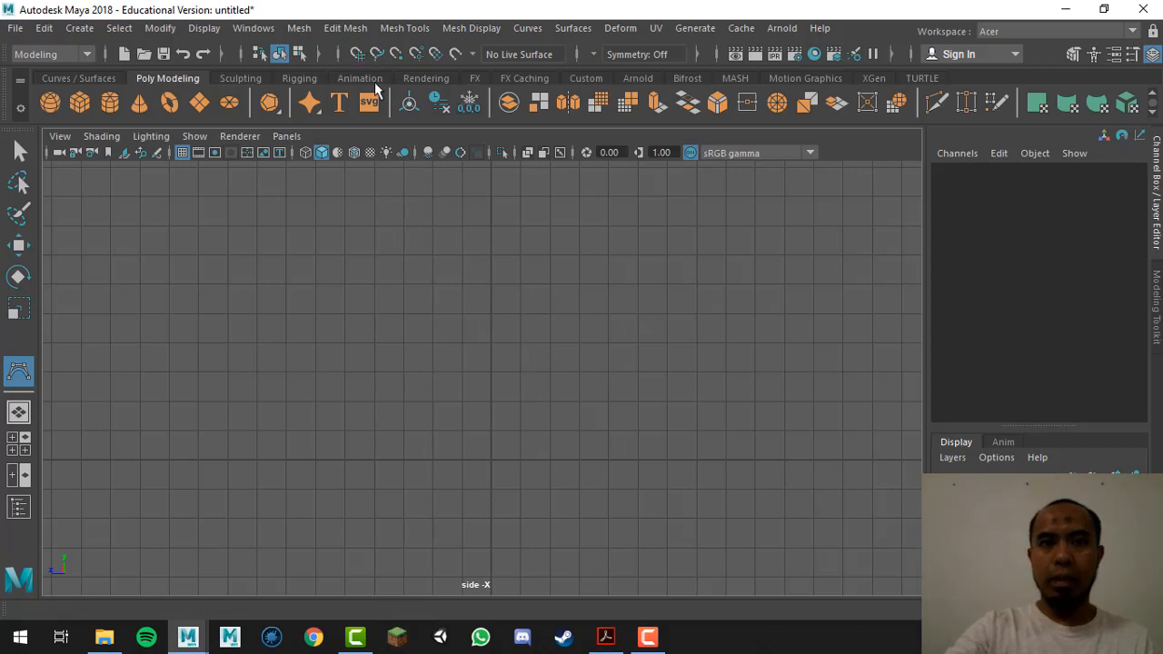
key(x)
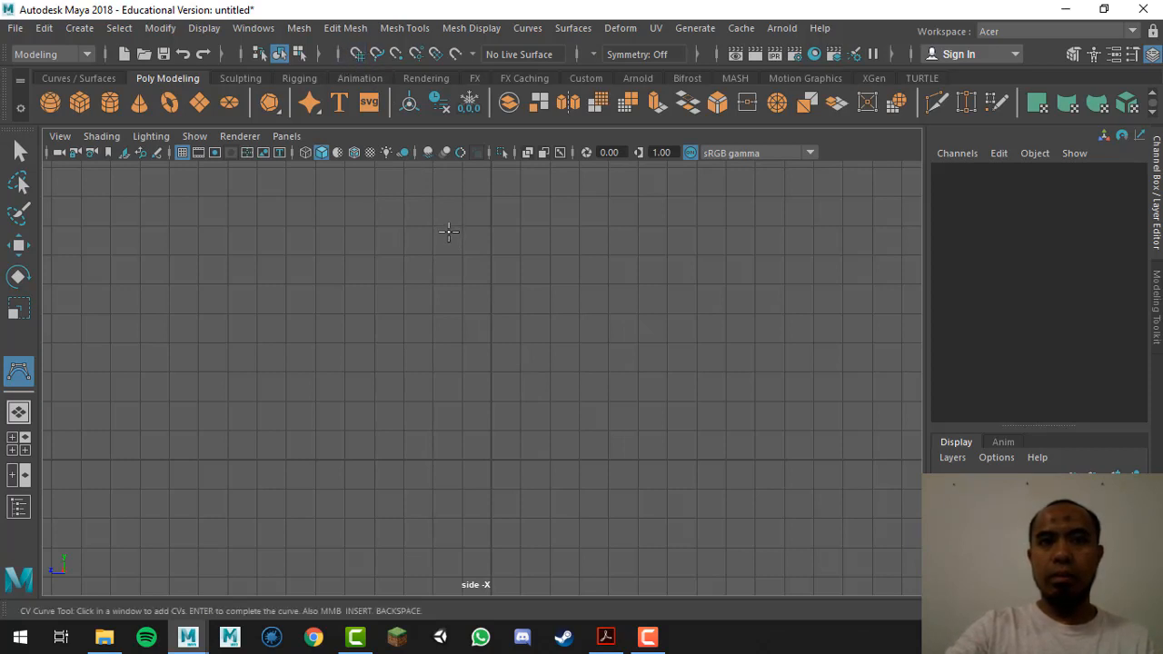
key(x)
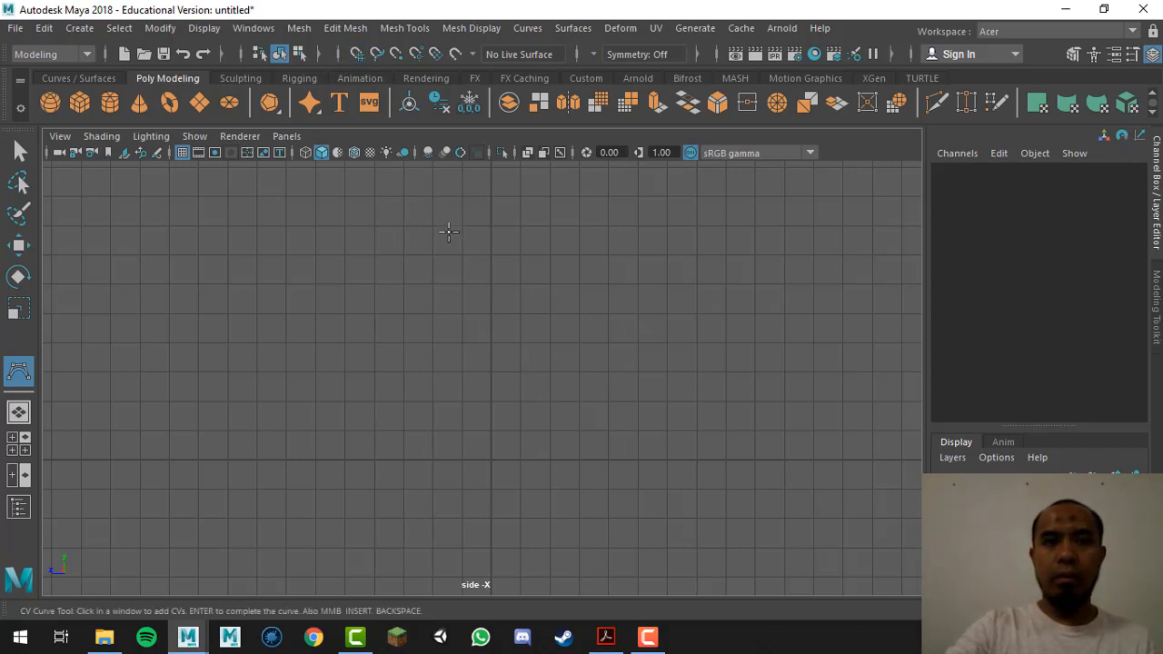
key(x)
key(x)
key(x)
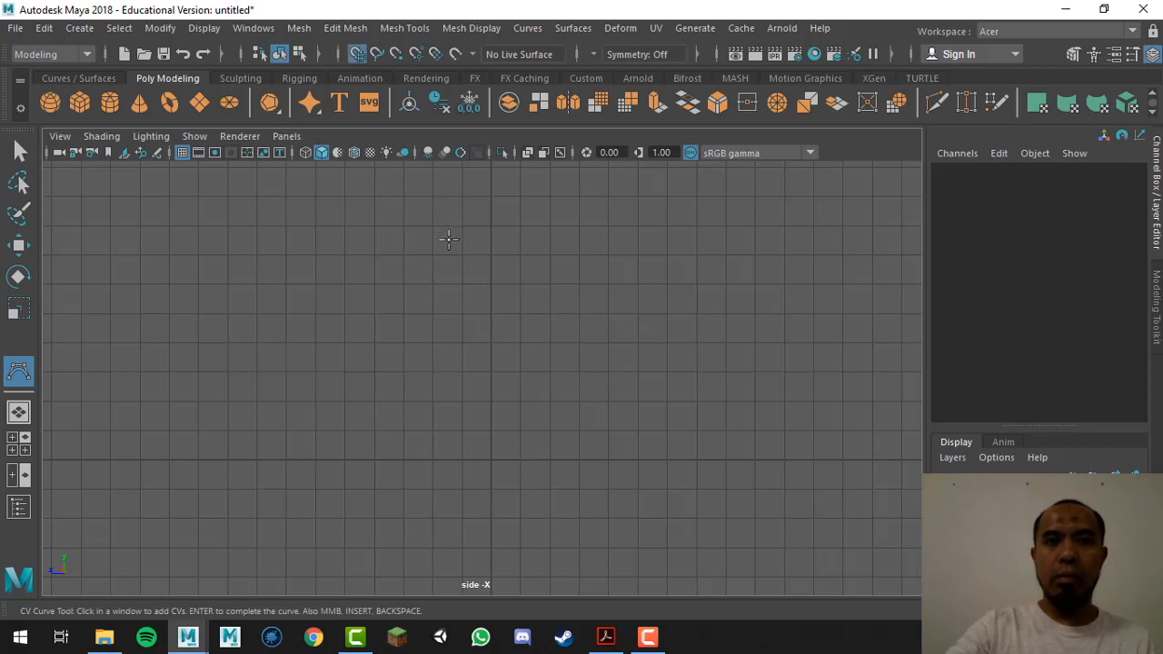
key(x)
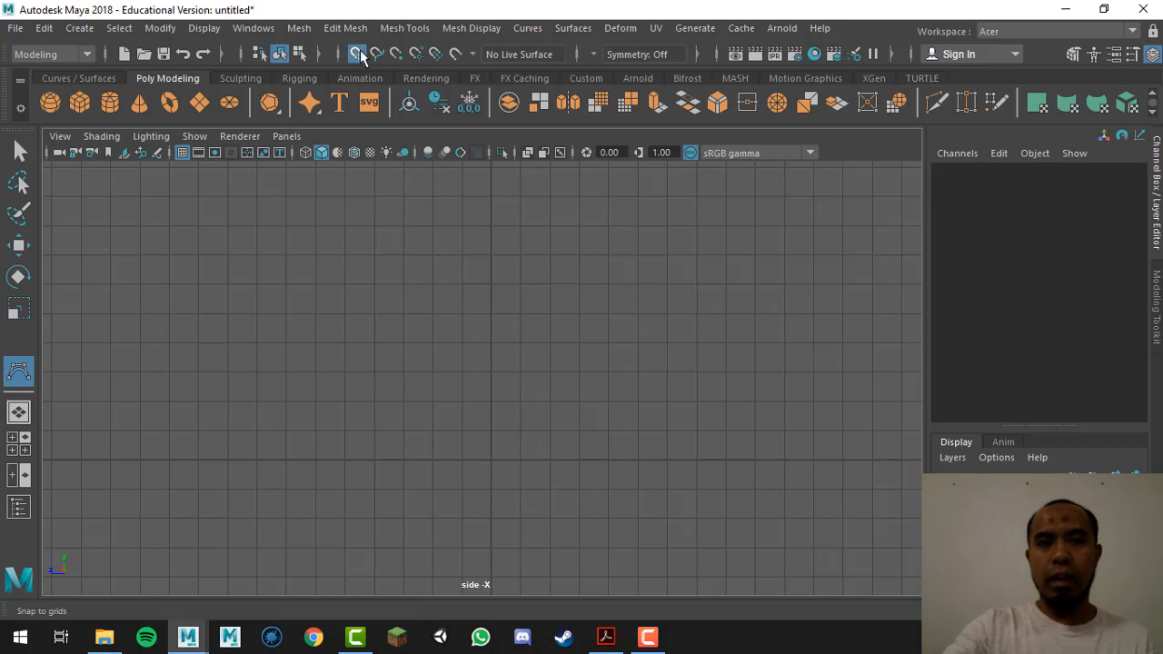
key(x)
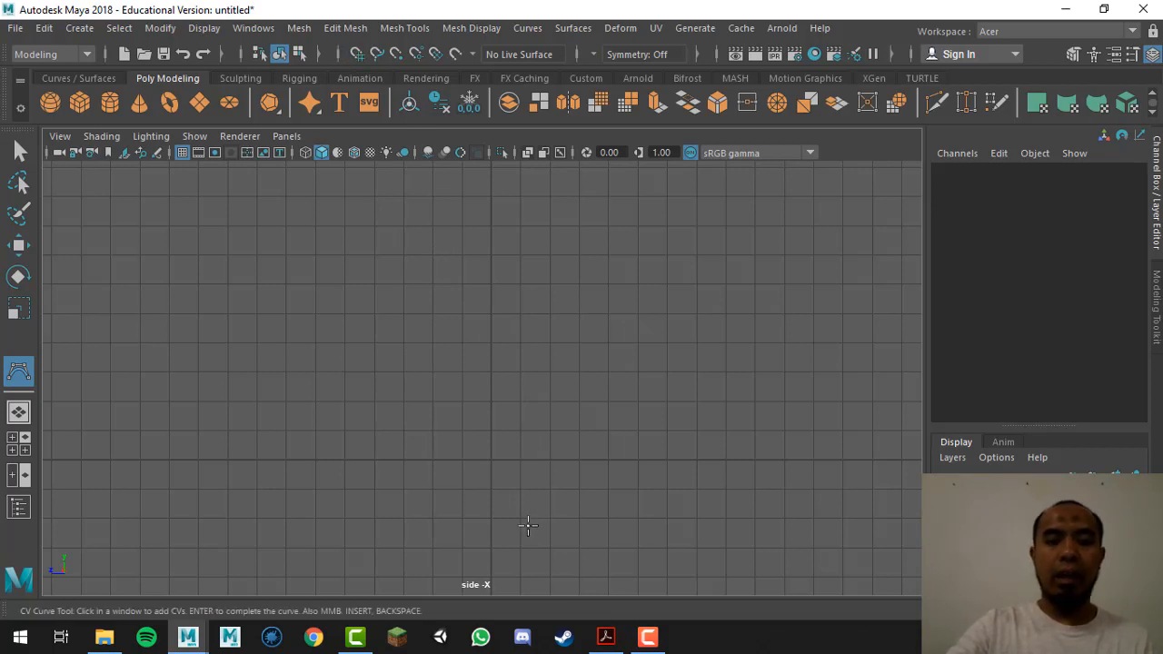
key(x)
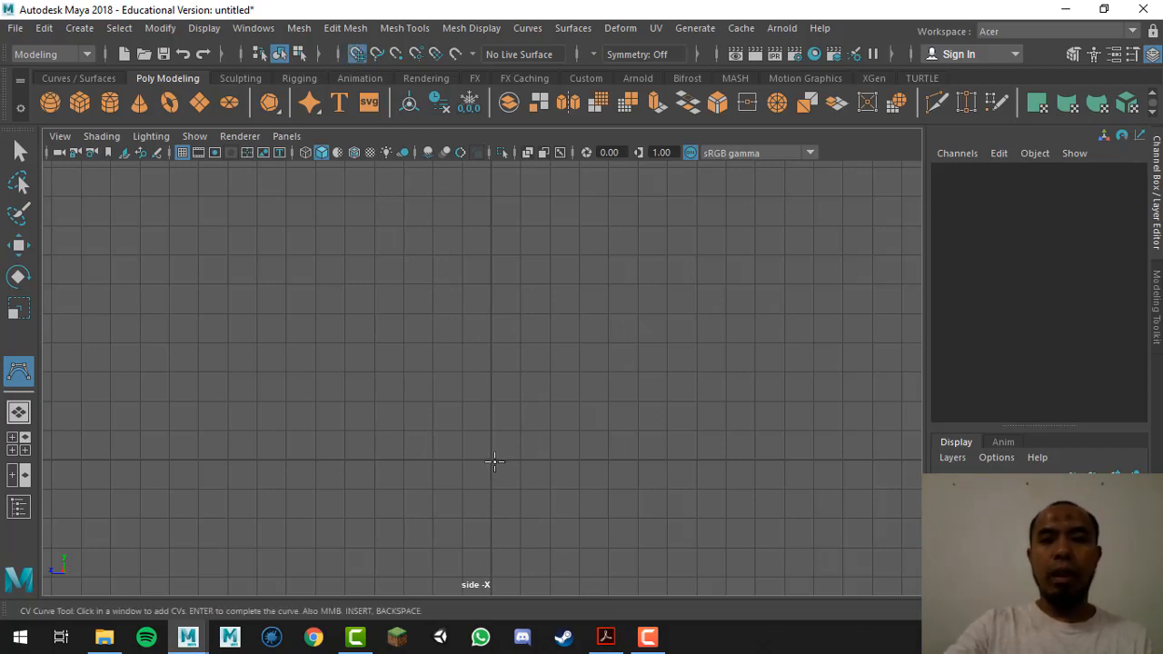
click(496, 462)
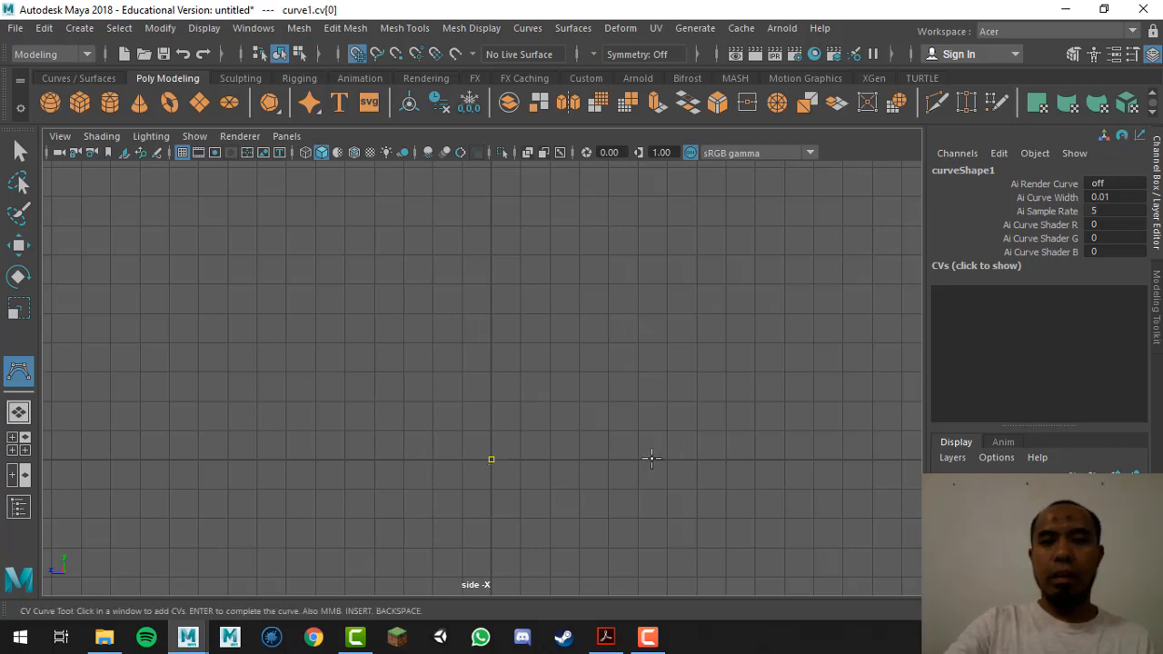
Step: Place CVs along the flat base from the origin and bend the profile upward
click(658, 458)
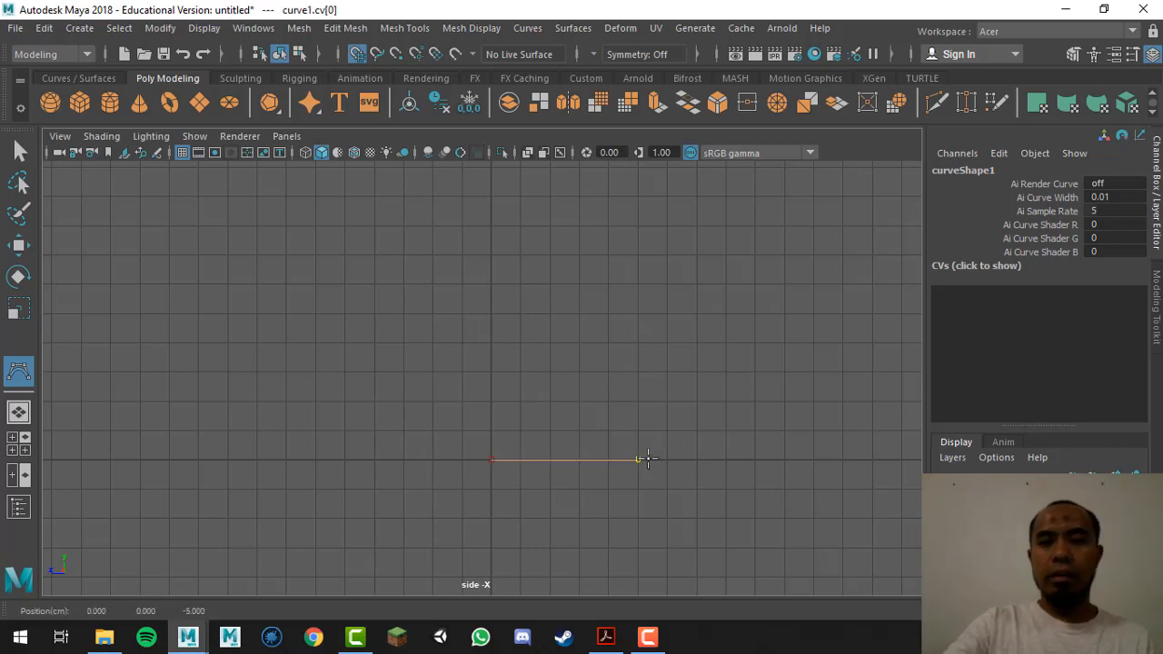
click(696, 459)
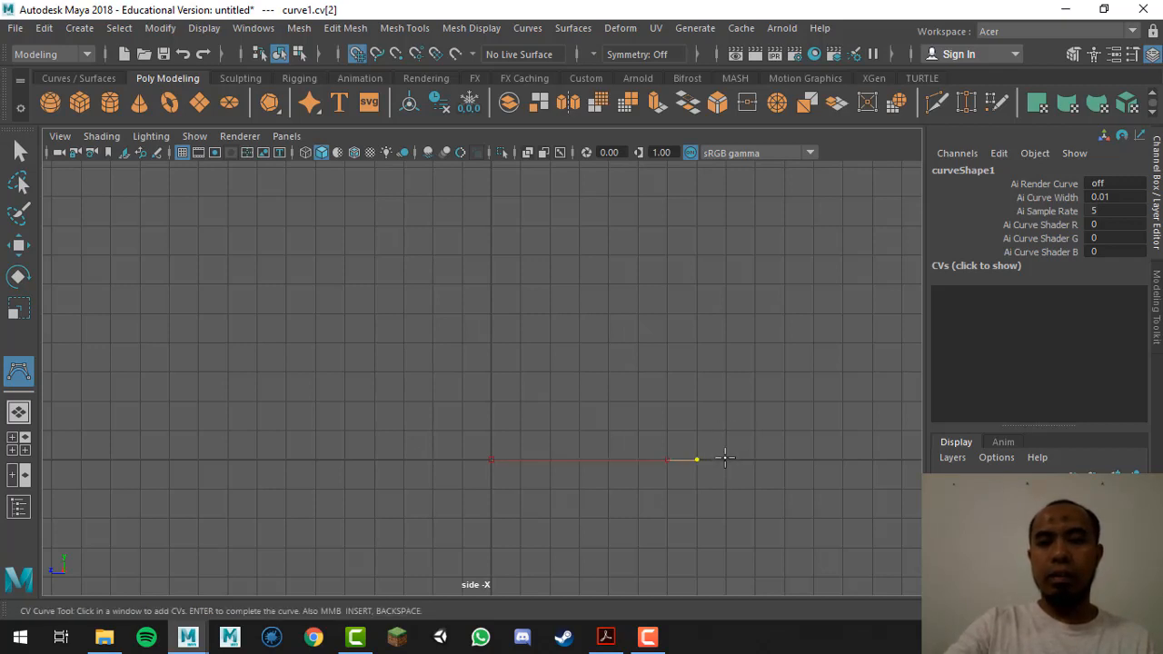
click(724, 460)
click(749, 415)
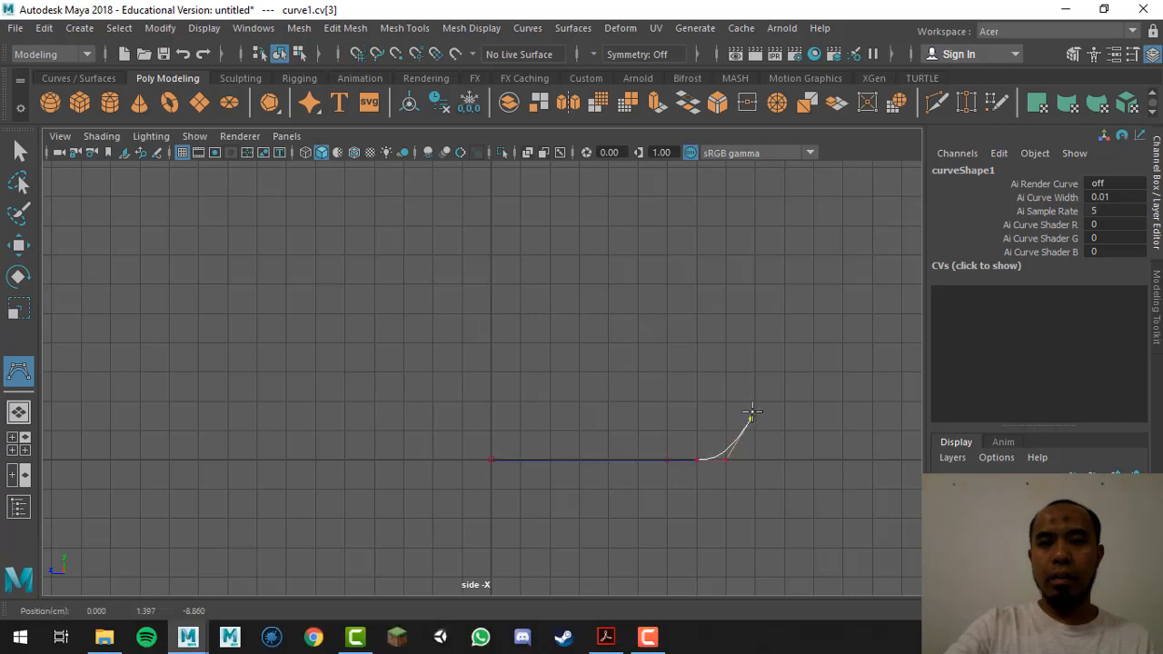
drag(750, 413, 746, 418)
alt+middle_drag(776, 437, 583, 479)
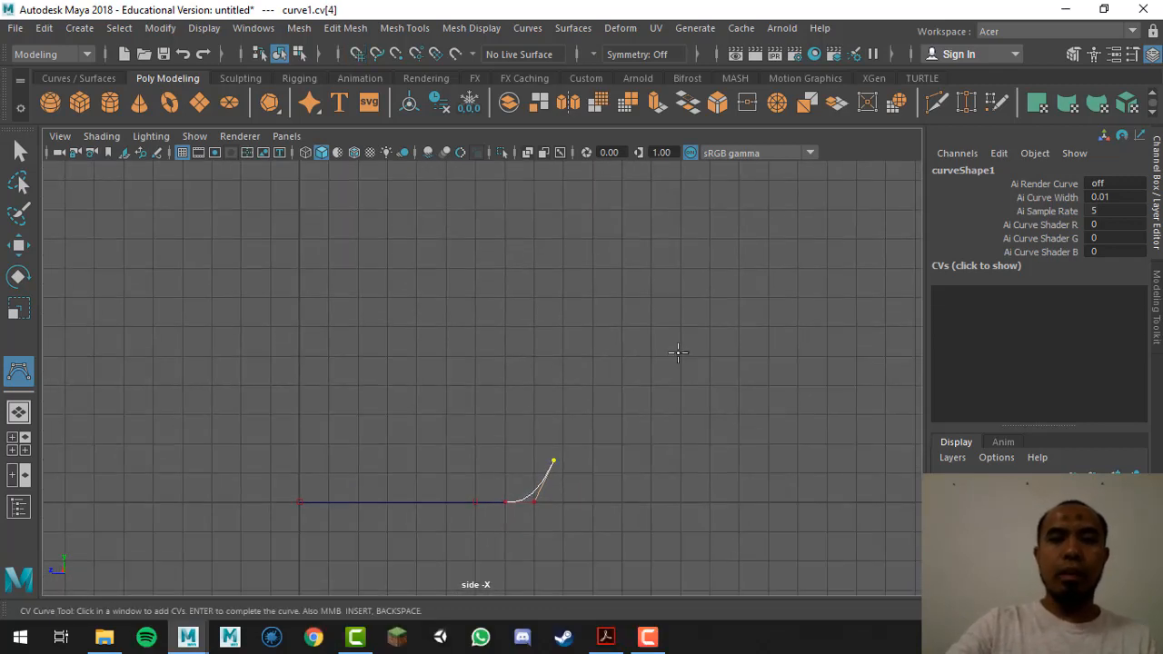
drag(679, 346, 586, 380)
alt+middle_drag(636, 418, 570, 469)
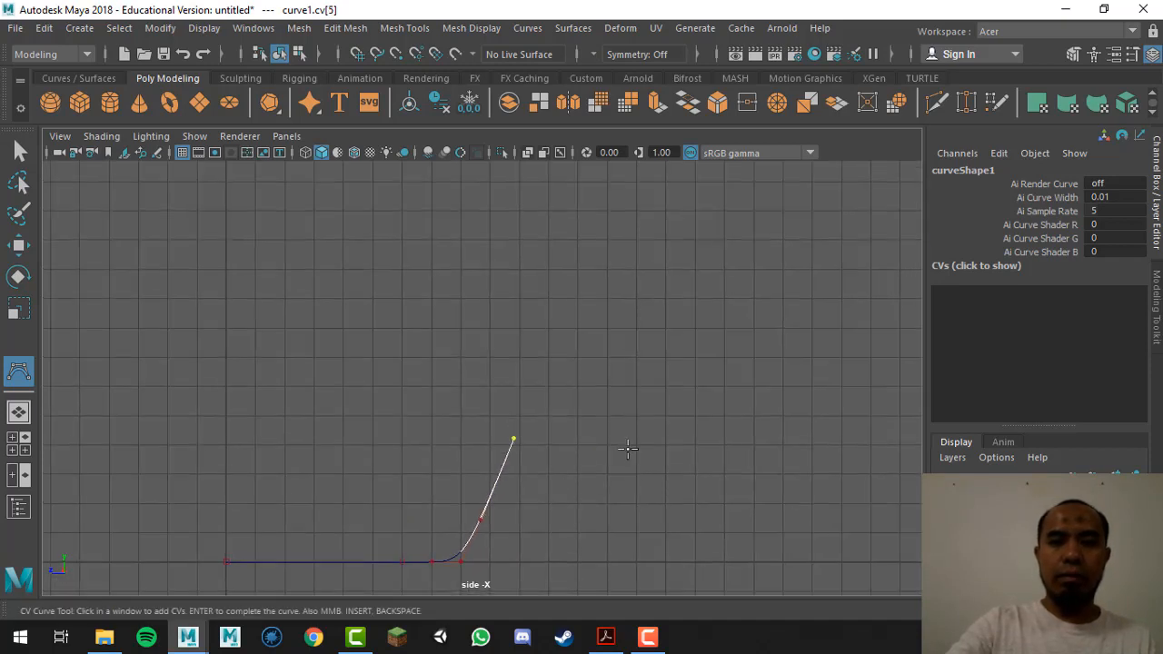
alt+right_drag(623, 445, 264, 441)
Step: Add CVs curving out through the round body's widest point toward the neck
alt+middle_drag(471, 418, 456, 431)
drag(519, 385, 525, 385)
alt+middle_drag(550, 404, 542, 459)
drag(565, 384, 605, 358)
click(604, 363)
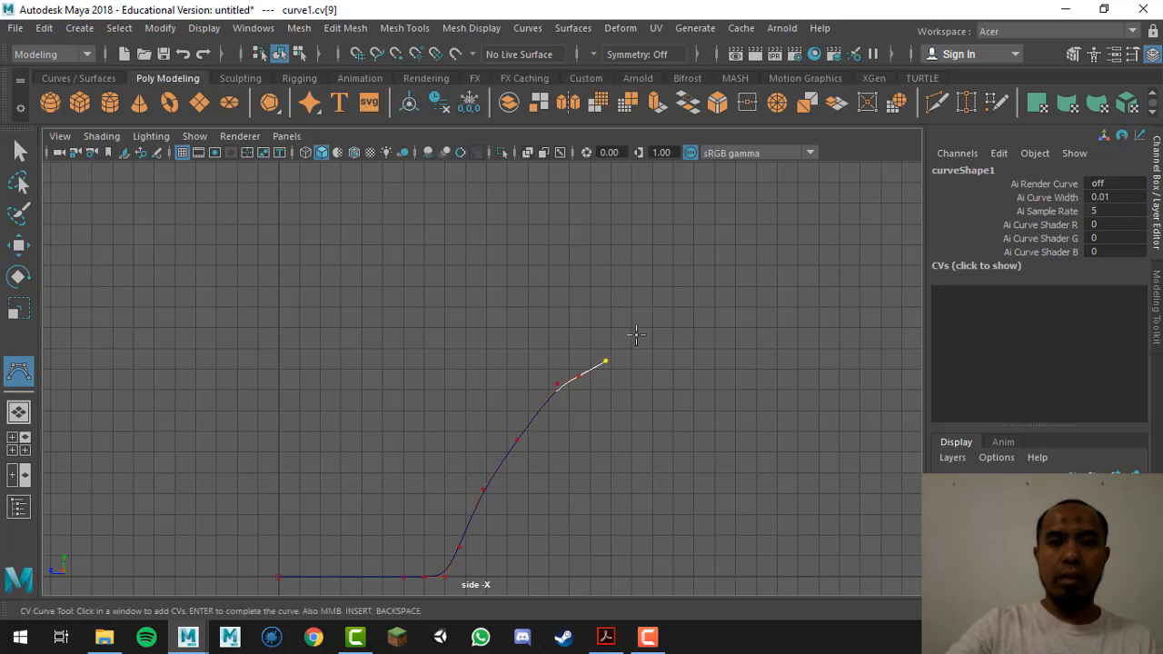
alt+middle_drag(618, 348, 633, 360)
click(620, 268)
drag(621, 268, 658, 322)
alt+middle_drag(641, 214, 655, 273)
drag(642, 262, 651, 260)
alt+middle_drag(669, 366, 700, 419)
mouse_move(624, 257)
mouse_down()
mouse_move(663, 273)
mouse_move(584, 255)
mouse_move(608, 251)
mouse_up()
Step: Draw the narrow neck and curled lip, then press Enter to finish curve1
click(516, 256)
drag(519, 253, 522, 245)
alt+middle_drag(550, 327, 580, 352)
mouse_move(490, 245)
mouse_down()
mouse_move(501, 258)
mouse_move(493, 230)
mouse_up()
click(493, 208)
click(507, 193)
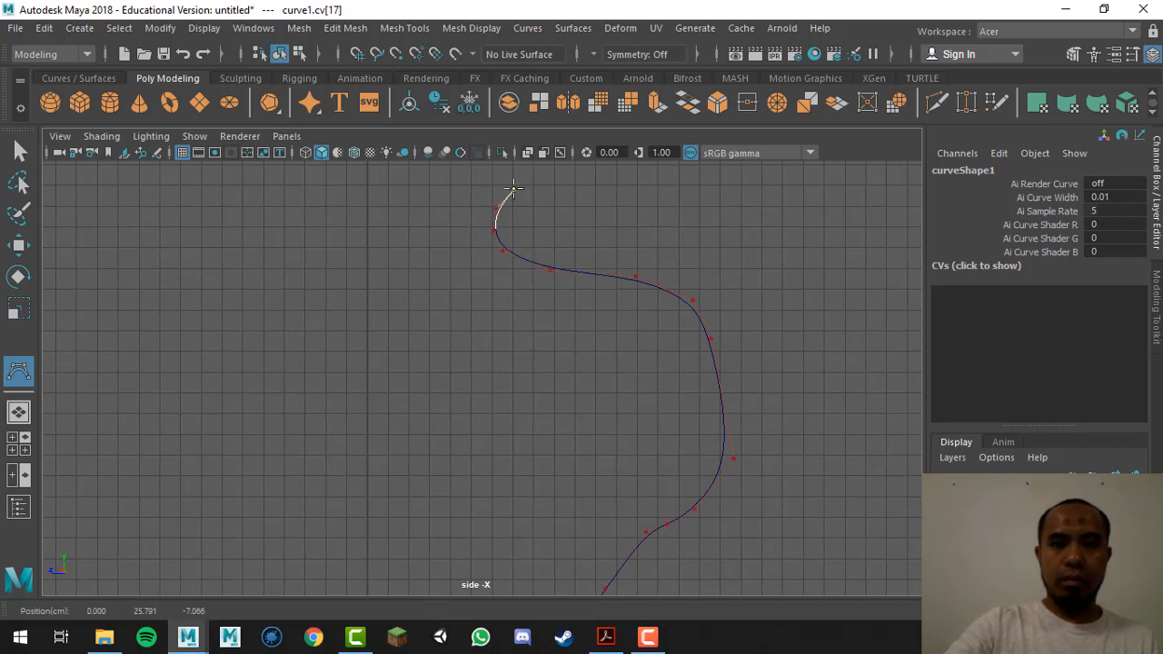
click(517, 189)
drag(519, 190, 522, 187)
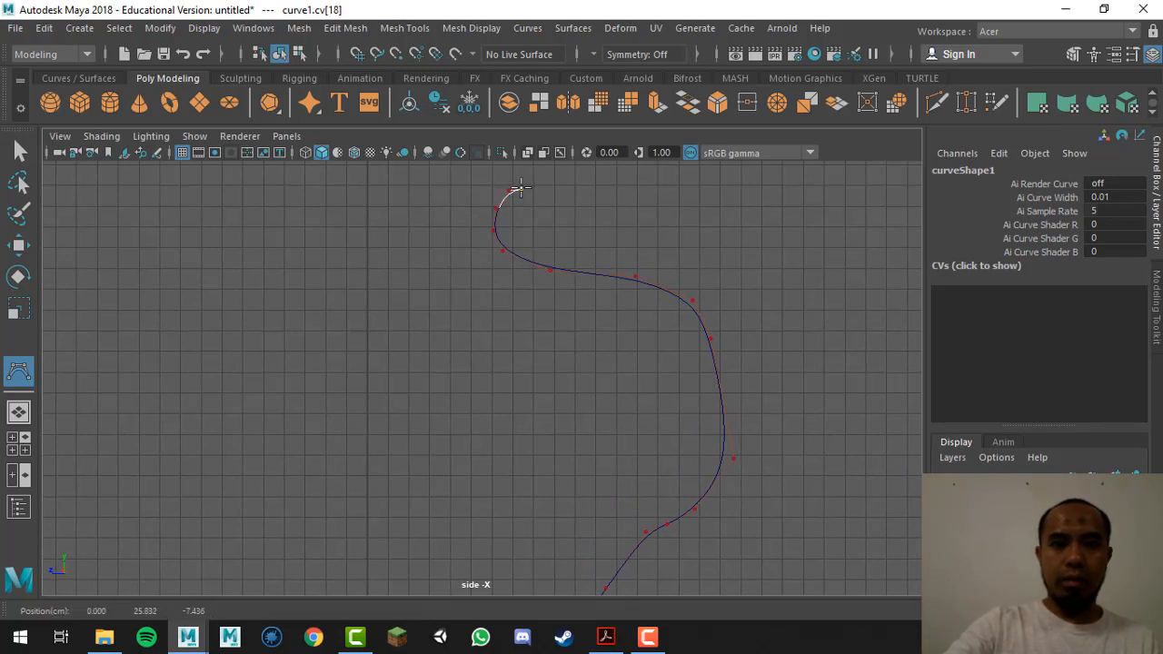
alt+middle_drag(597, 379, 565, 271)
alt+right_drag(626, 334, 189, 364)
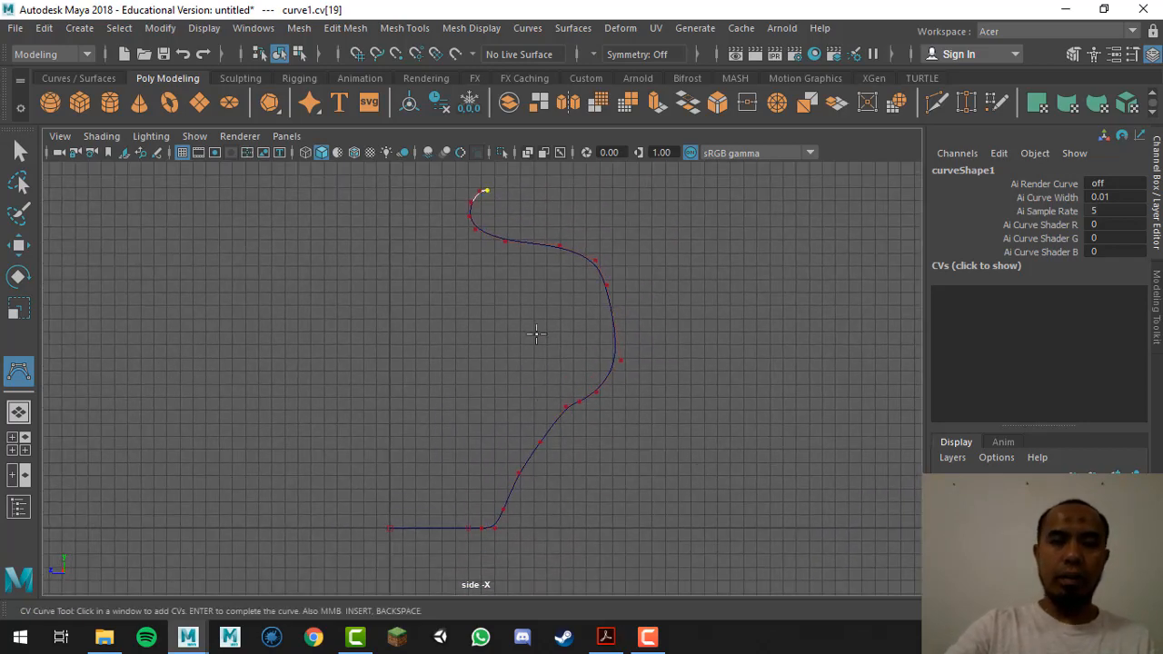
mouse_move(509, 197)
mouse_down()
mouse_move(498, 192)
mouse_move(507, 194)
mouse_up()
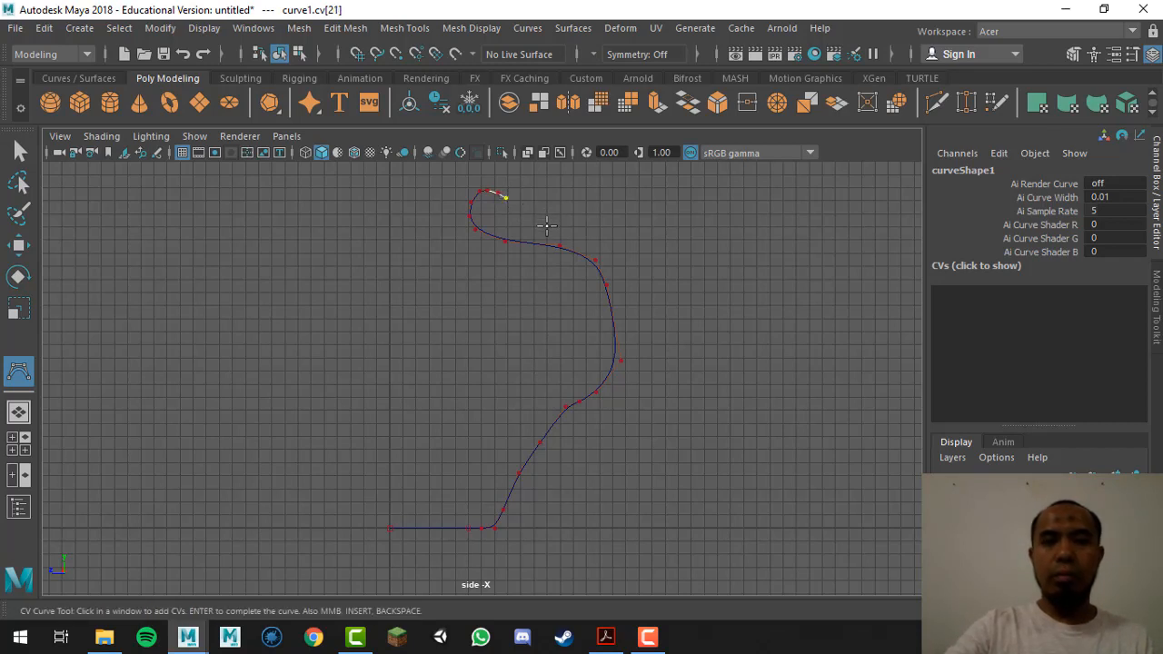
key(Return)
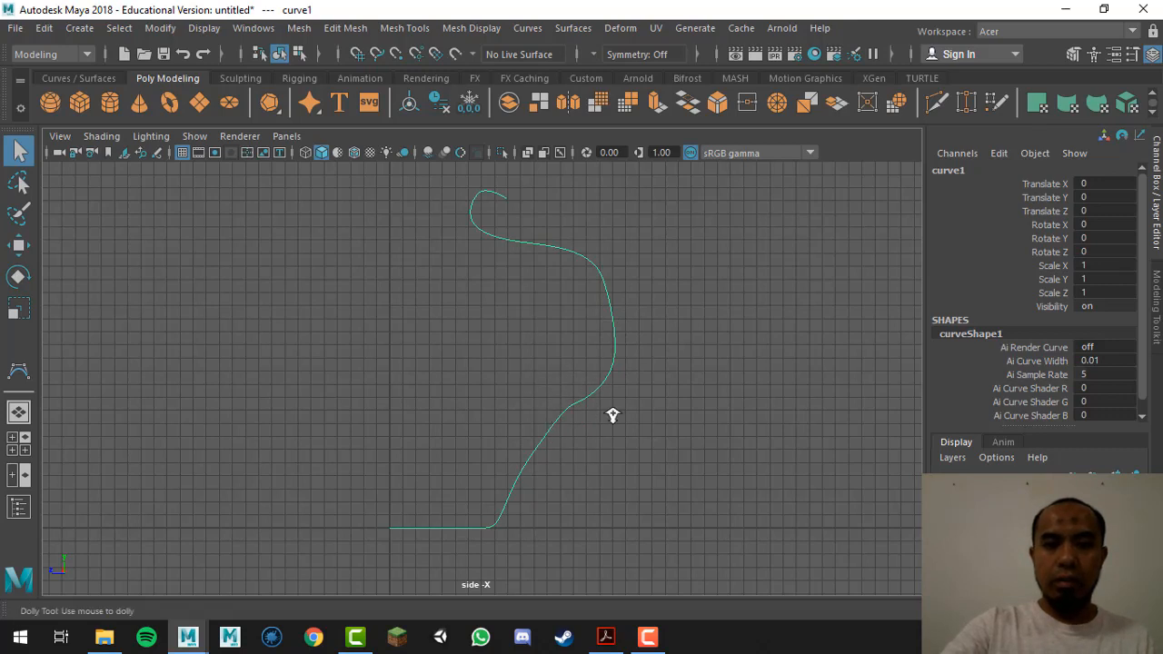
ctrl+alt+drag(509, 349, 635, 465)
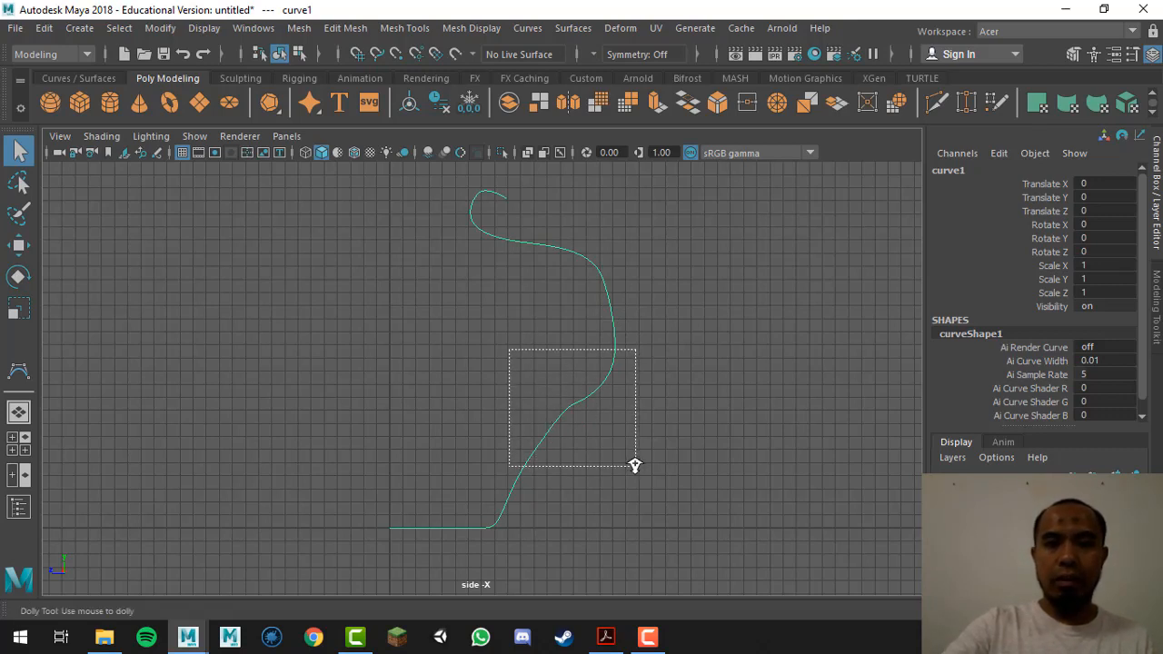
Step: Reshape curve1 by moving control vertices cv[9], cv[8] and cv[6]
ctrl+alt+drag(635, 465, 635, 465)
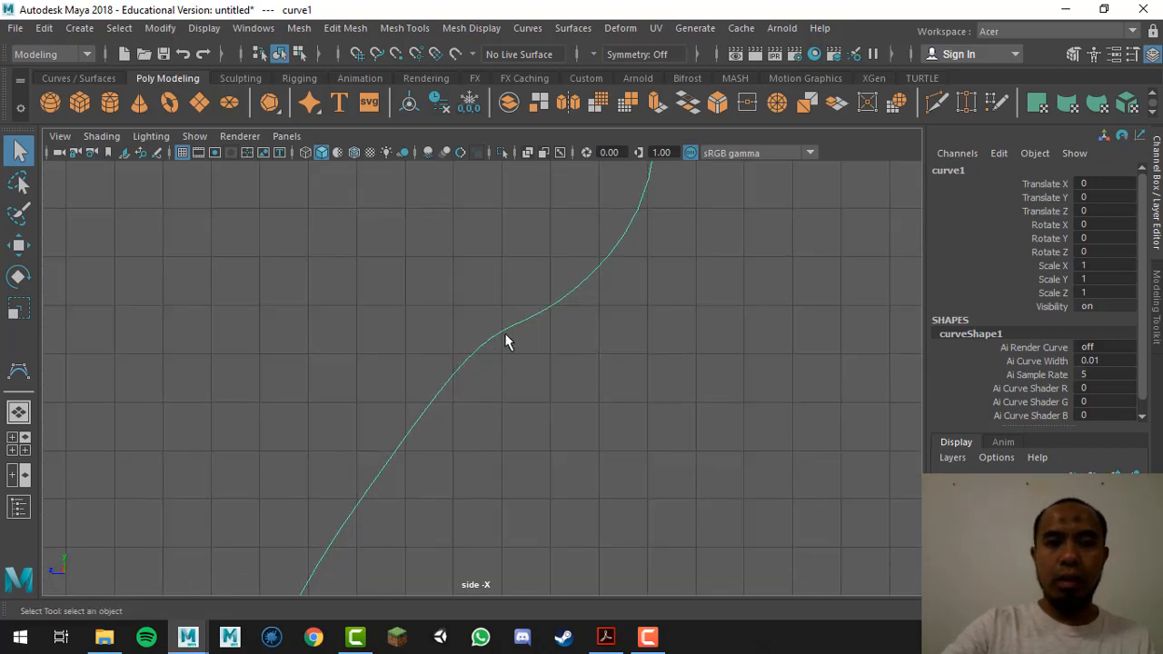
mouse_move(589, 304)
right_down()
mouse_move(548, 213)
mouse_move(510, 200)
right_up()
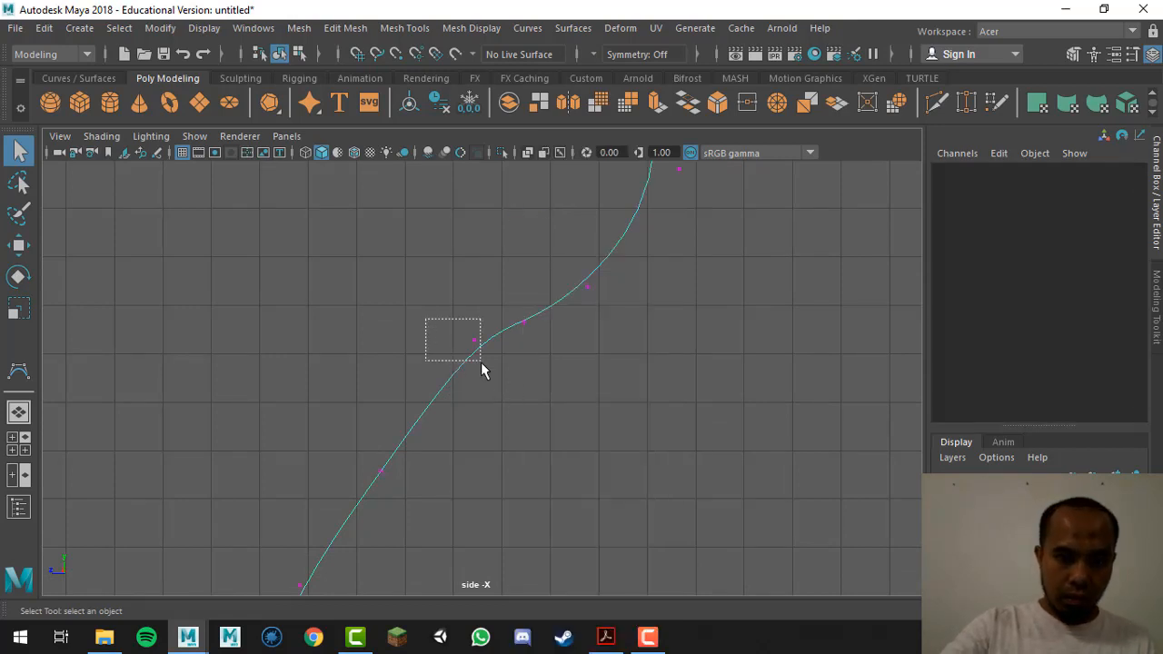
drag(482, 363, 454, 400)
key(w)
drag(552, 241, 657, 319)
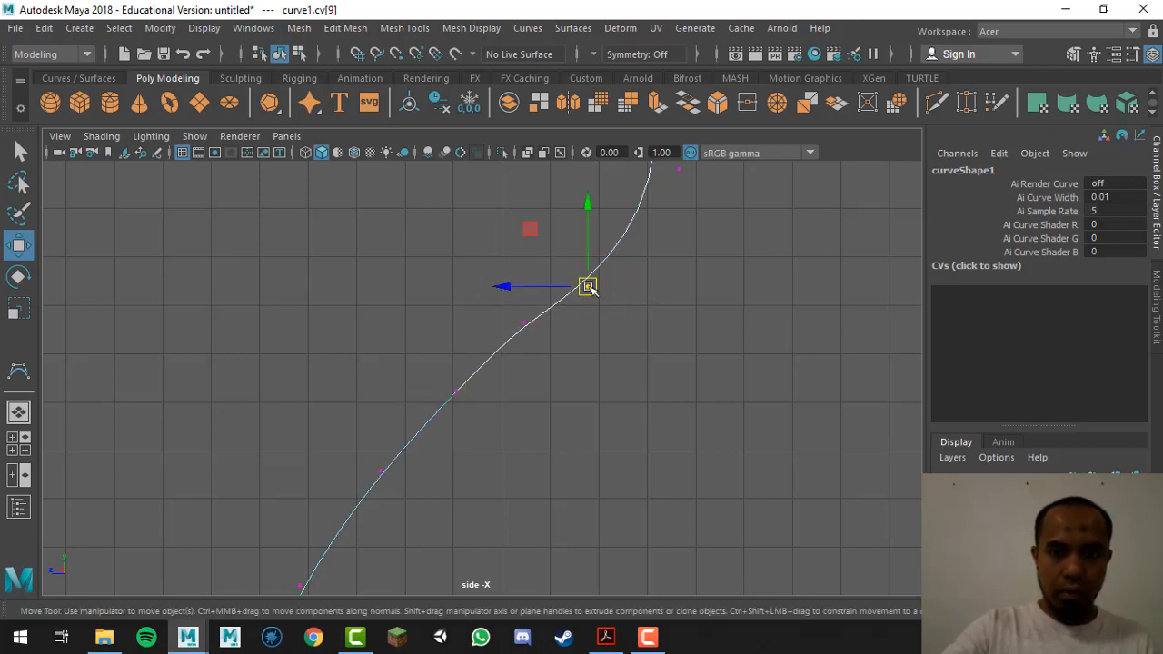
drag(588, 287, 601, 266)
drag(499, 290, 530, 334)
alt+middle_drag(535, 405, 556, 313)
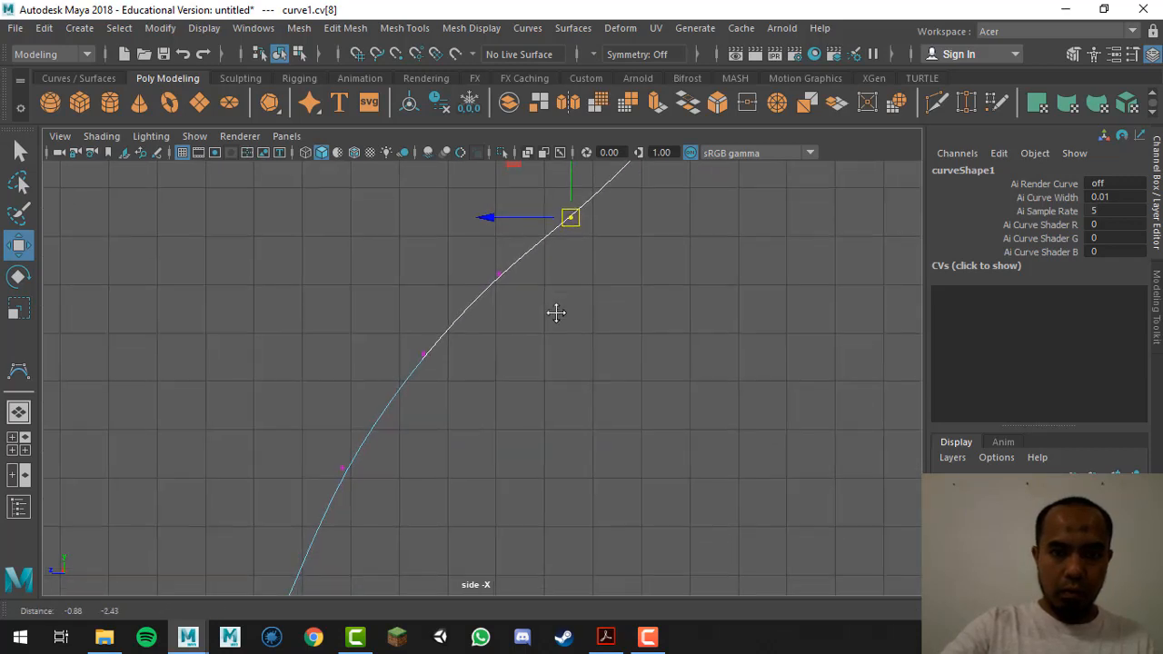
drag(390, 327, 423, 380)
click(695, 372)
alt+right_drag(655, 374, 452, 362)
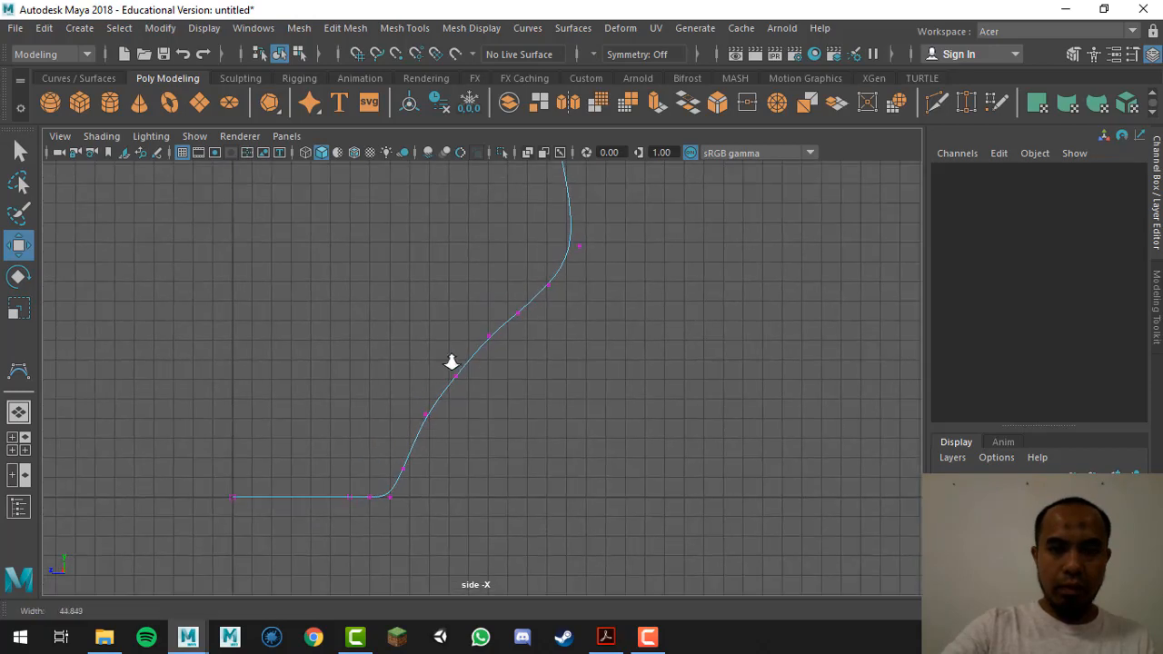
Step: Return to object selection, frame the curve, and maximize the perspective view
right_drag(618, 198, 699, 173)
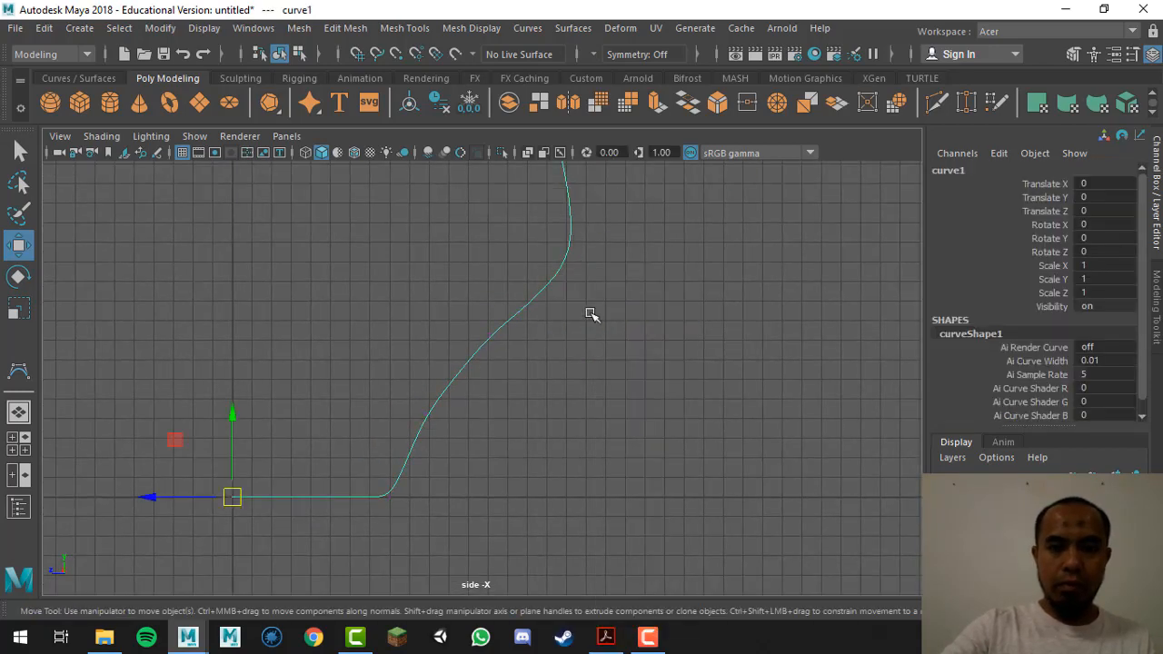
alt+middle_drag(591, 314, 651, 350)
alt+right_drag(678, 409, 345, 380)
alt+middle_drag(498, 374, 584, 381)
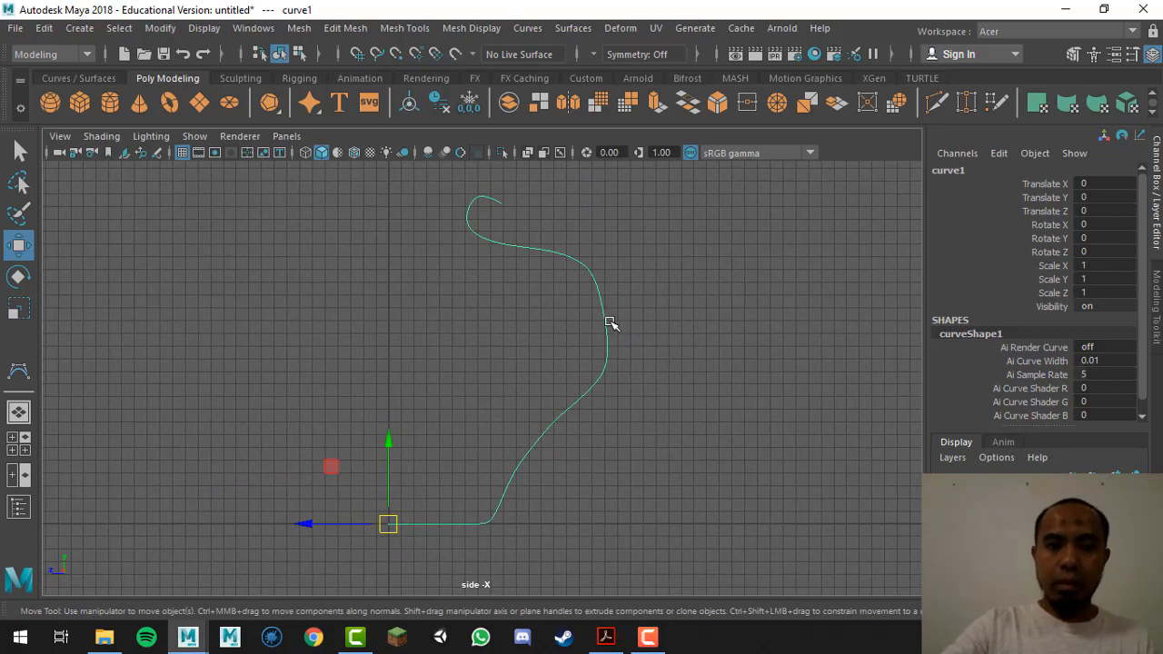
key(q)
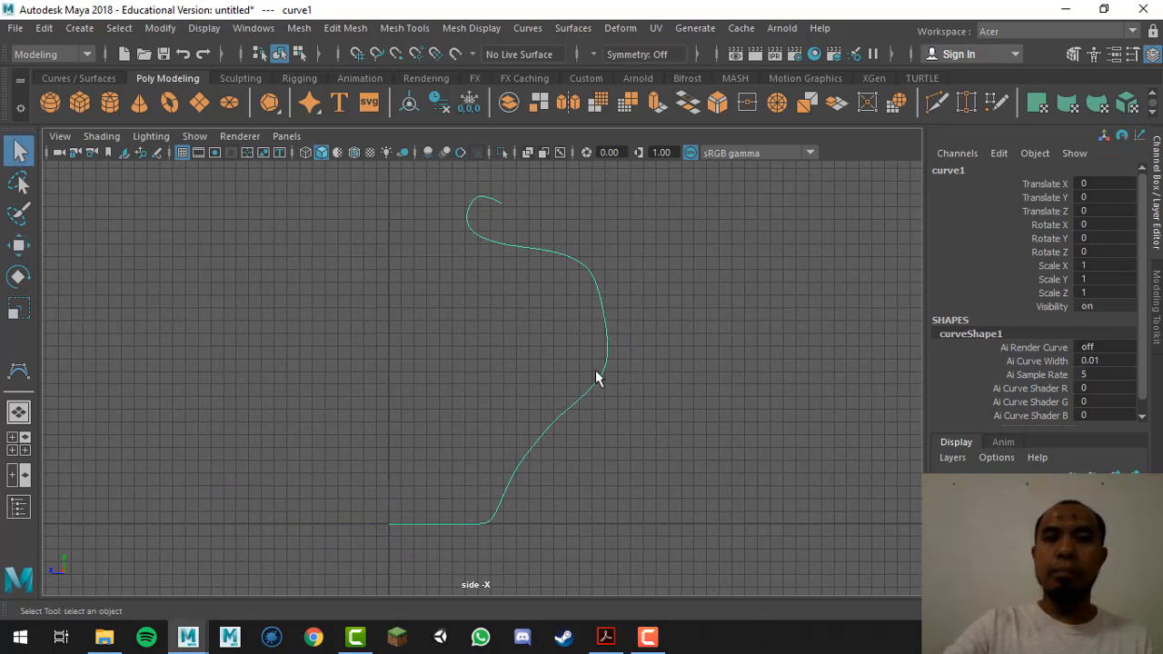
key(space)
key(space)
alt+right_drag(717, 288, 582, 269)
alt+middle_drag(693, 313, 711, 387)
Step: Select curve1, revolve it into revolvedSurface1, and orbit to view the vase from below
alt+drag(699, 383, 560, 365)
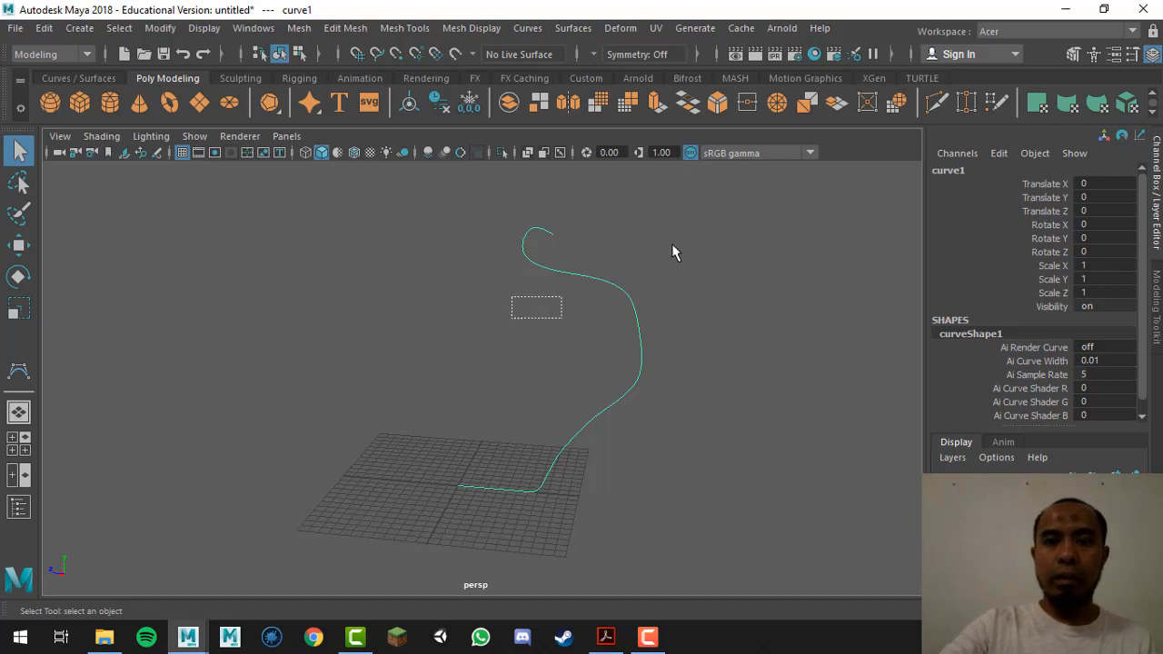
click(722, 286)
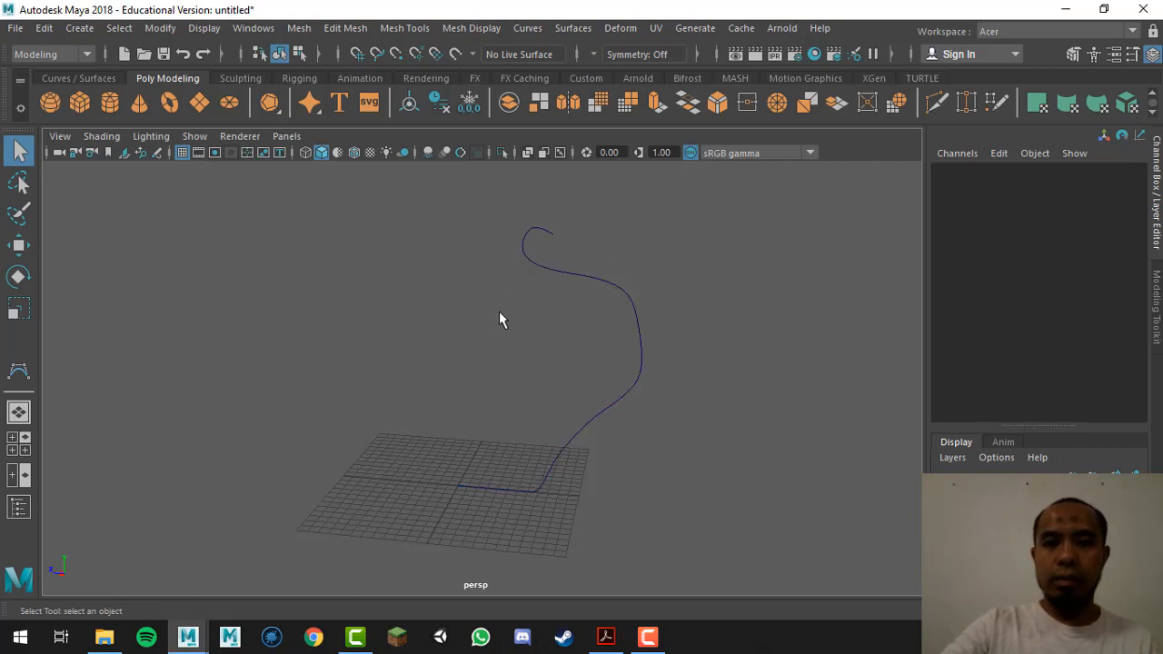
drag(536, 313, 702, 253)
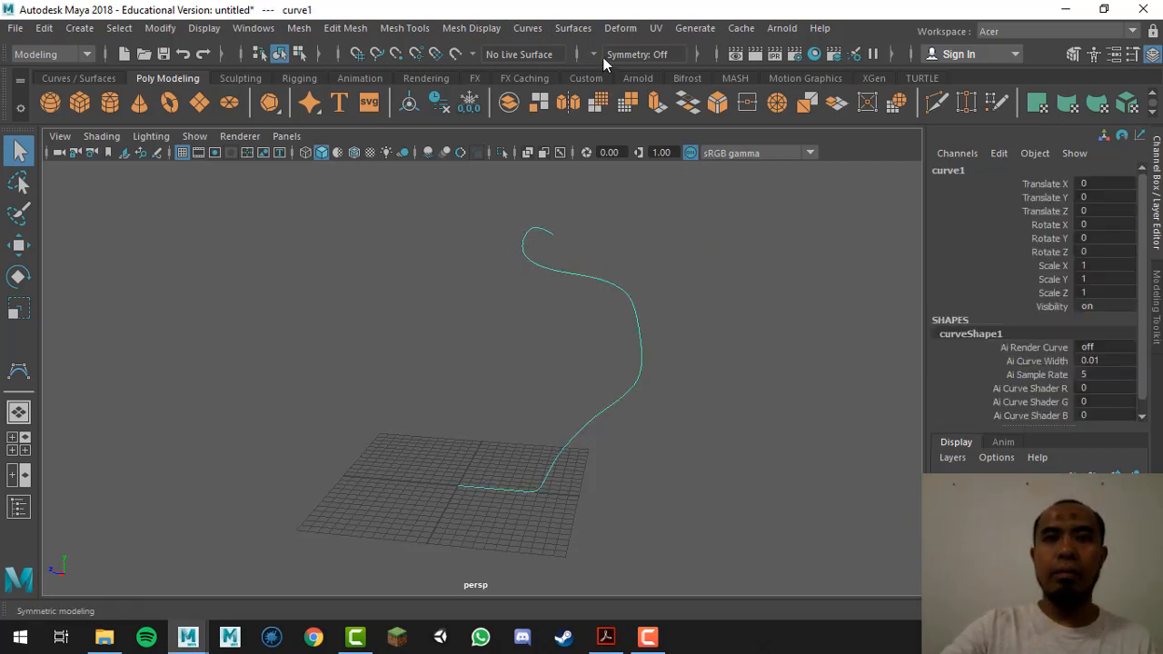
click(585, 31)
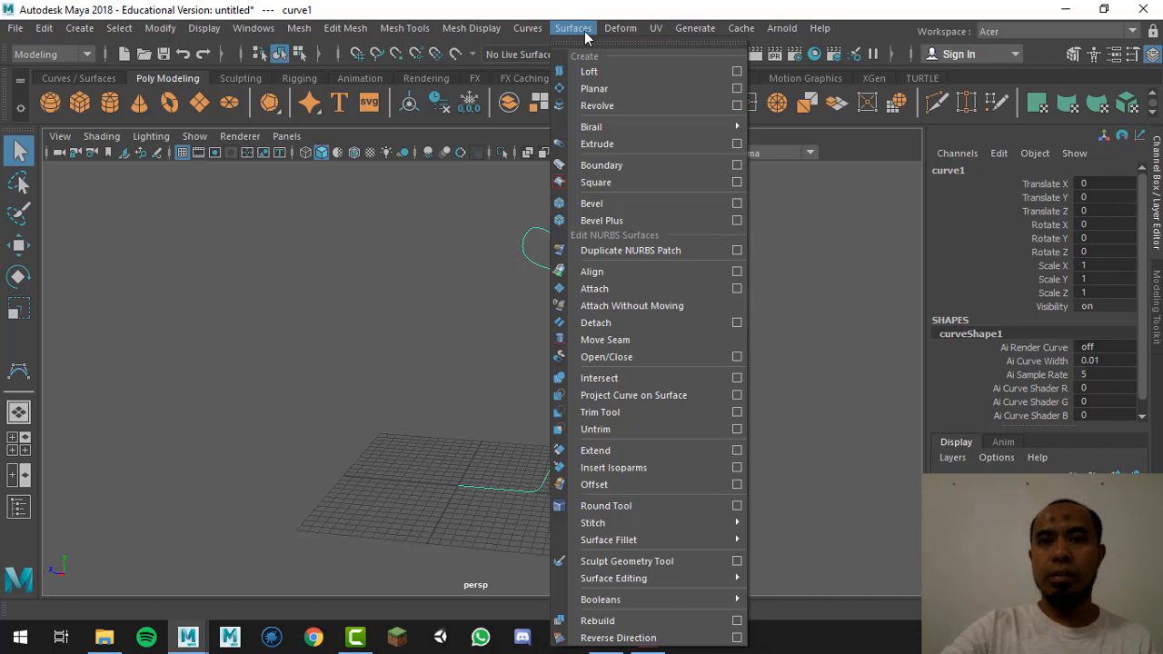
click(619, 105)
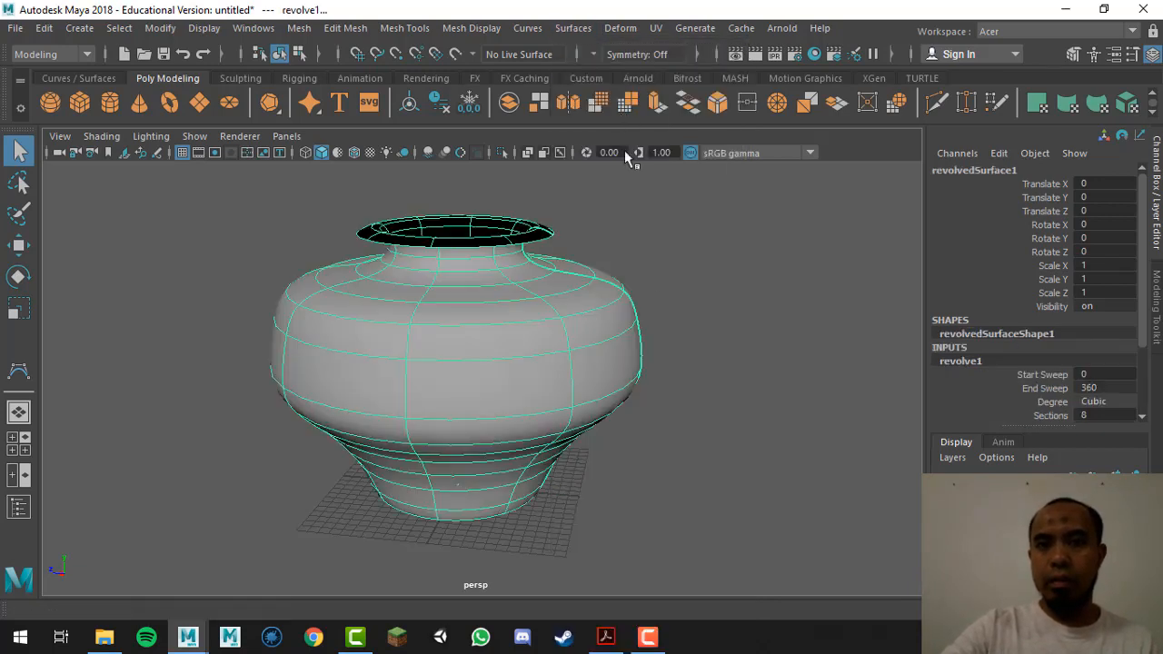
click(752, 253)
alt+drag(623, 416, 677, 300)
scroll(682, 363, up, 4)
alt+drag(685, 410, 715, 457)
key(alt+Tab)
scroll(466, 418, down, 3)
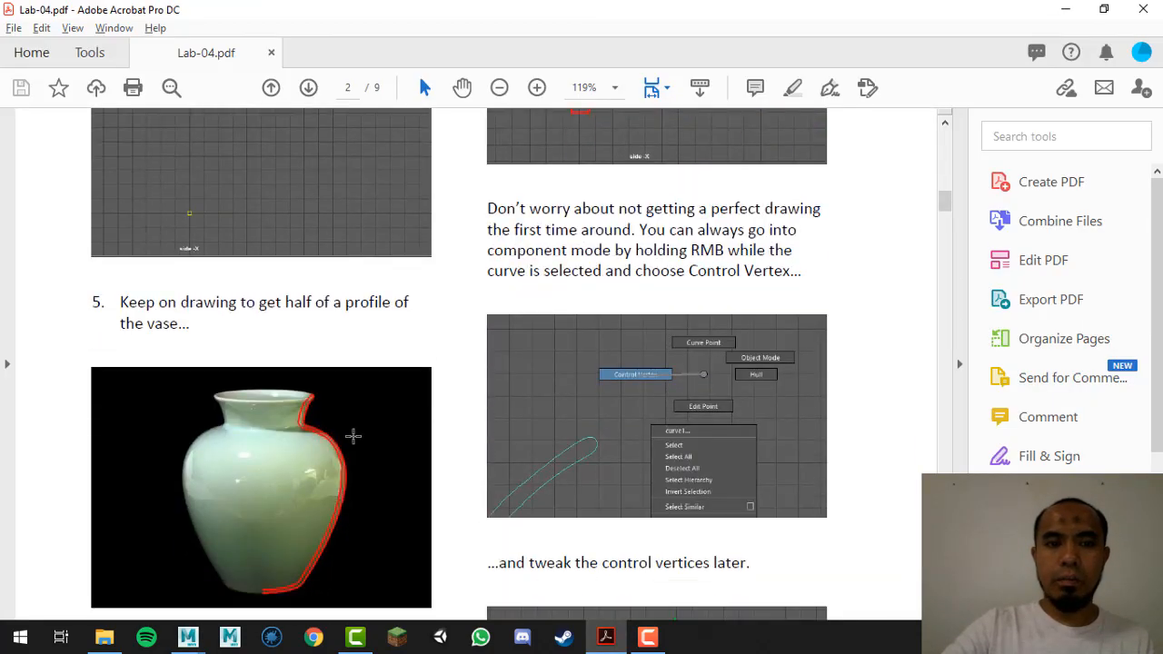
key(alt+Tab)
alt+middle_drag(600, 239, 607, 316)
alt+drag(606, 316, 468, 272)
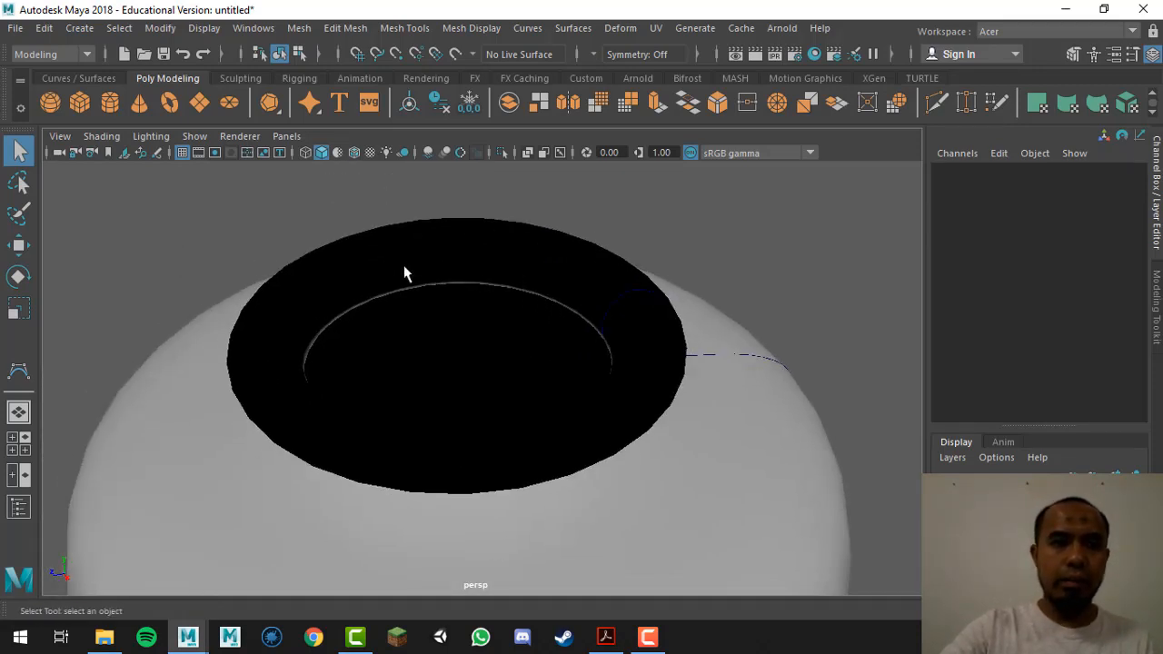
Step: Show the side view alone in wireframe and select the profile curve
key(space)
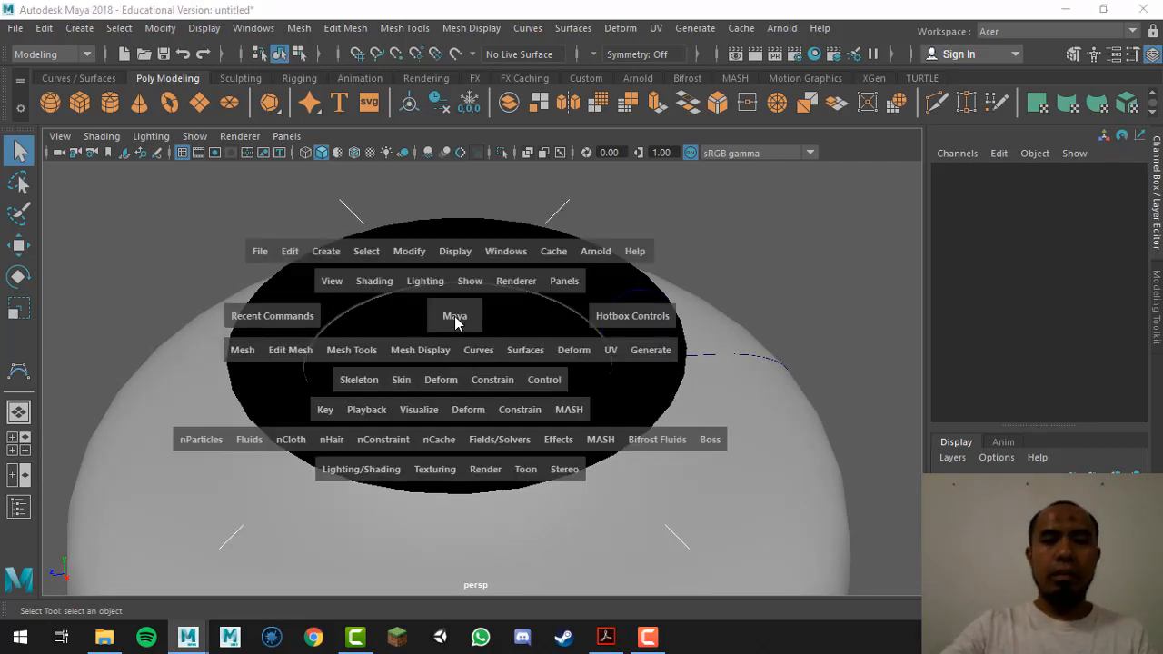
key(space)
alt+right_drag(636, 418, 618, 385)
key(4)
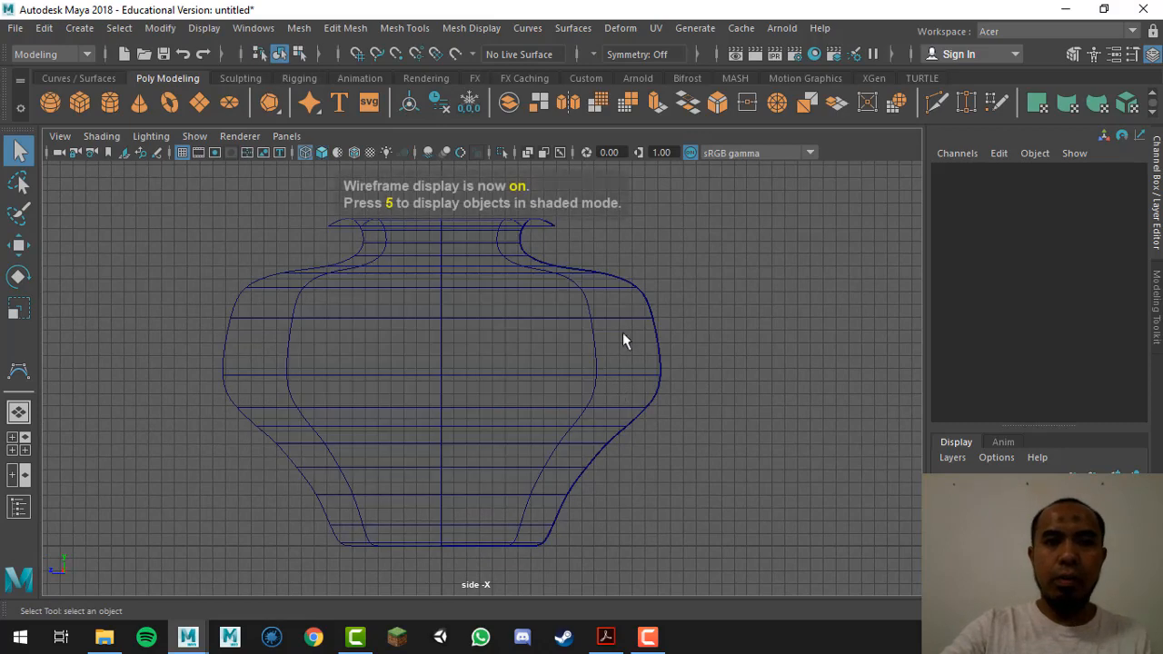
click(639, 291)
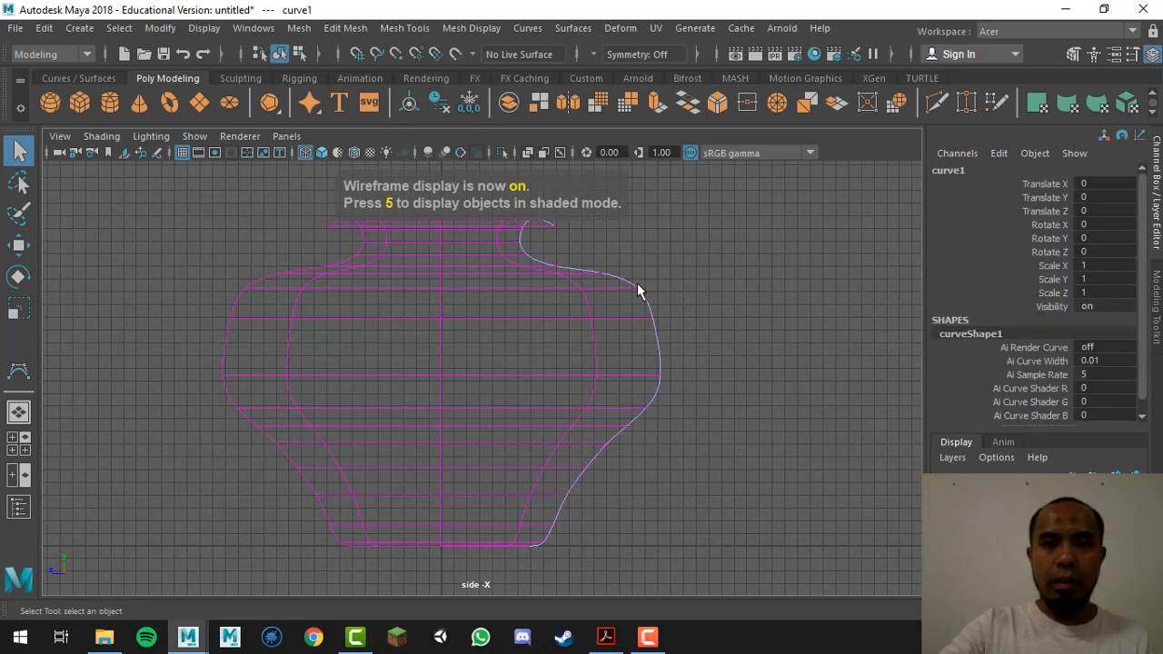
Step: Open the Outliner, select curve1, and reframe the side view around the whole vase
click(253, 28)
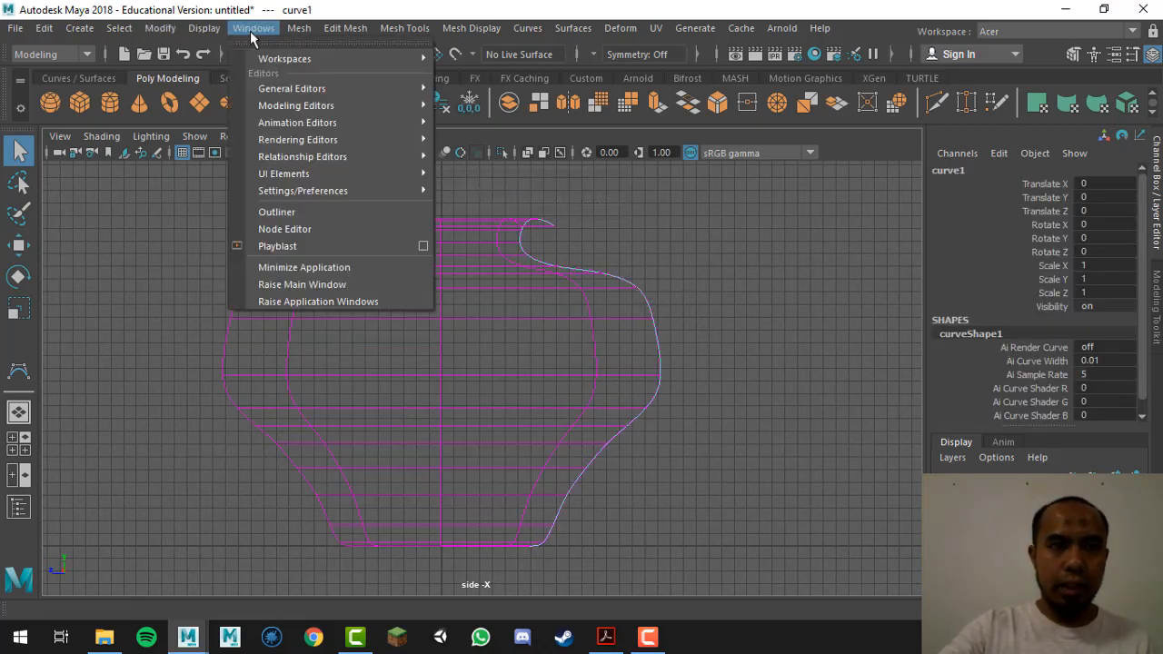
click(315, 213)
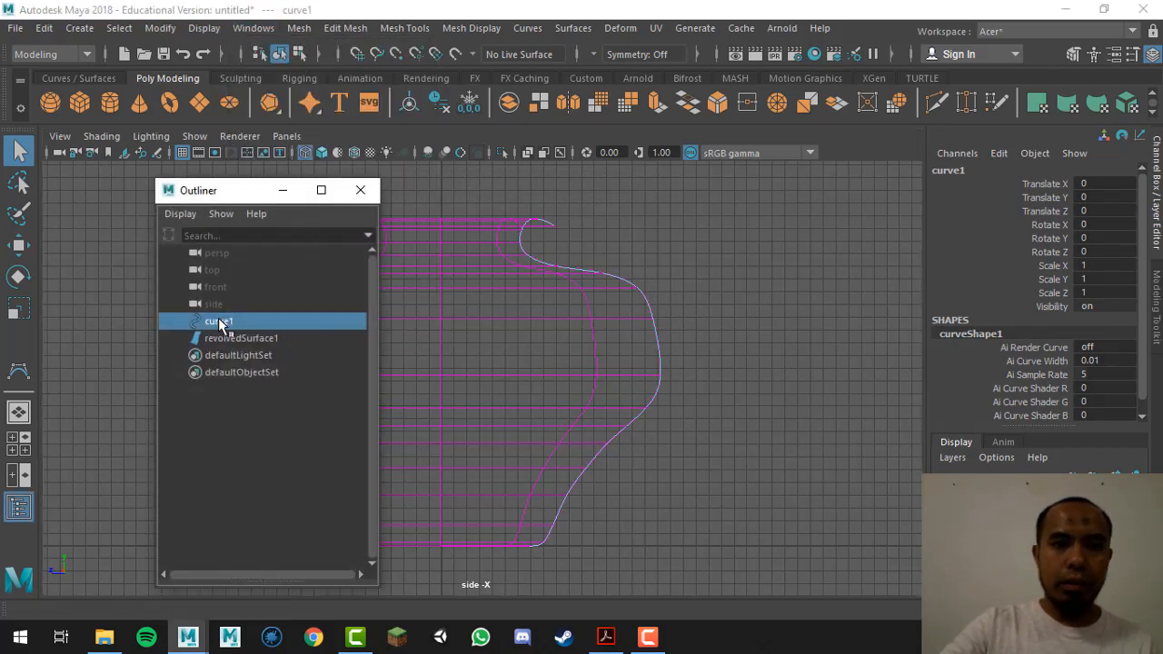
click(853, 290)
click(263, 321)
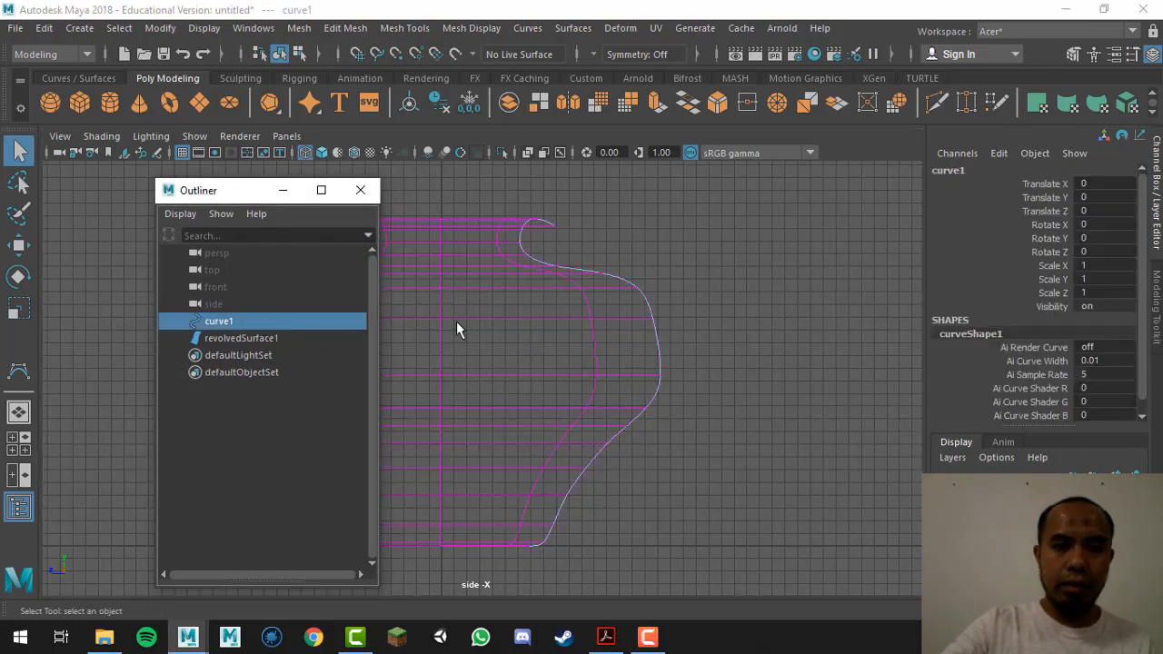
key(w)
alt+right_drag(686, 450, 506, 424)
alt+middle_drag(549, 414, 710, 423)
key(q)
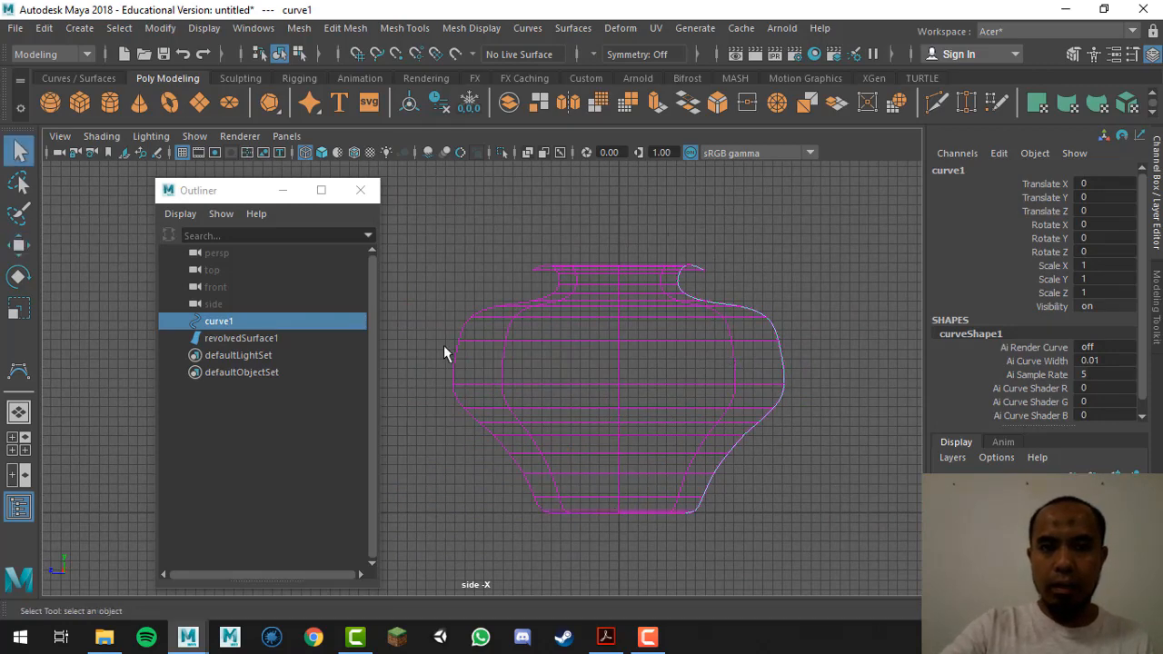
Step: Hide revolvedSurface1 with Ctrl+H and view curve1 alone in the perspective view
click(261, 337)
key(ctrl+h)
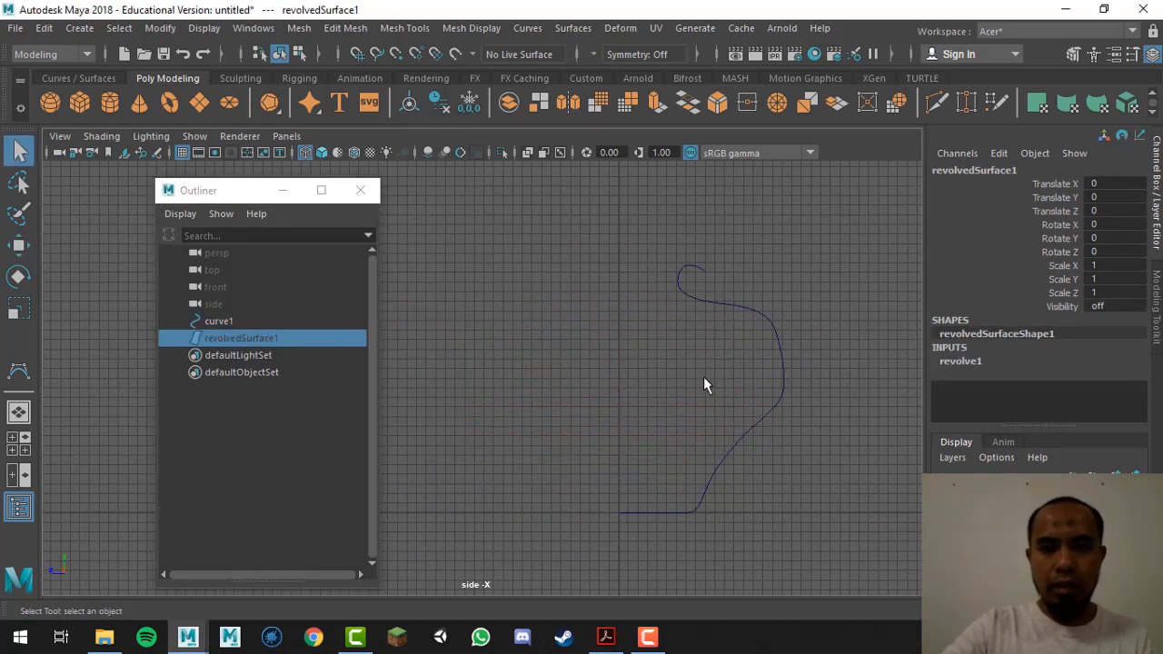
click(806, 300)
click(609, 511)
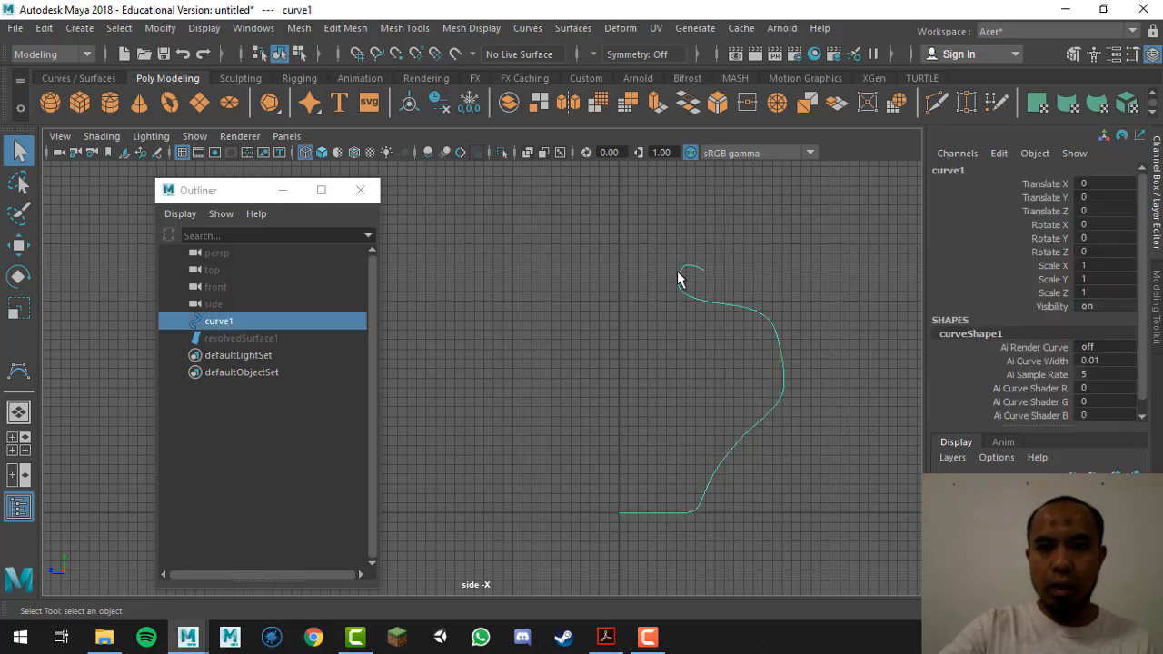
key(space)
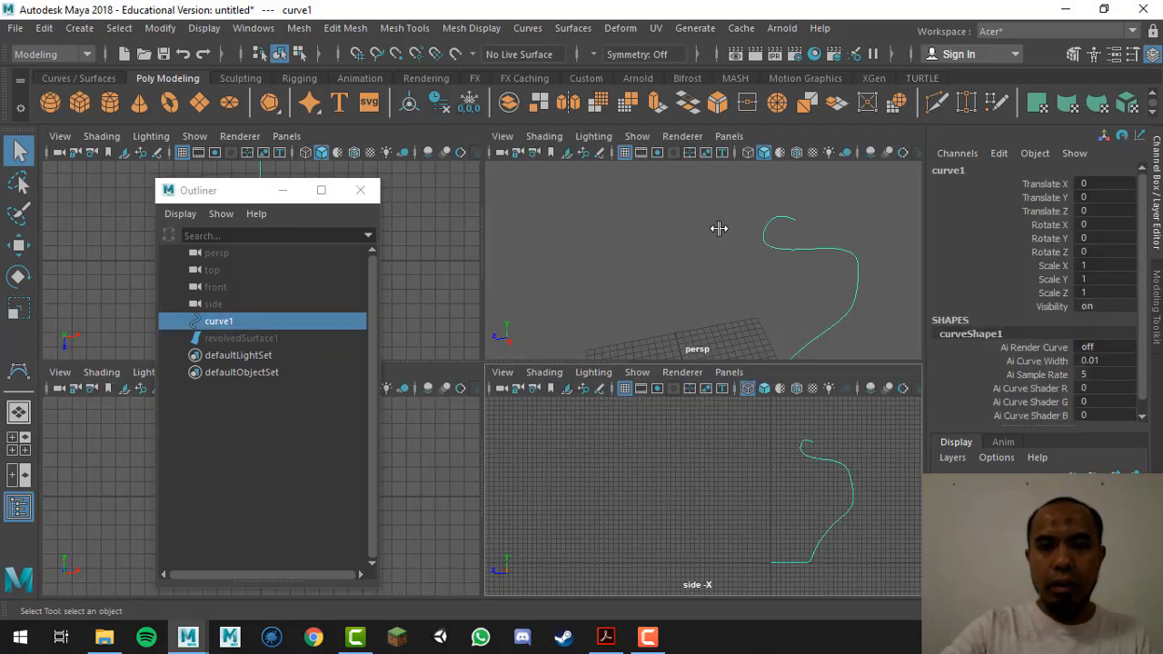
key(space)
alt+drag(647, 385, 601, 483)
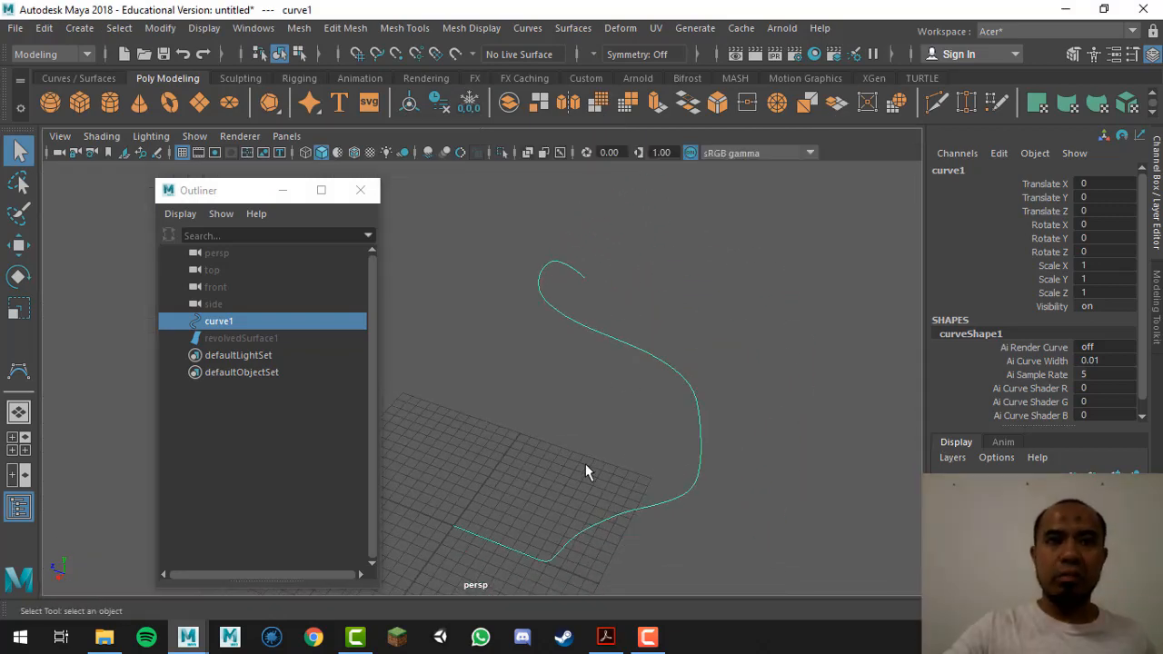
Step: Unhide revolvedSurface1 with Shift+H, orbit around it, then select the vase and curve1
click(238, 338)
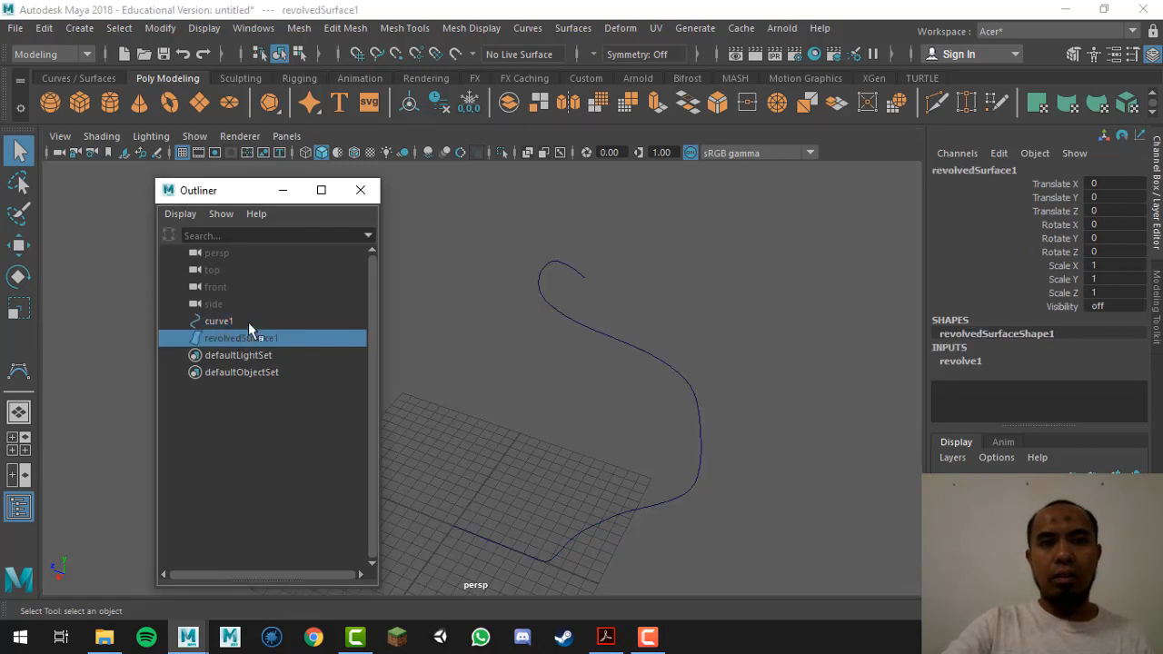
key(shift+h)
click(731, 343)
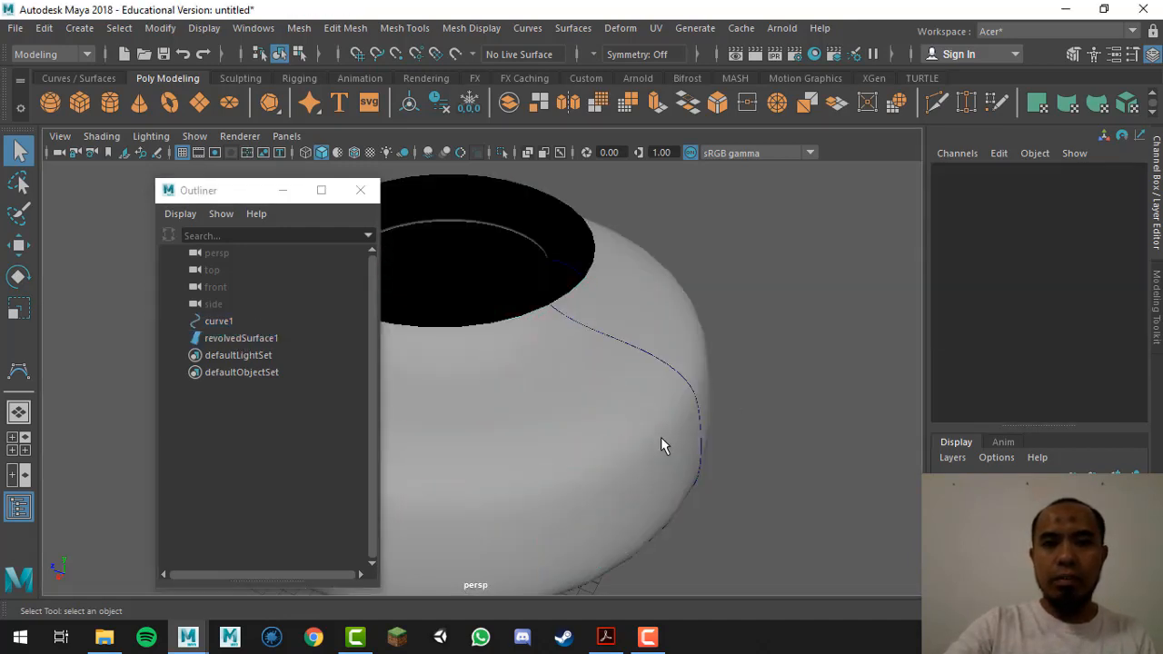
alt+drag(661, 437, 632, 349)
alt+middle_drag(633, 349, 742, 441)
alt+drag(742, 441, 727, 467)
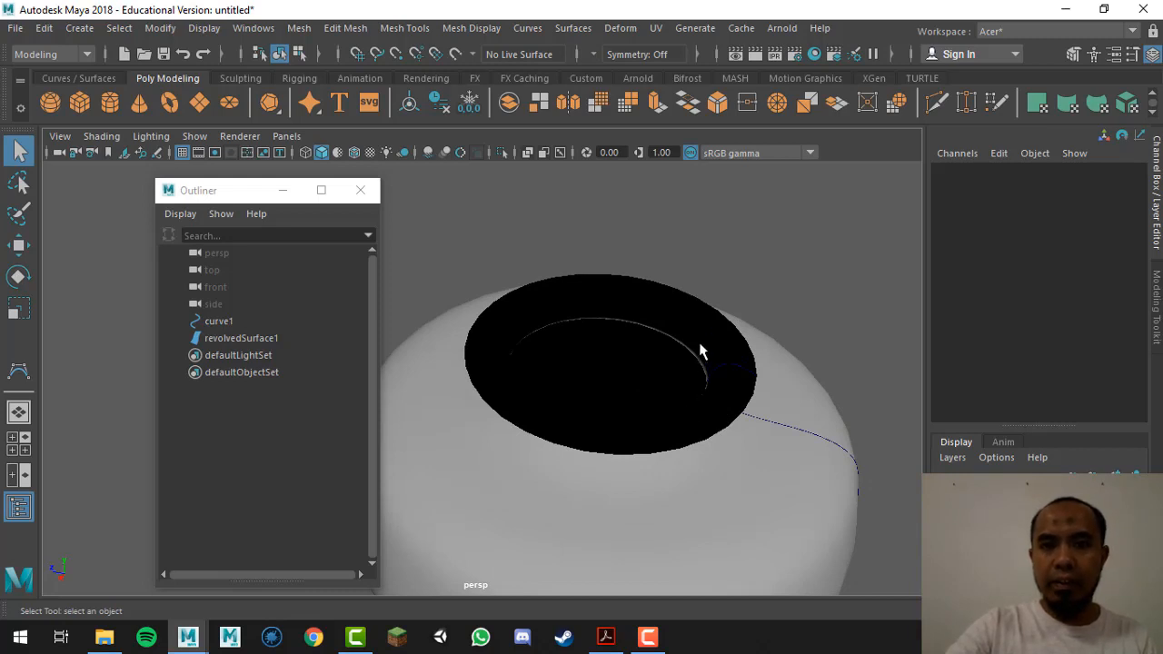
alt+right_drag(681, 495, 675, 181)
alt+drag(614, 500, 595, 383)
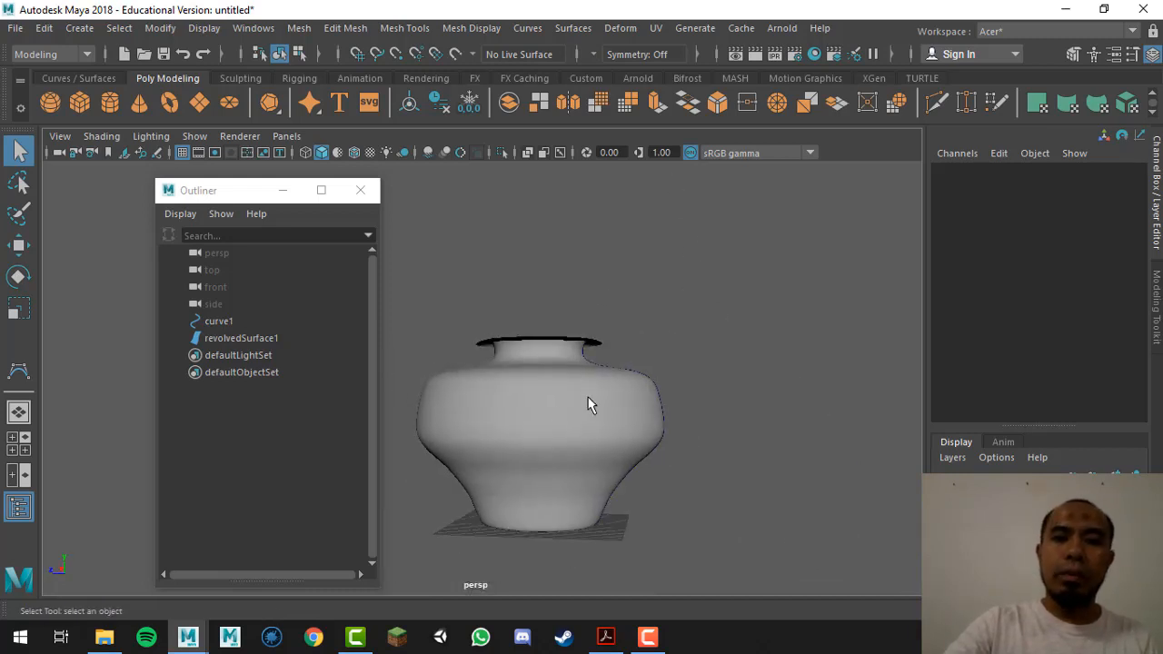
click(555, 409)
shift+click(479, 462)
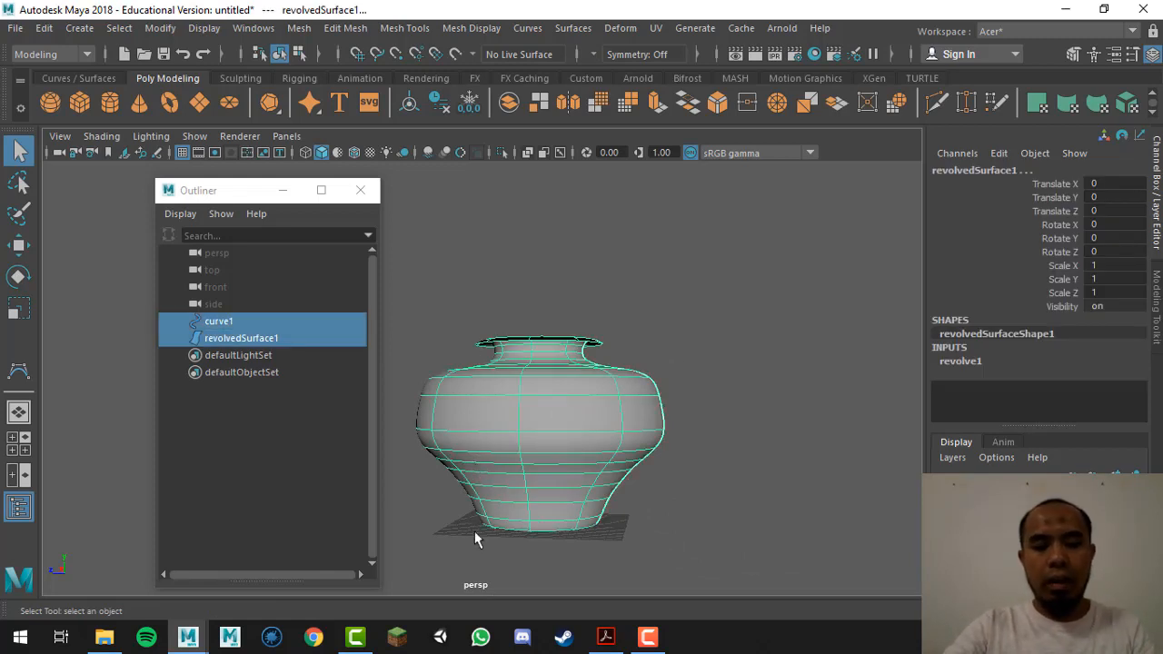
Step: Hide the first vase and curve1, then maximize the side view and centre its origin
key(ctrl+h)
click(627, 359)
key(space)
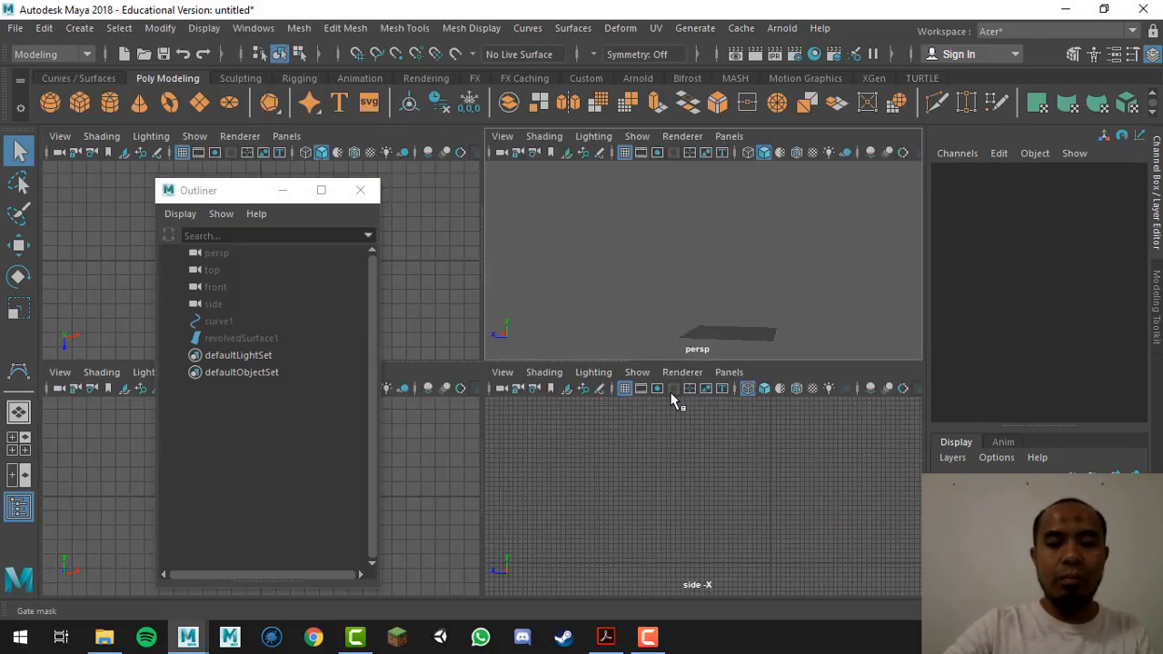
click(698, 513)
key(space)
scroll(623, 317, up, 5)
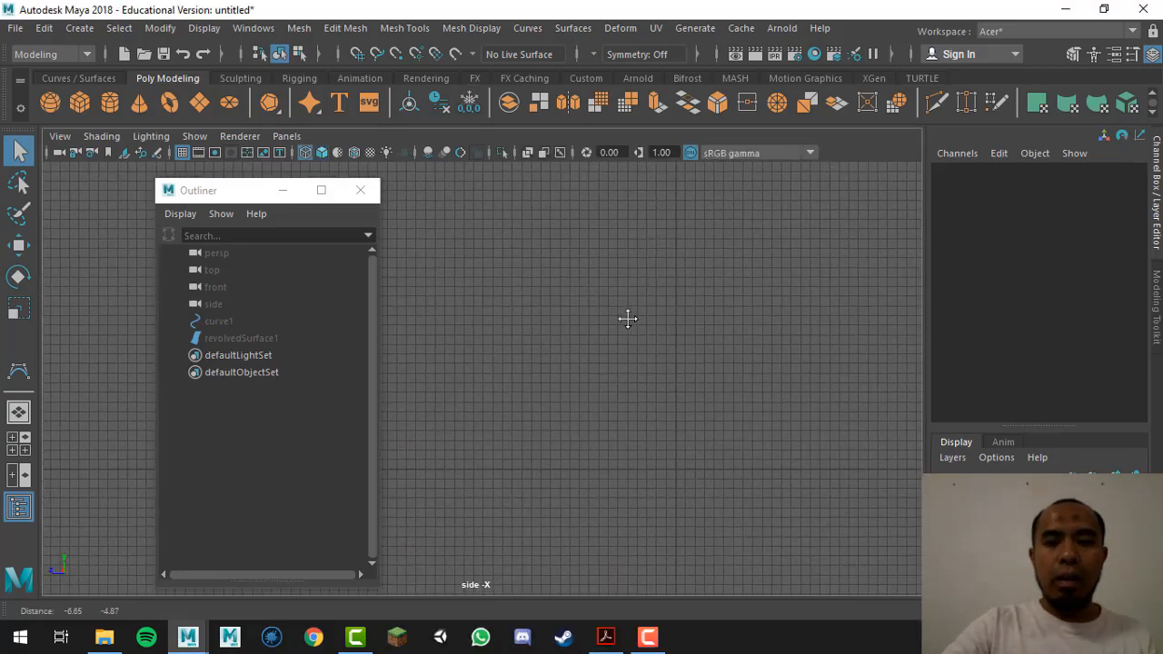
scroll(555, 472, up, 2)
alt+middle_drag(555, 472, 512, 439)
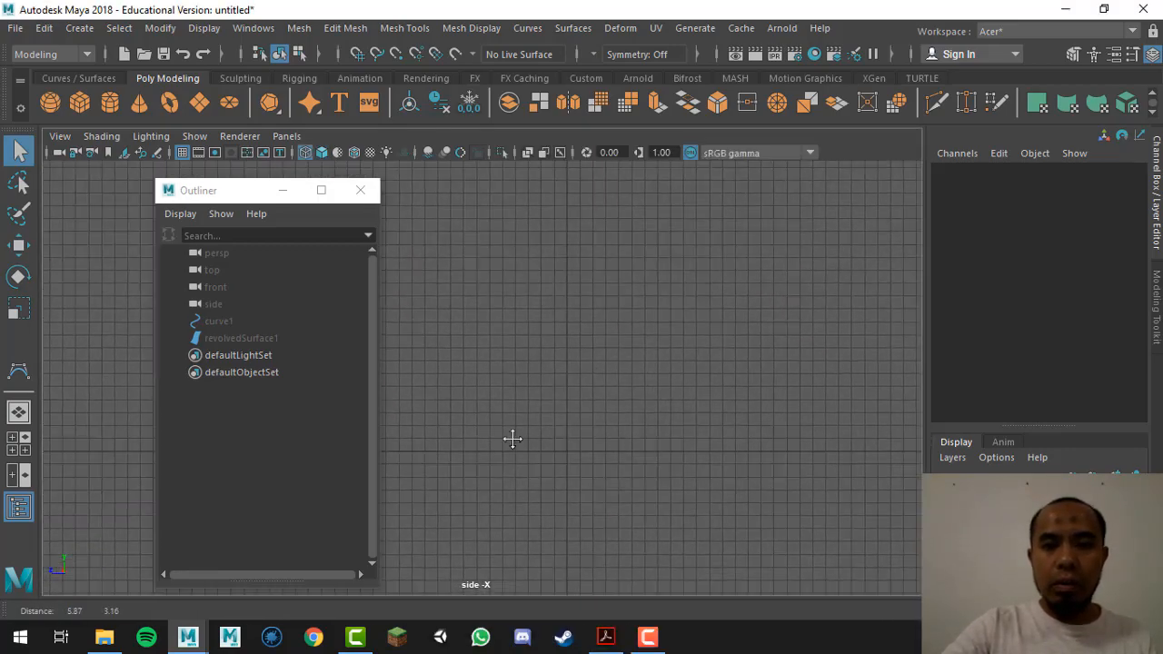
scroll(599, 373, up, 3)
alt+middle_drag(599, 374, 591, 382)
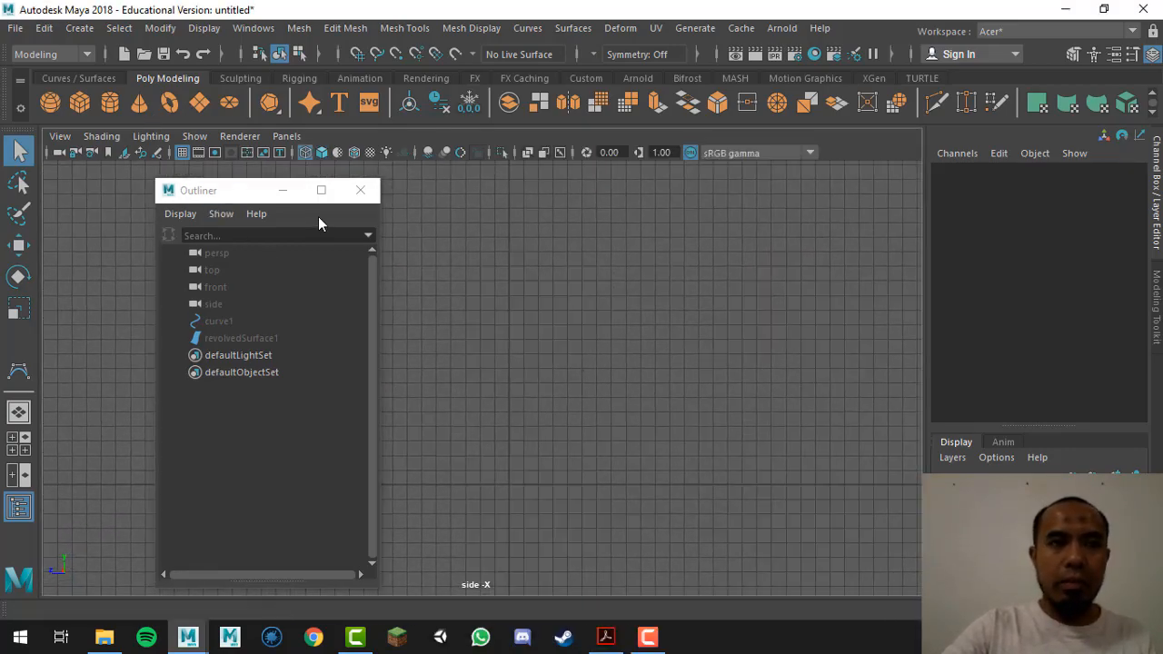
Step: Close the Outliner, pick the CV Curve Tool, and frame the empty side view for drawing
click(359, 197)
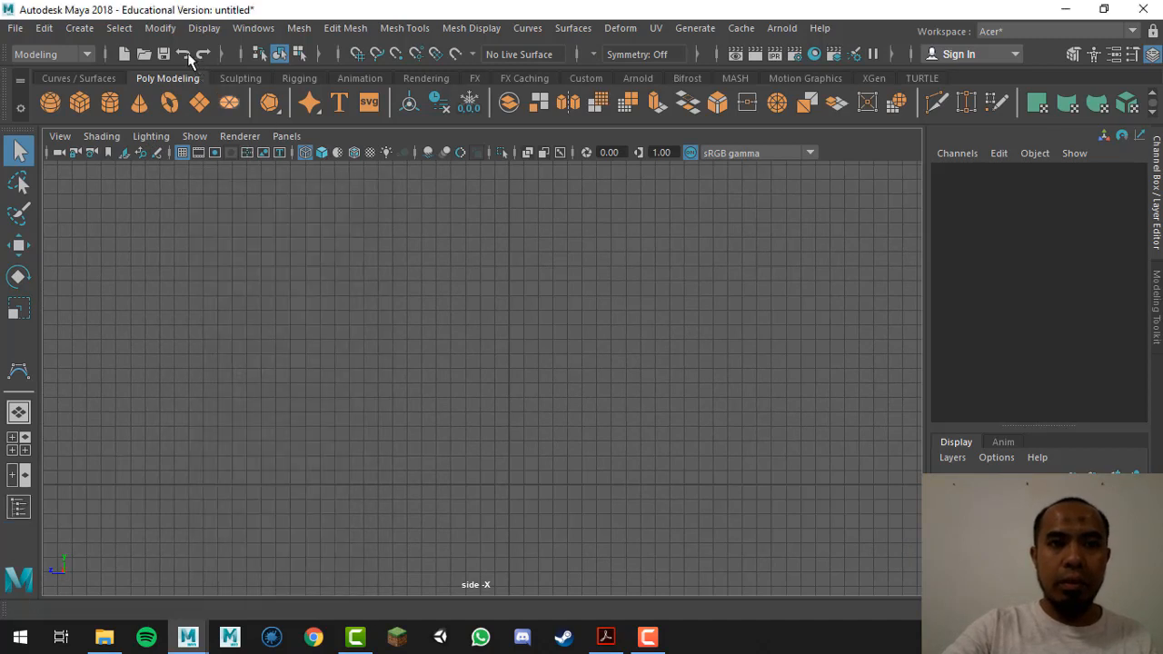
click(79, 28)
mouse_move(156, 161)
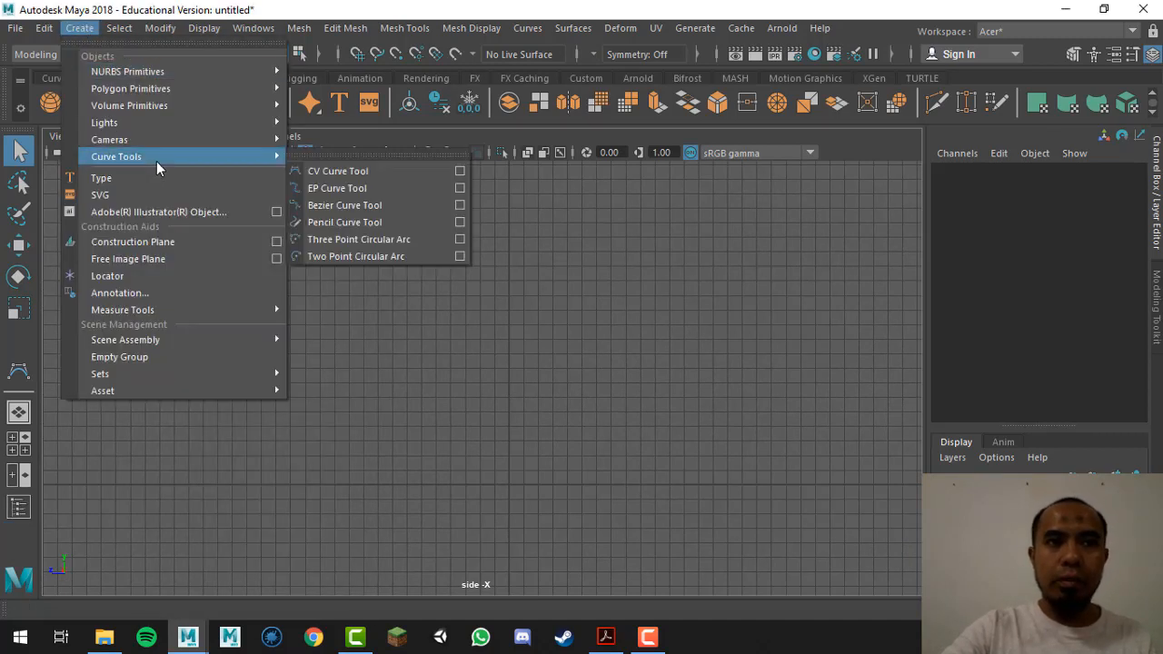
click(330, 169)
scroll(584, 539, up, 4)
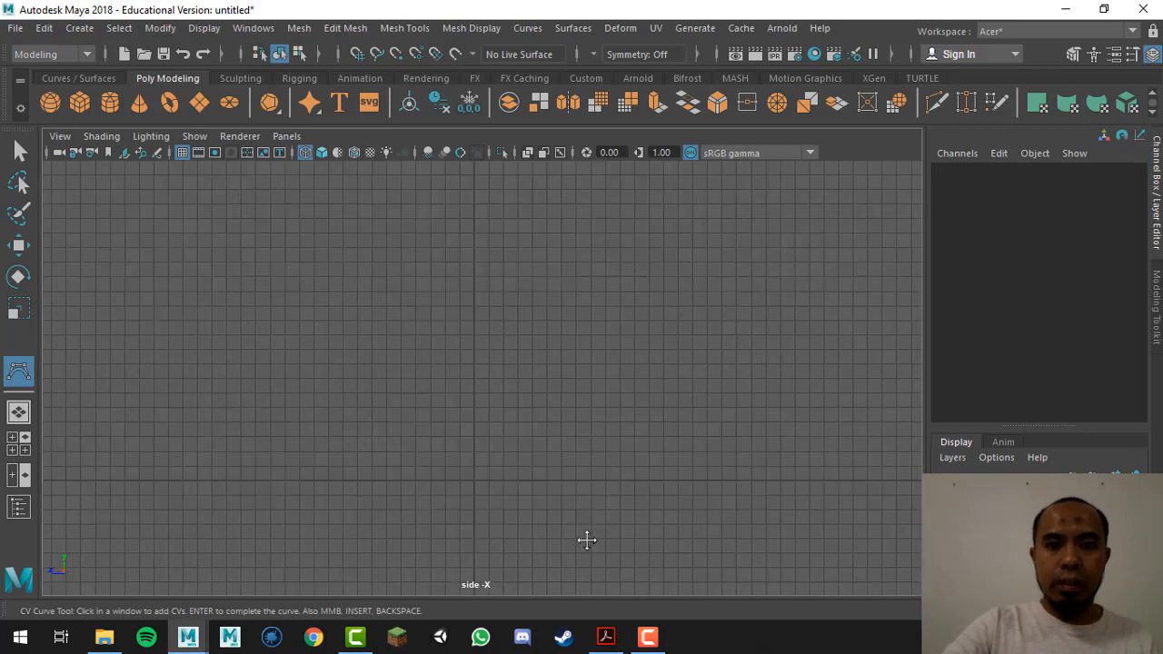
alt+middle_drag(584, 539, 574, 407)
alt+right_drag(573, 408, 602, 379)
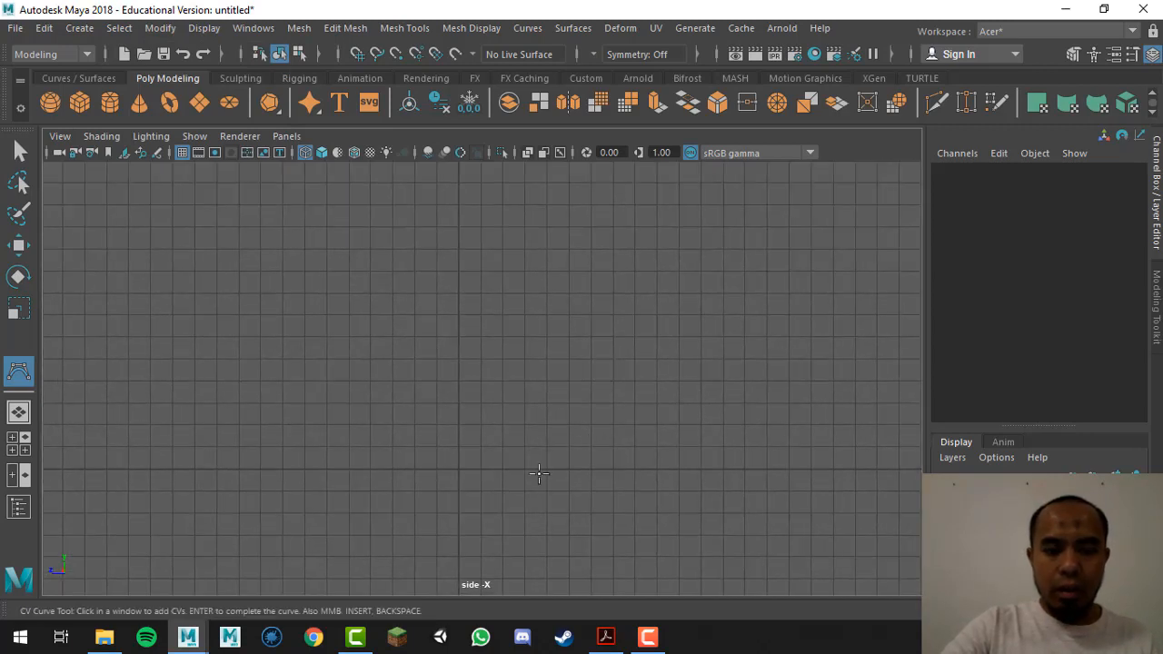
Step: Place CVs along the outer base and up the round body wall of the new profile
click(459, 468)
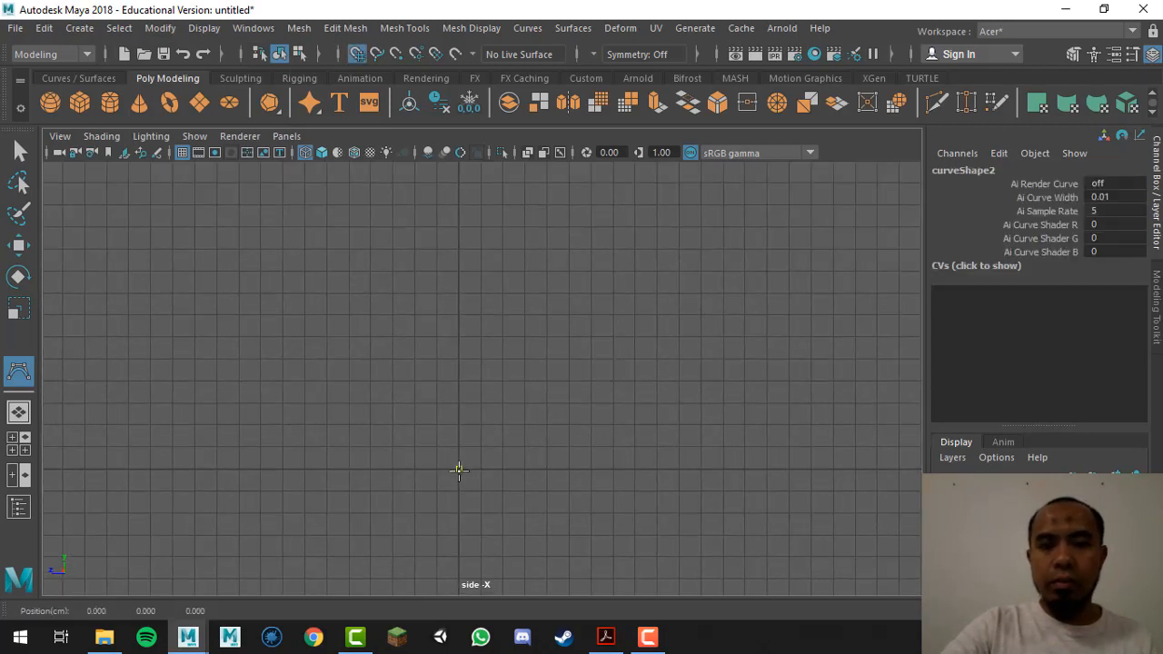
click(613, 469)
click(634, 469)
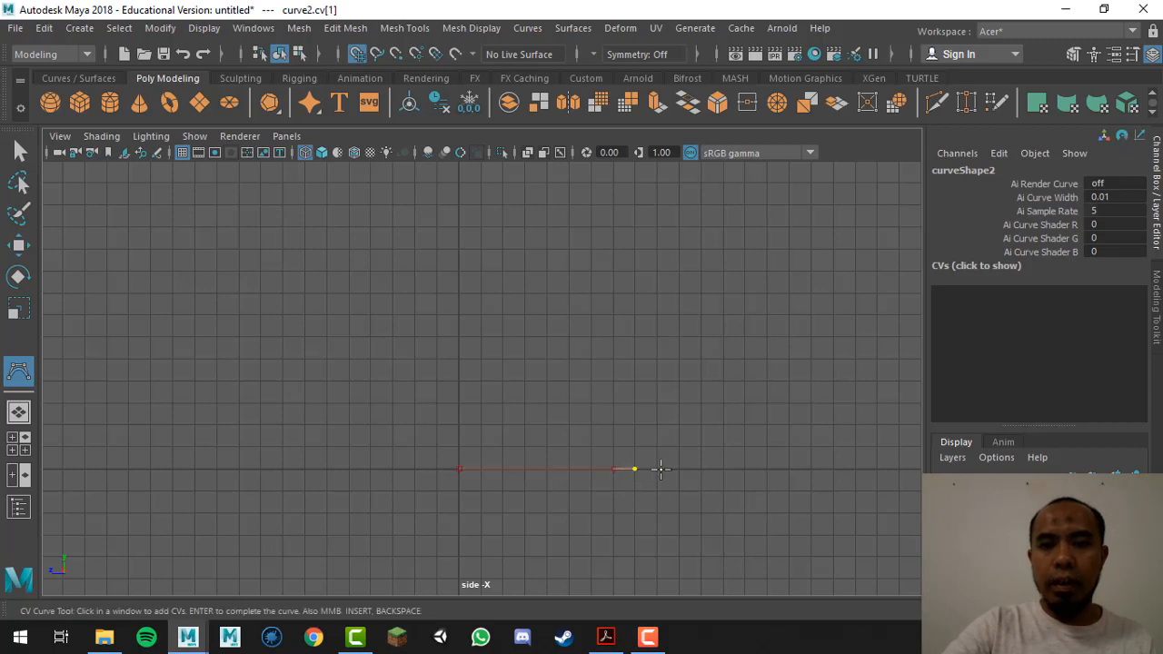
click(656, 468)
drag(685, 446, 684, 441)
alt+middle_drag(719, 464, 684, 487)
drag(684, 423, 679, 411)
alt+middle_drag(783, 439, 714, 457)
alt+right_drag(714, 457, 405, 427)
mouse_move(595, 327)
mouse_down()
mouse_move(605, 324)
mouse_move(596, 329)
mouse_up()
alt+middle_drag(630, 384, 630, 459)
drag(595, 413, 593, 318)
Step: Add CVs narrowing the outer wall into the neck, reframing around the curve end
drag(579, 295, 557, 269)
drag(504, 240, 510, 253)
alt+middle_drag(541, 315, 540, 366)
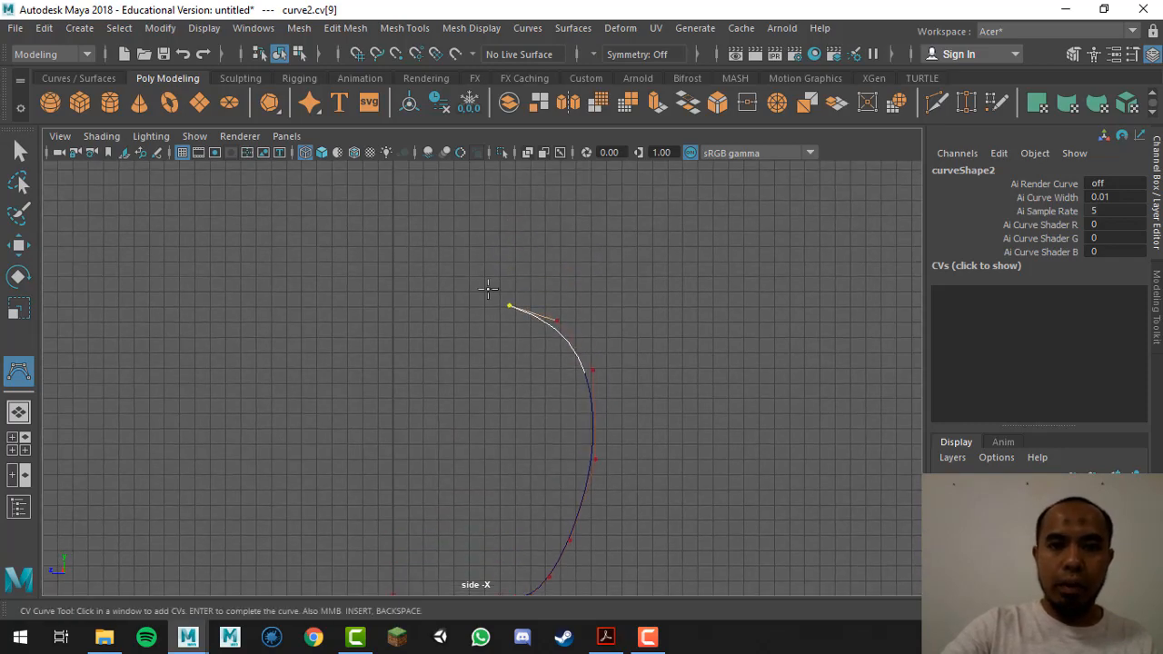
drag(482, 287, 468, 278)
alt+middle_drag(566, 376, 633, 504)
alt+middle_drag(607, 259, 584, 252)
scroll(621, 548, up, 2)
scroll(593, 437, up, 1)
scroll(594, 437, up, 1)
Step: Flare the outer wall outward into the lip and up to the rim's top point
drag(506, 371, 538, 296)
drag(621, 263, 590, 261)
alt+middle_drag(630, 286, 625, 324)
click(616, 289)
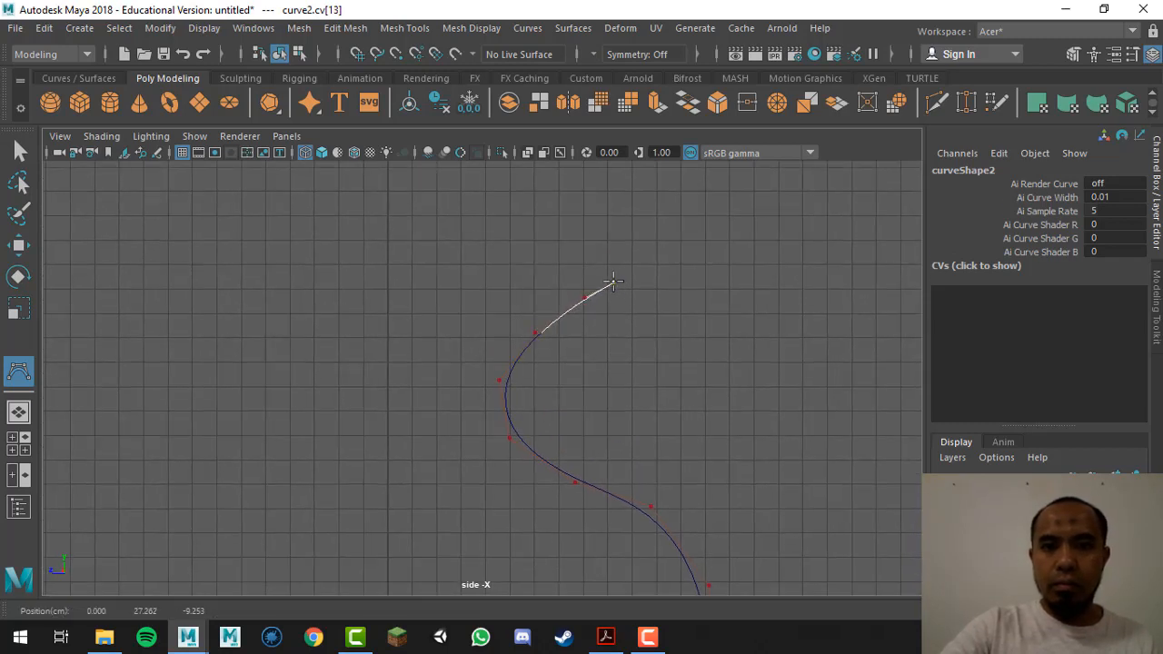
click(626, 282)
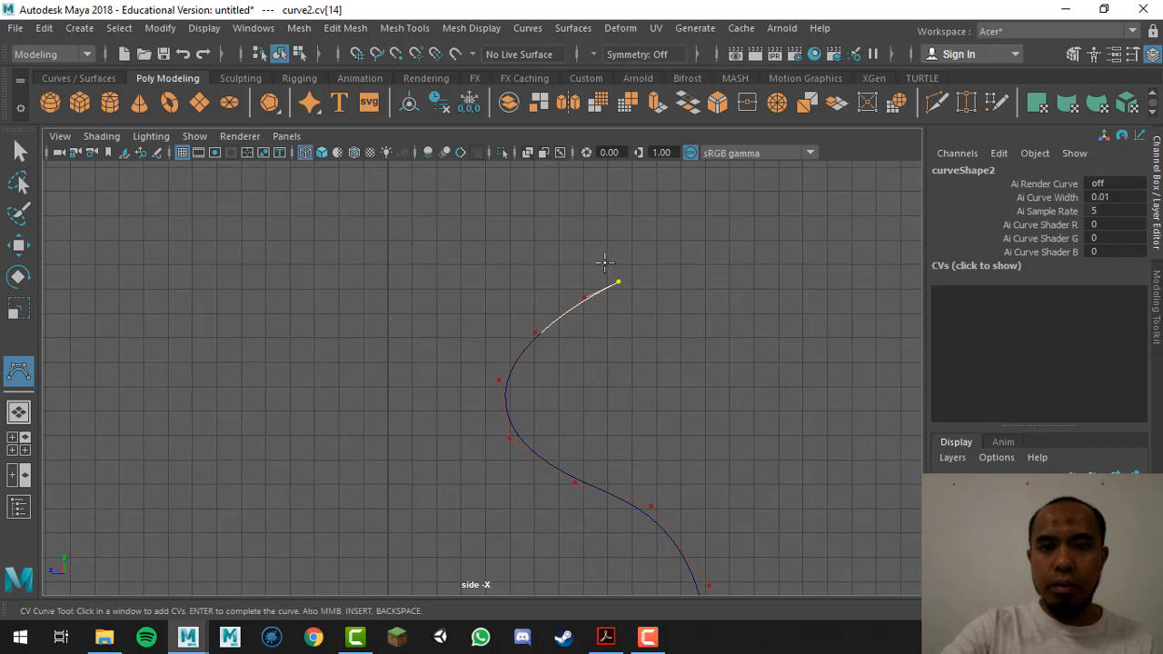
ctrl+alt+drag(508, 215, 673, 363)
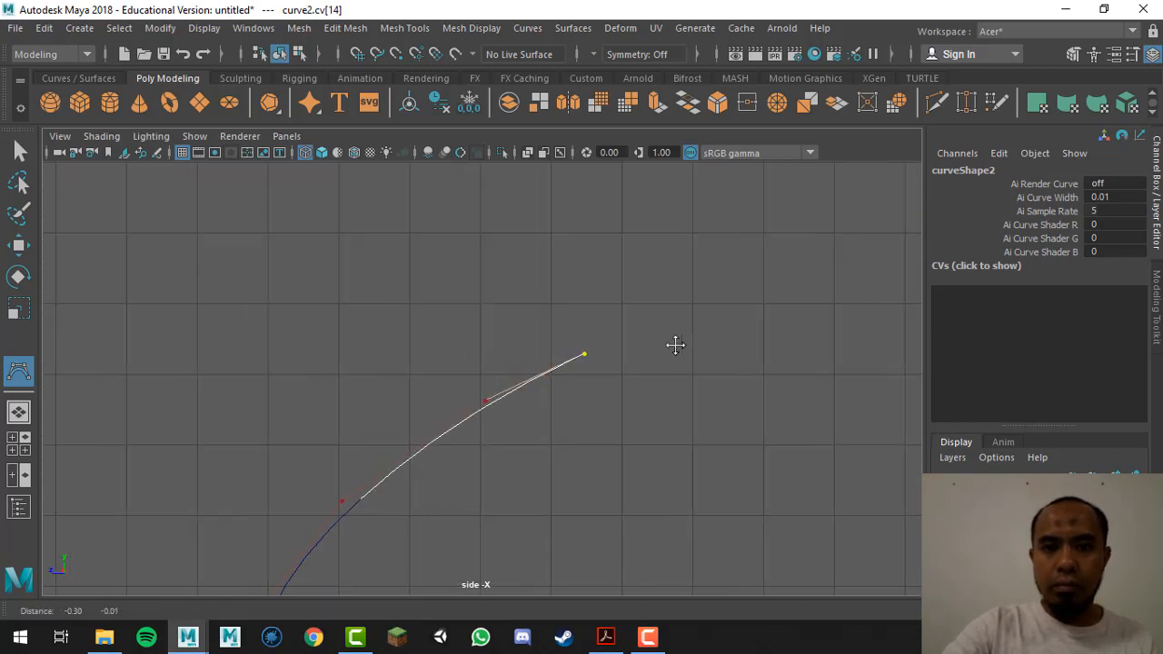
click(618, 339)
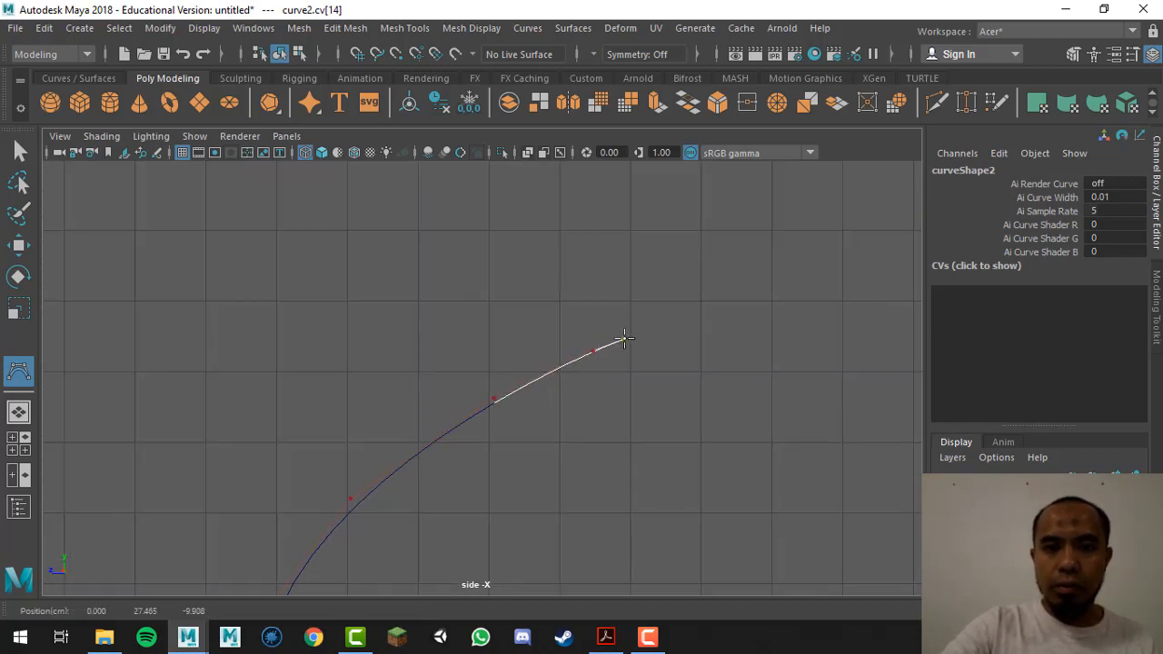
click(627, 311)
click(613, 275)
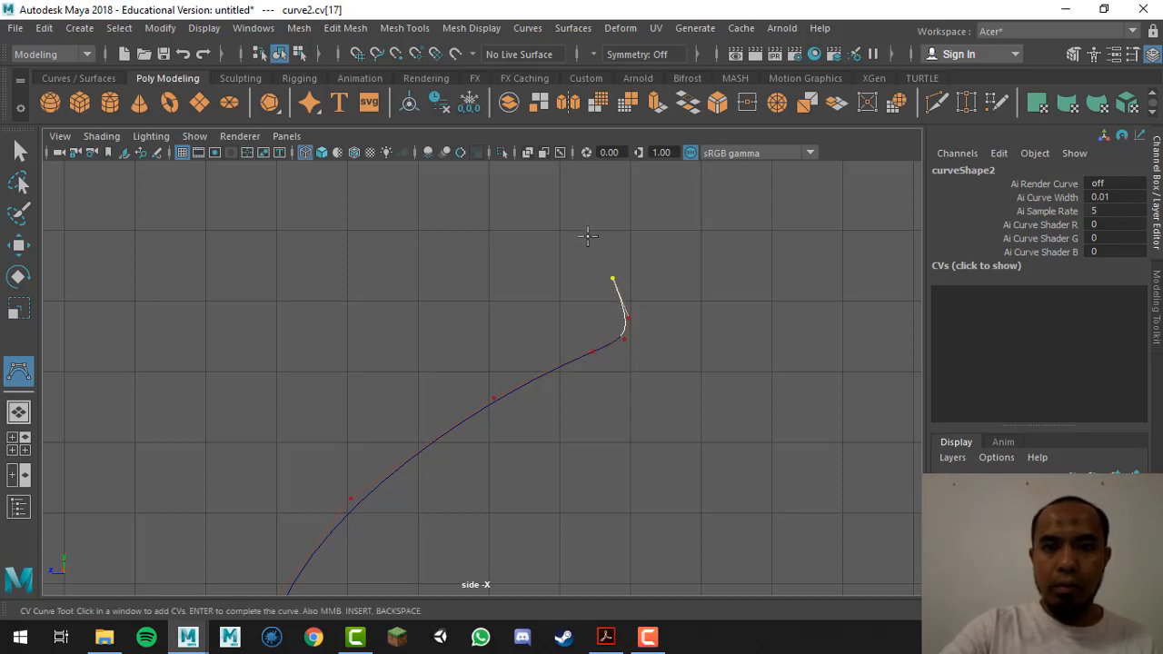
click(588, 229)
click(586, 227)
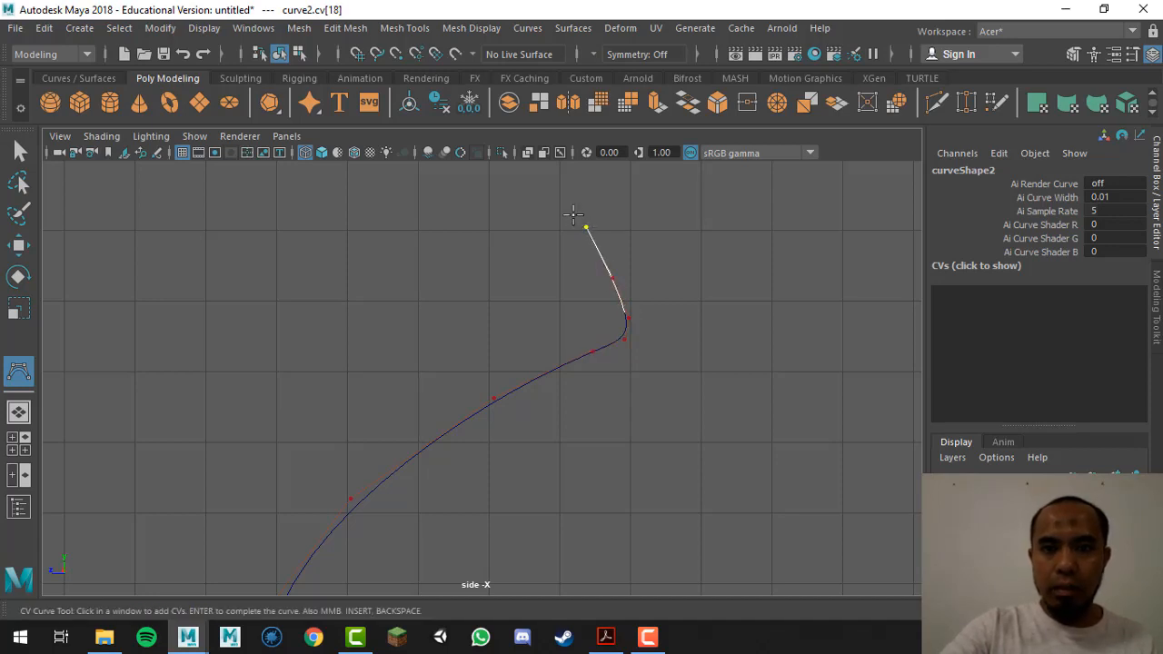
Step: Curve the rim back inward and start the inner wall of the lip toward the neck
click(573, 215)
click(554, 217)
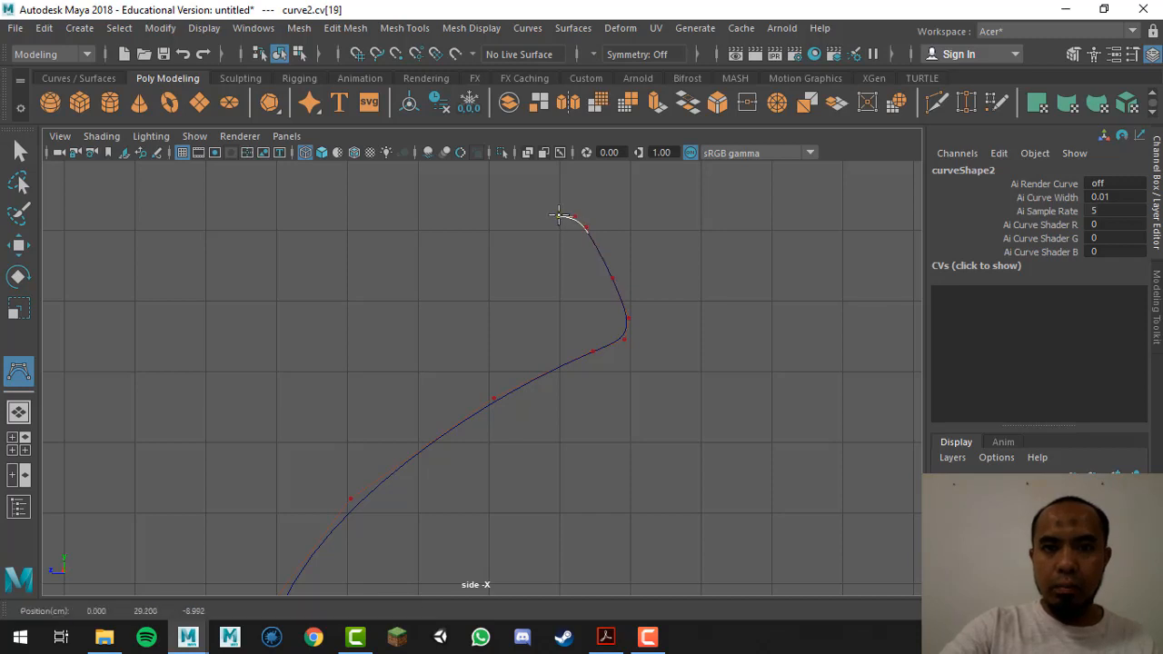
drag(530, 222, 528, 230)
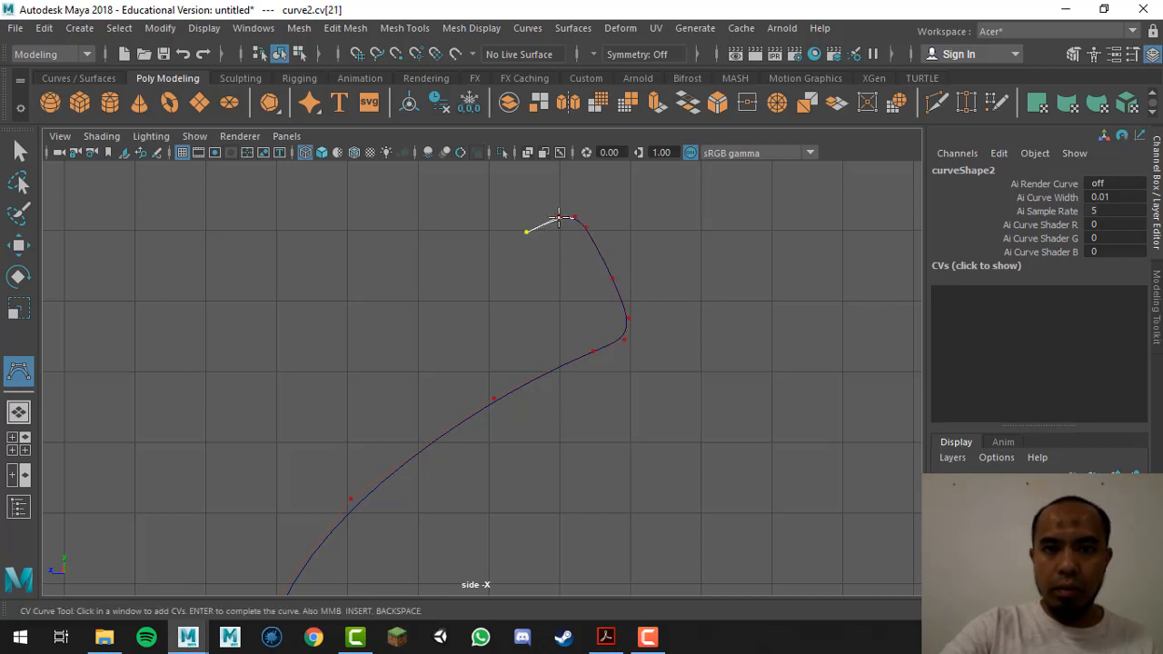
drag(360, 336, 411, 328)
alt+middle_drag(409, 387, 476, 248)
drag(394, 294, 395, 286)
alt+middle_drag(393, 408, 344, 498)
scroll(372, 392, down, 1)
scroll(371, 392, down, 5)
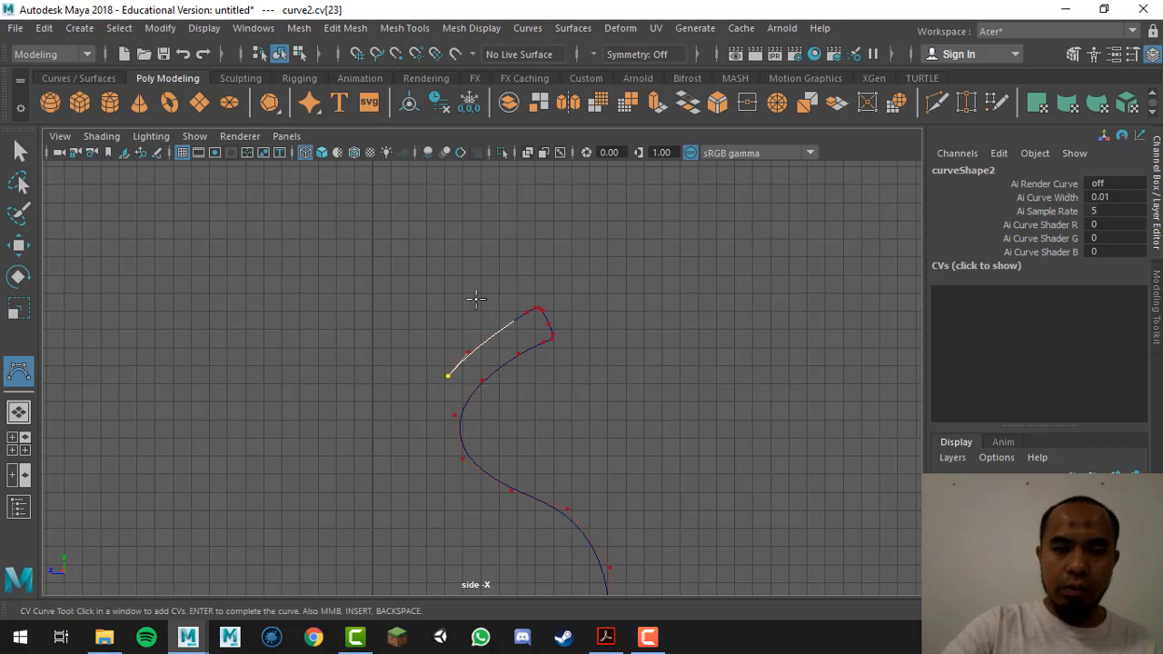
alt+middle_drag(428, 299, 446, 263)
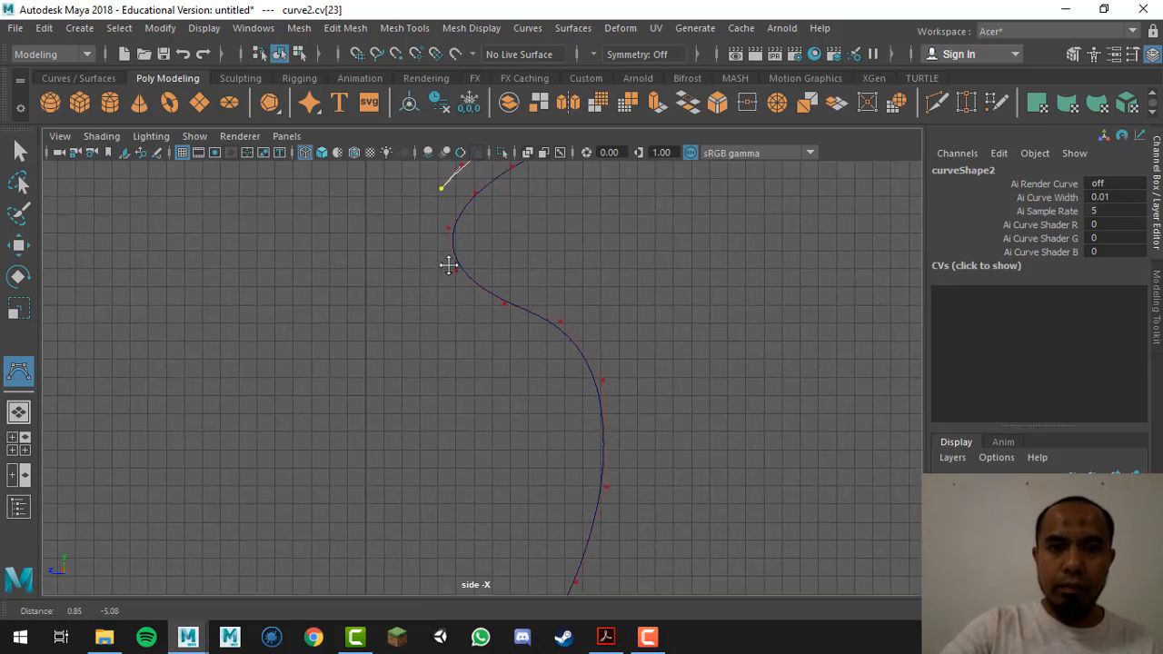
Step: Trace the inner wall around the neck and down the body toward the base
drag(428, 222, 430, 216)
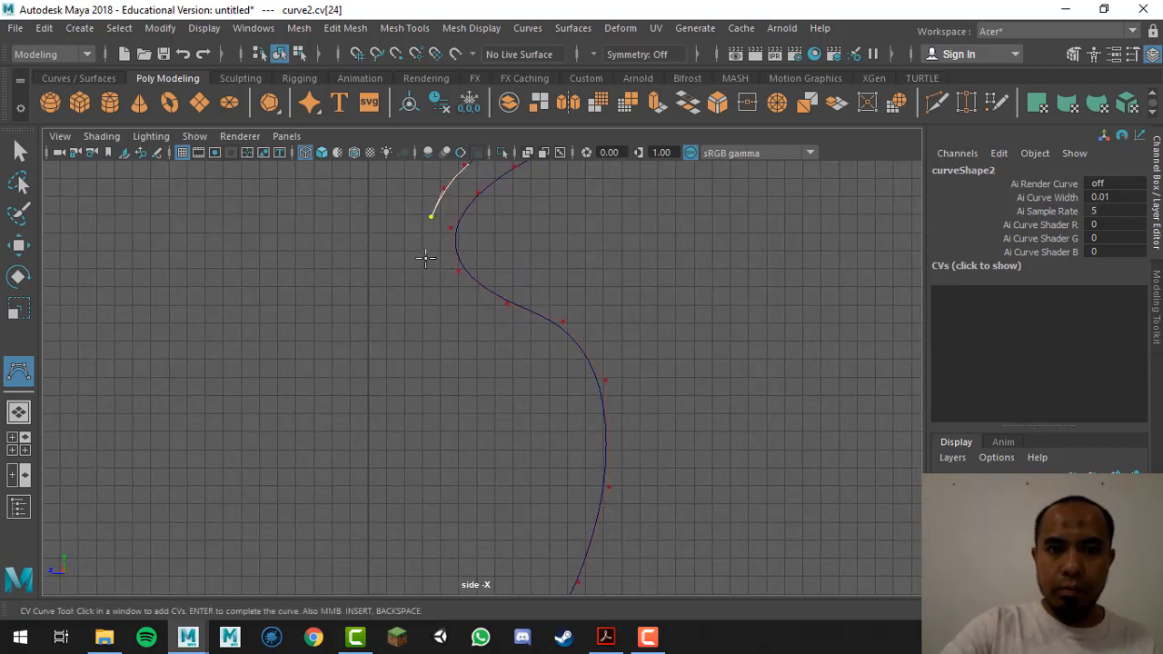
click(426, 256)
click(440, 282)
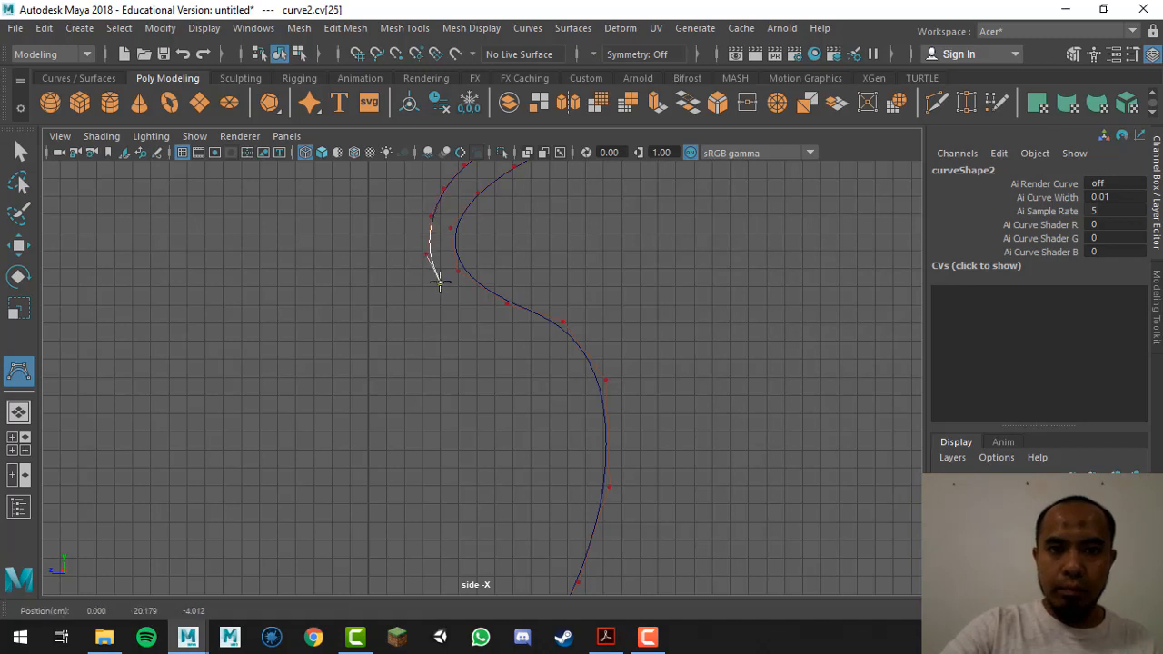
click(475, 315)
click(539, 342)
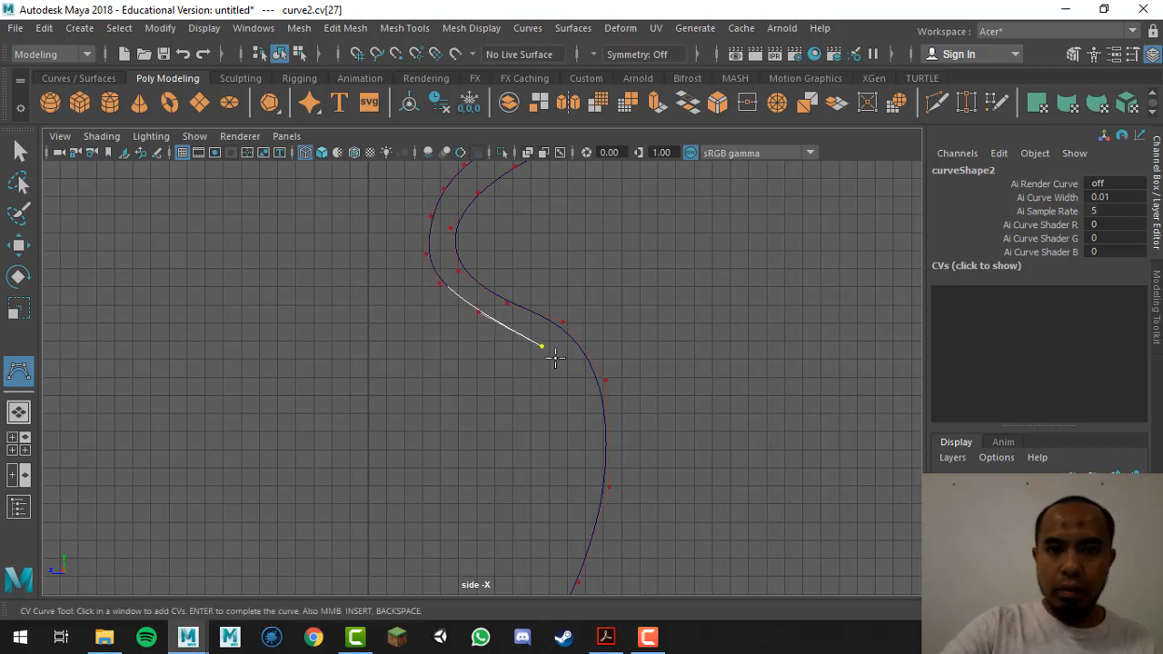
click(569, 371)
alt+middle_drag(584, 428, 599, 280)
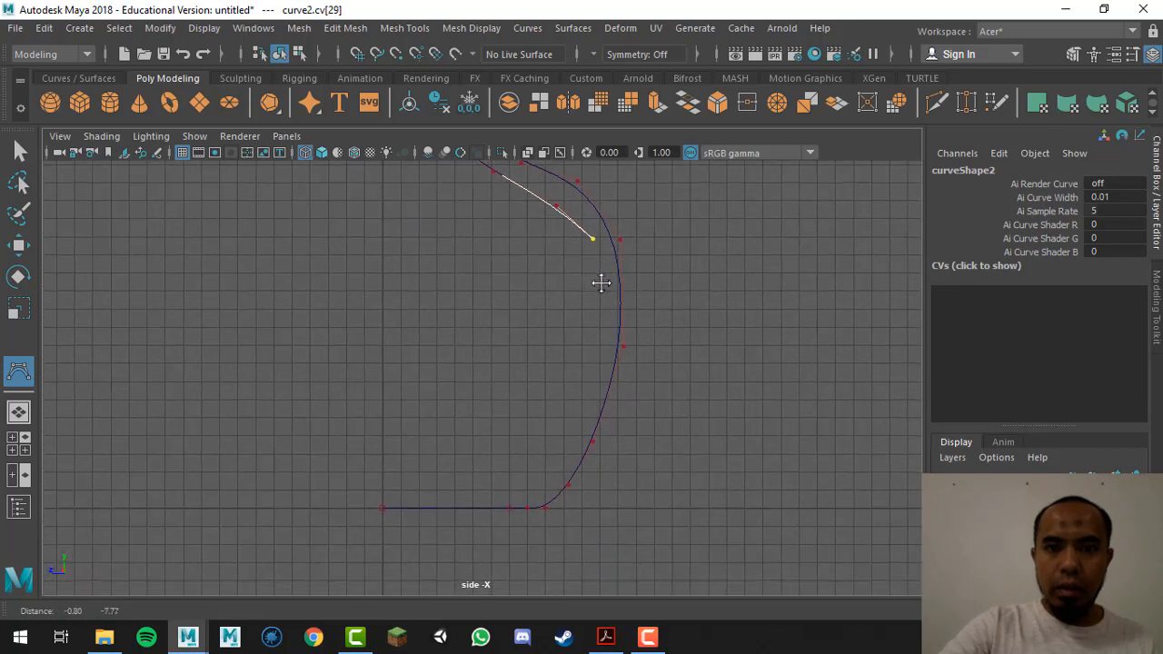
click(595, 277)
click(587, 368)
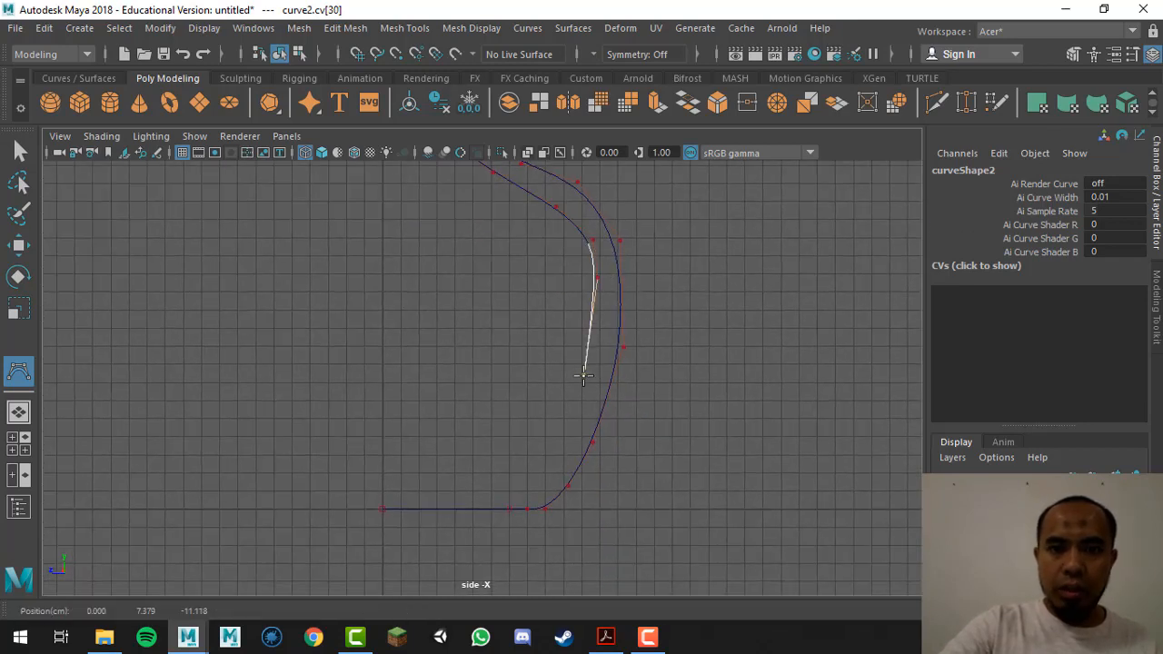
click(559, 445)
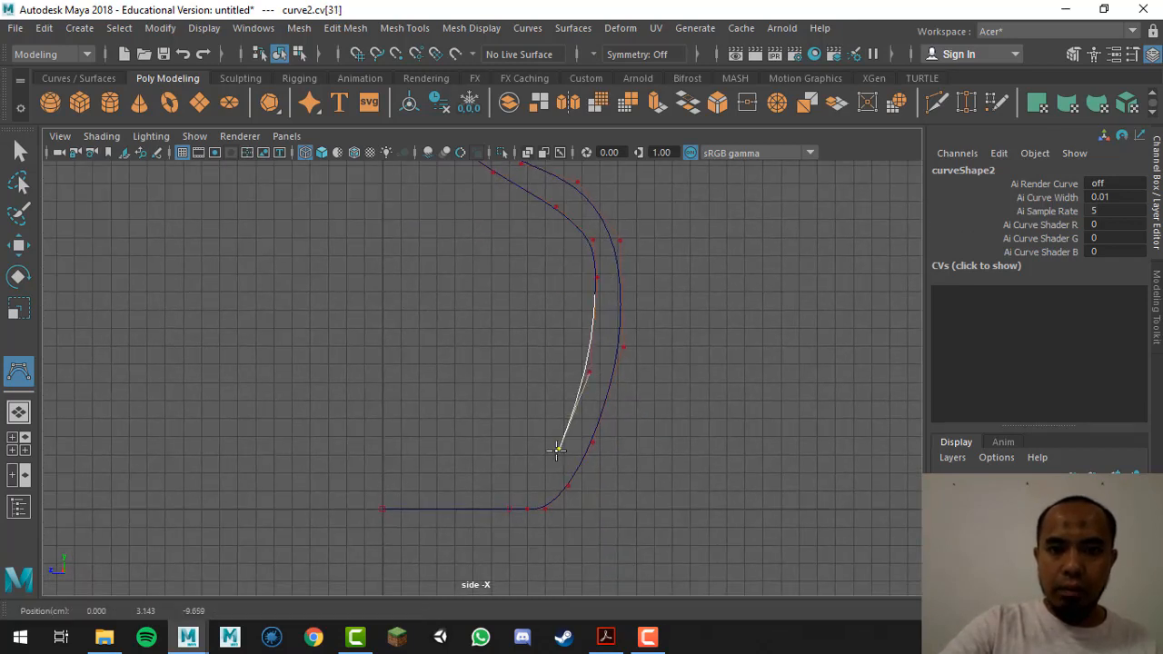
click(542, 474)
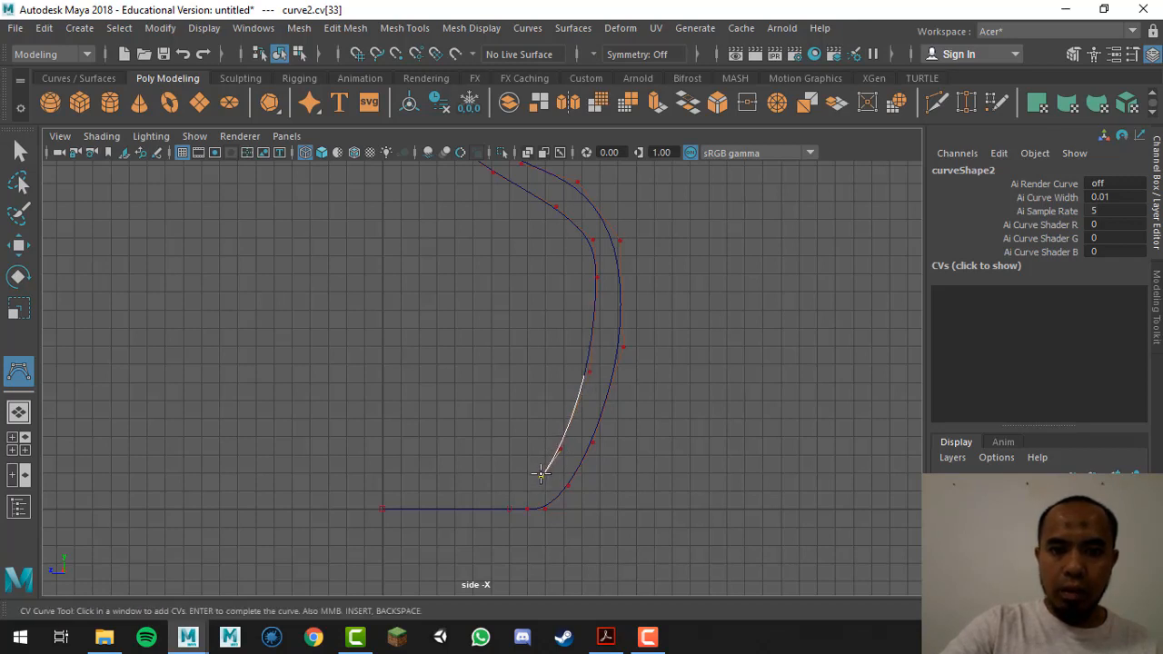
Step: Add grid-snapped inner base CVs, ending the inner wall on the centre axis
key(x)
click(525, 474)
click(501, 474)
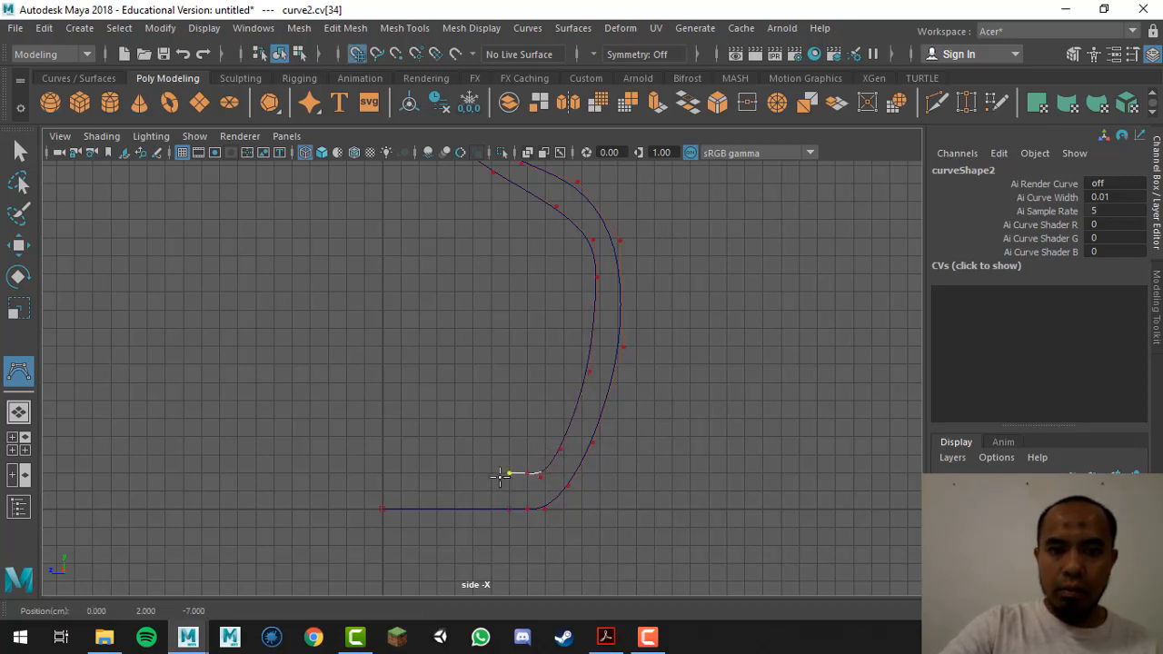
click(491, 474)
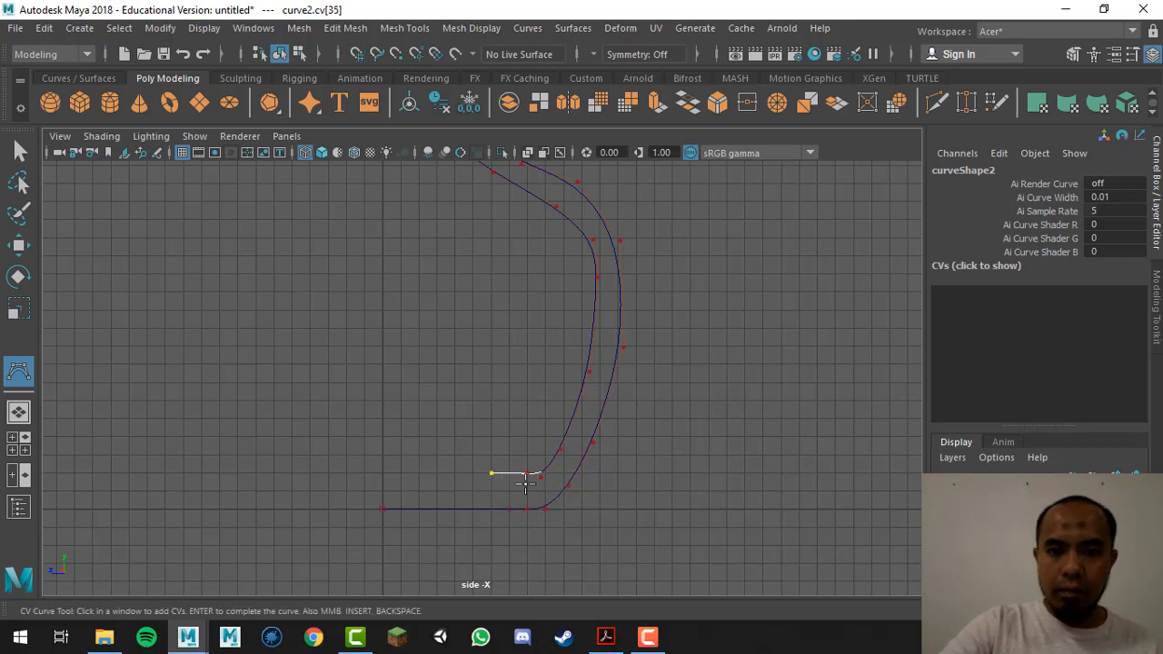
key(x)
click(382, 472)
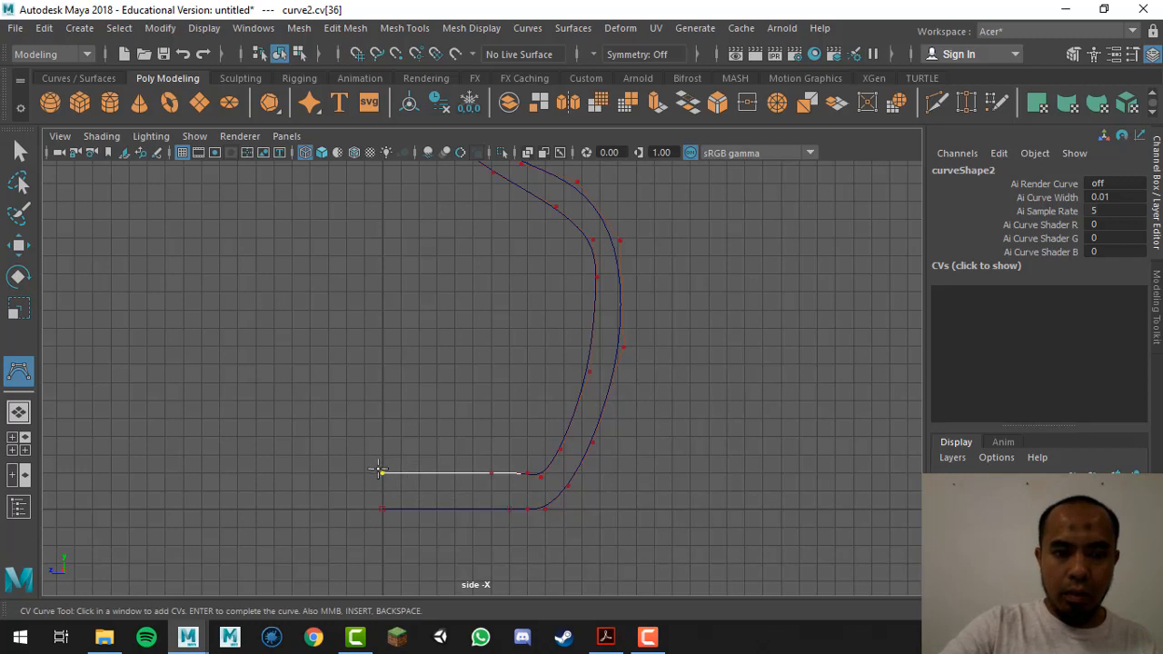
scroll(427, 536, up, 5)
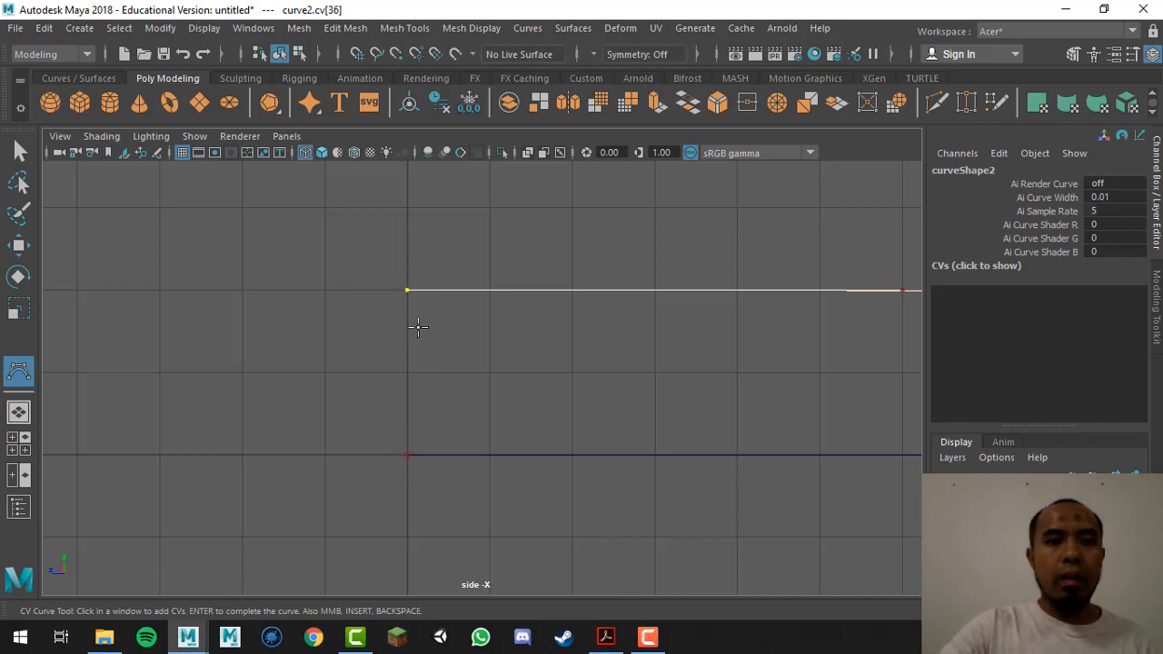
scroll(636, 391, down, 9)
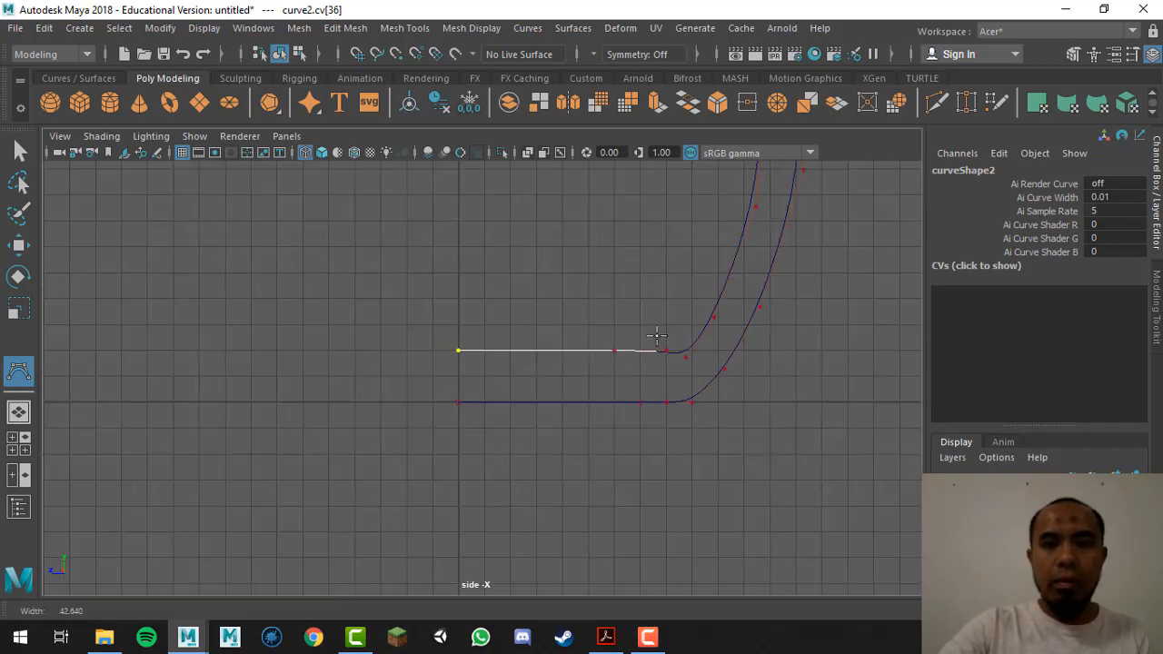
alt+middle_drag(650, 347, 610, 476)
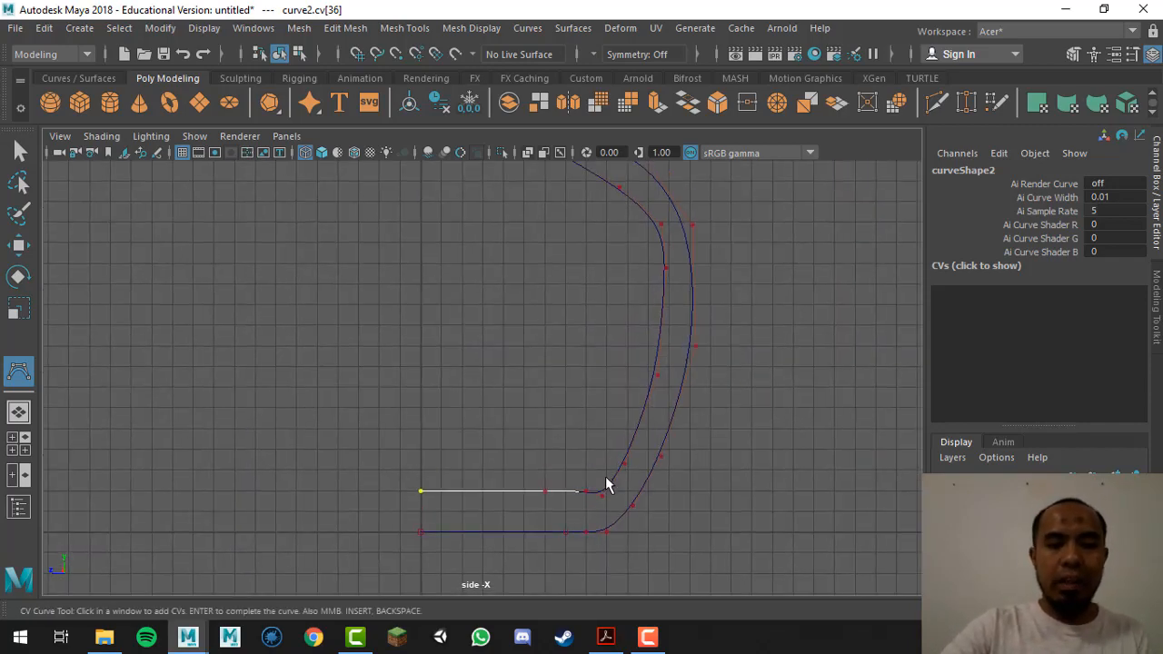
Step: Complete curve2 and move the inner bottom bend CVs to flatten the inner base
key(q)
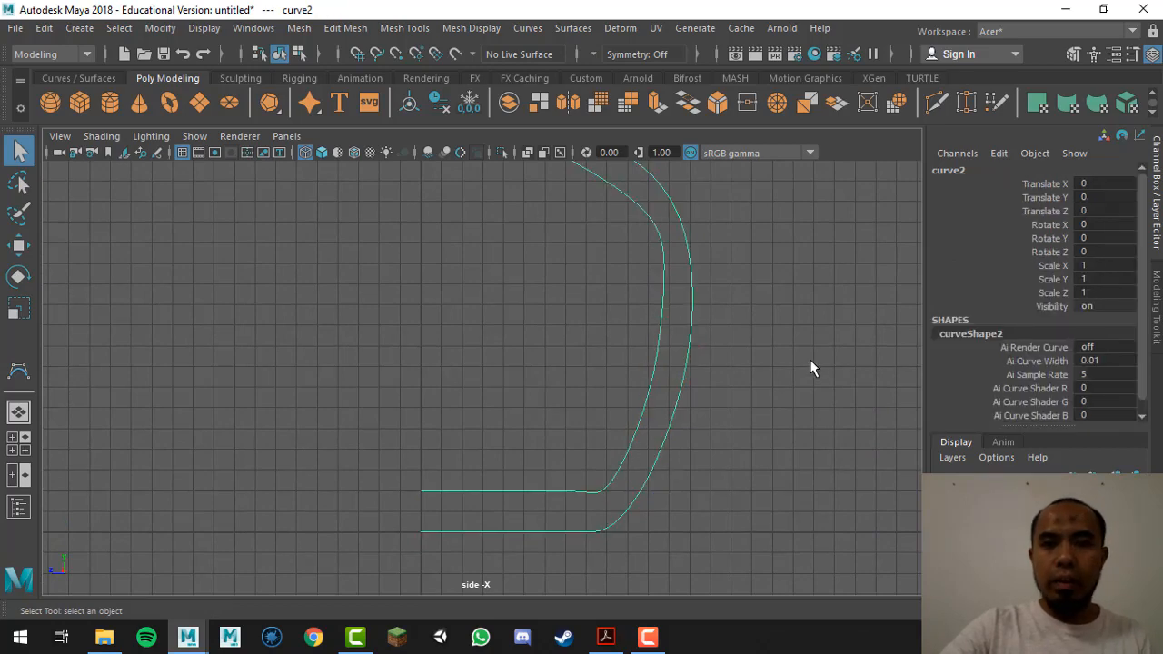
alt+middle_drag(692, 225, 680, 366)
alt+right_drag(680, 367, 293, 367)
right_drag(579, 346, 488, 209)
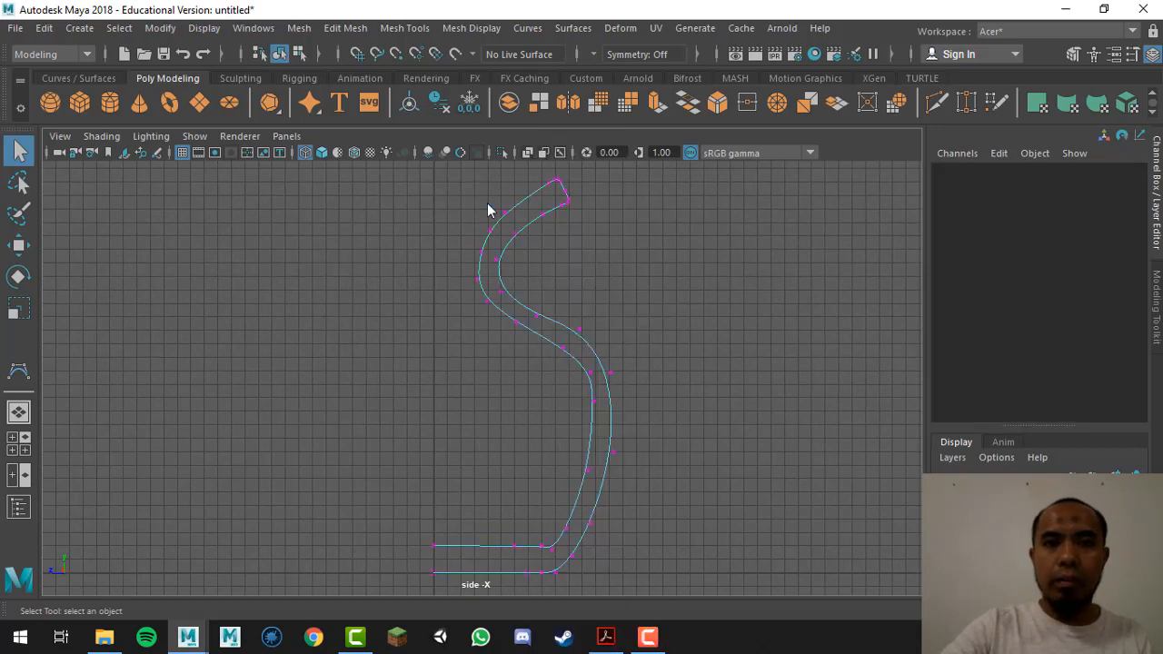
alt+middle_drag(584, 440, 579, 333)
alt+right_drag(467, 386, 642, 361)
drag(514, 371, 597, 424)
key(w)
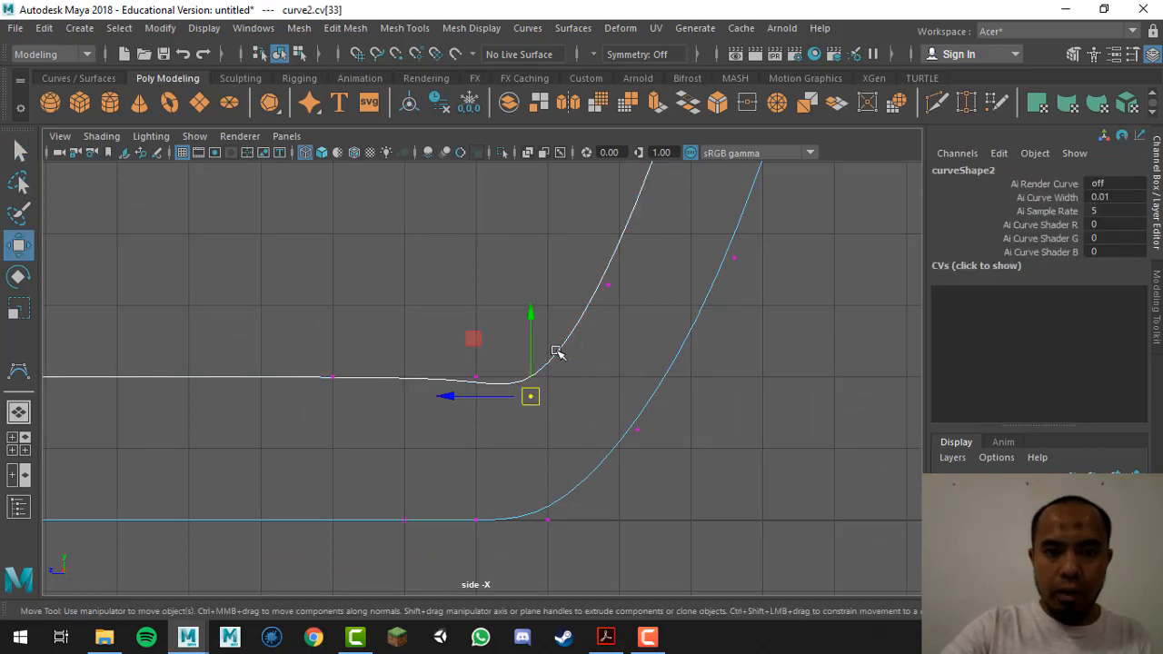
drag(532, 318, 532, 297)
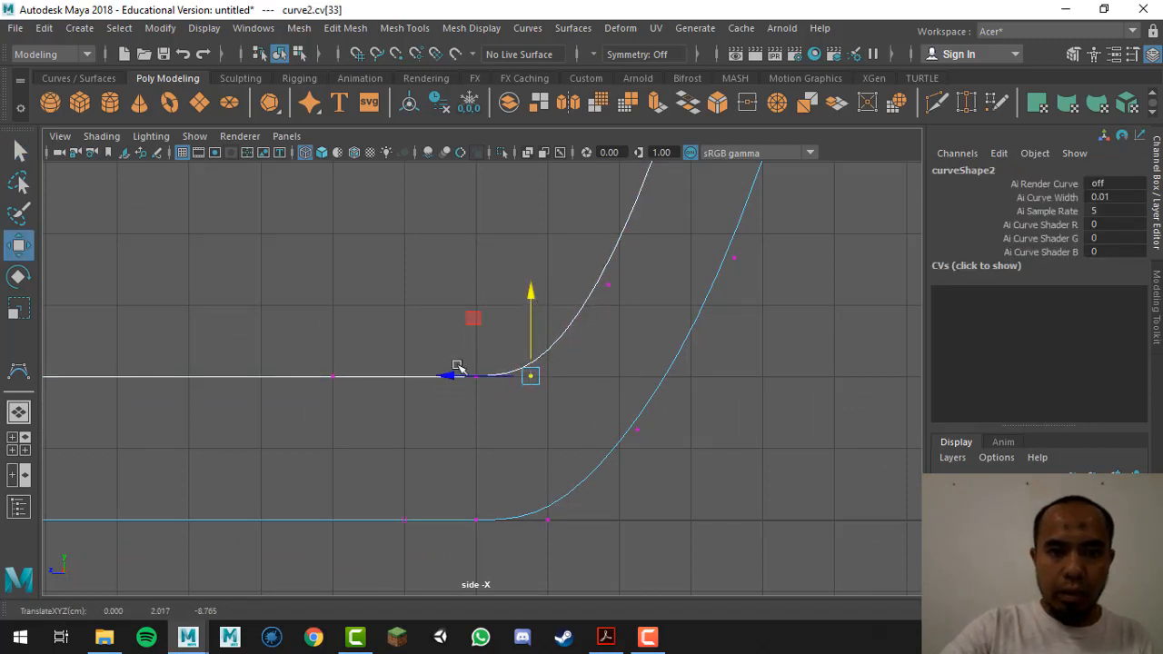
drag(445, 353, 484, 404)
drag(407, 376, 384, 379)
key(q)
Step: Nudge the CV at the neck's bend slightly upward, then deselect it
alt+right_drag(784, 355, 318, 340)
alt+middle_drag(585, 360, 632, 558)
alt+right_drag(560, 361, 466, 356)
alt+middle_drag(547, 320, 577, 467)
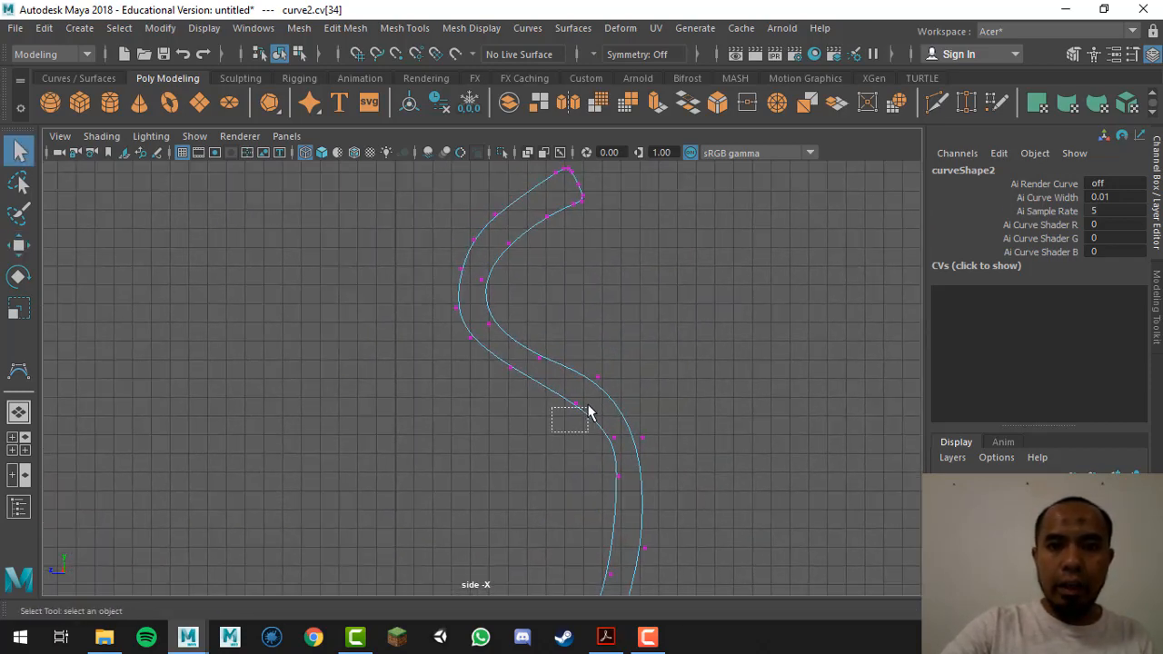
drag(588, 411, 592, 400)
key(w)
drag(582, 324, 582, 316)
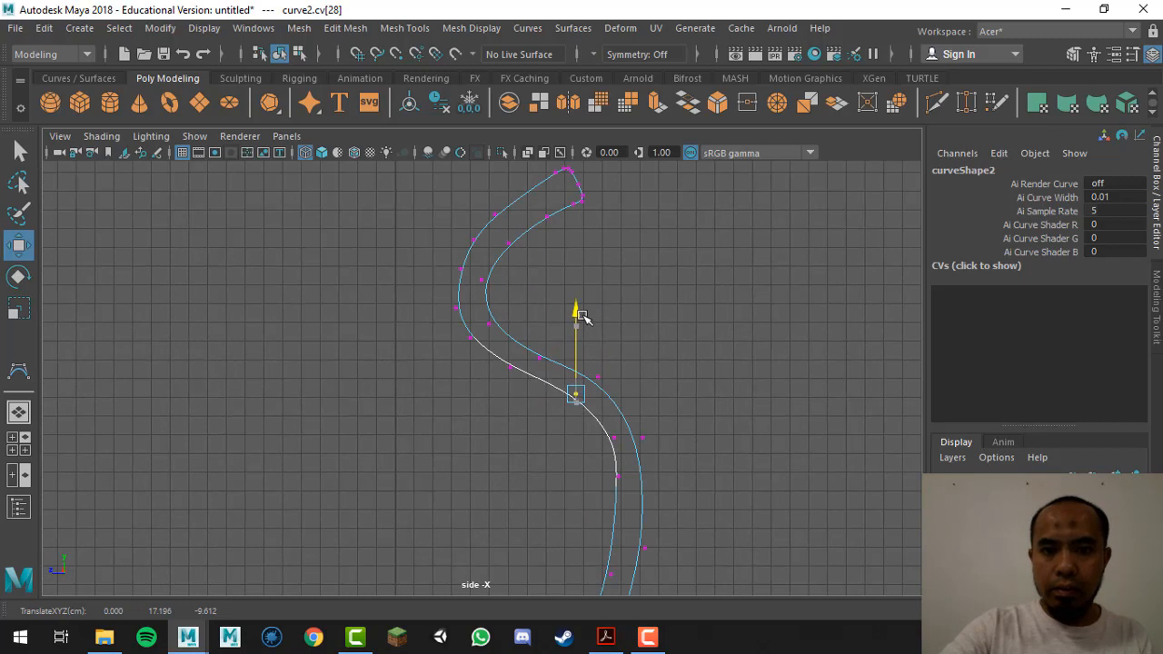
key(q)
click(615, 246)
Step: Return to object mode and maximize the perspective view showing the upright profile
alt+middle_drag(615, 246, 618, 304)
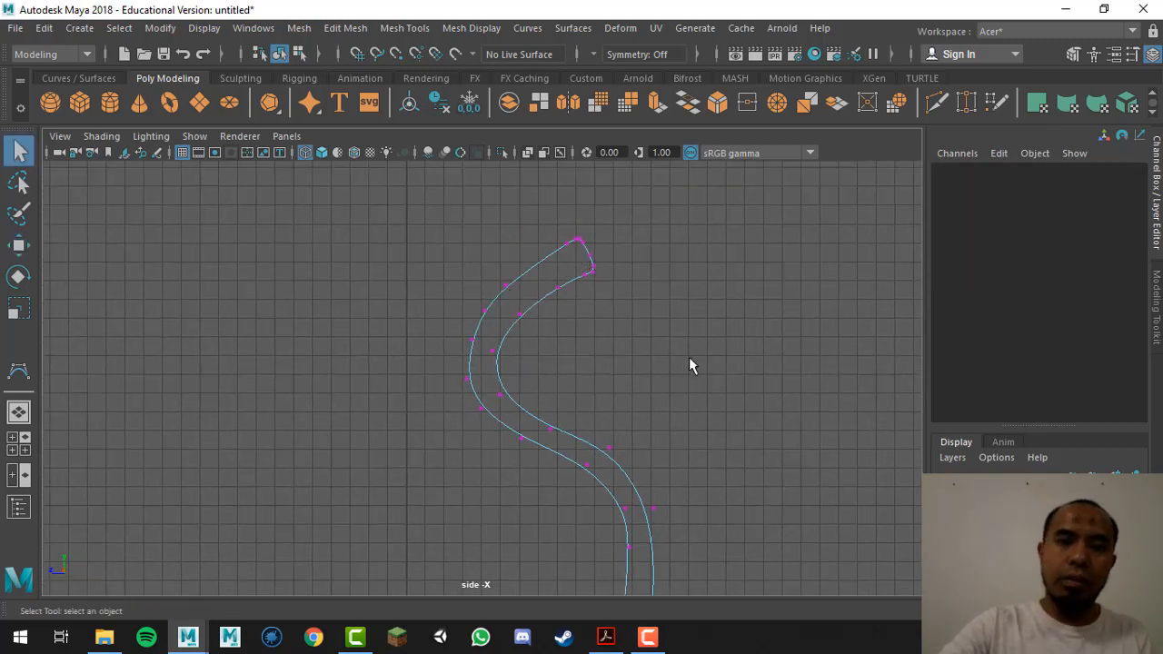
scroll(456, 383, down, 2)
alt+middle_drag(568, 435, 609, 414)
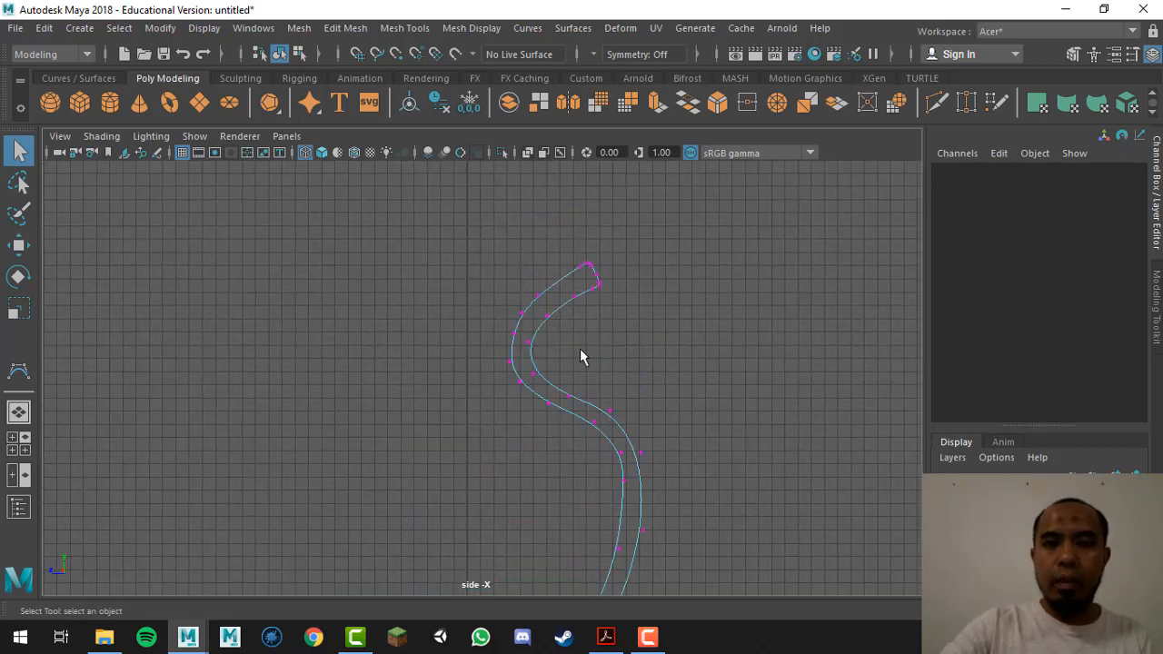
right_drag(581, 350, 667, 183)
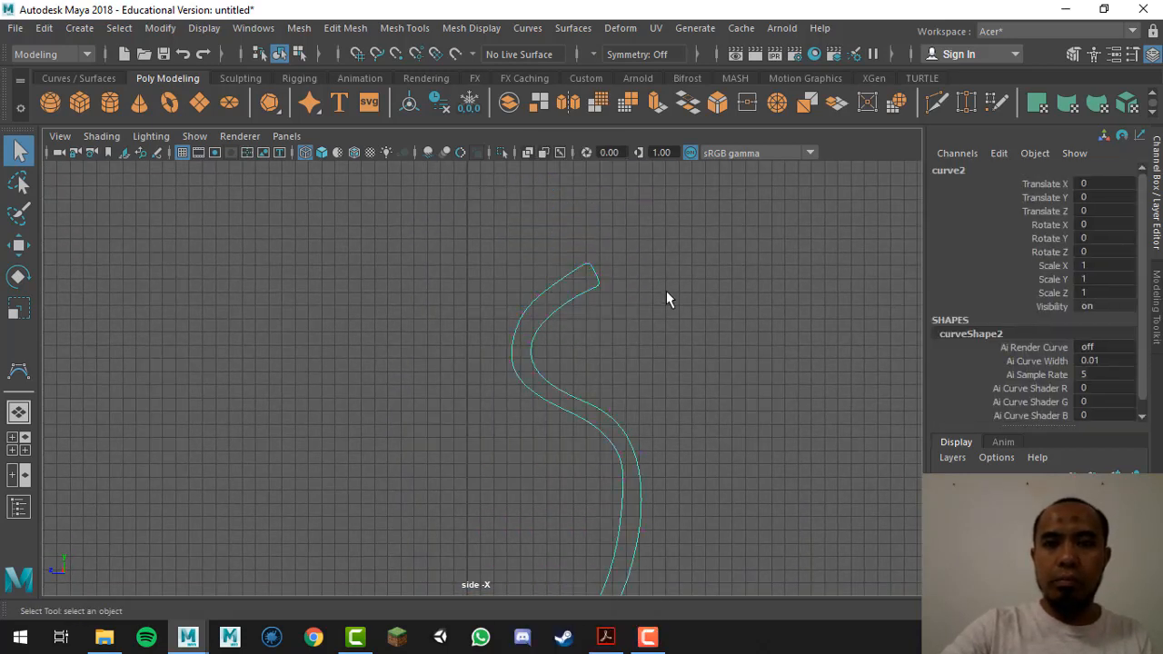
key(space)
alt+drag(709, 301, 771, 317)
key(space)
Step: Revolve curve2 into a vase surface with Surfaces > Revolve
alt+middle_drag(629, 390, 646, 325)
alt+drag(646, 325, 587, 327)
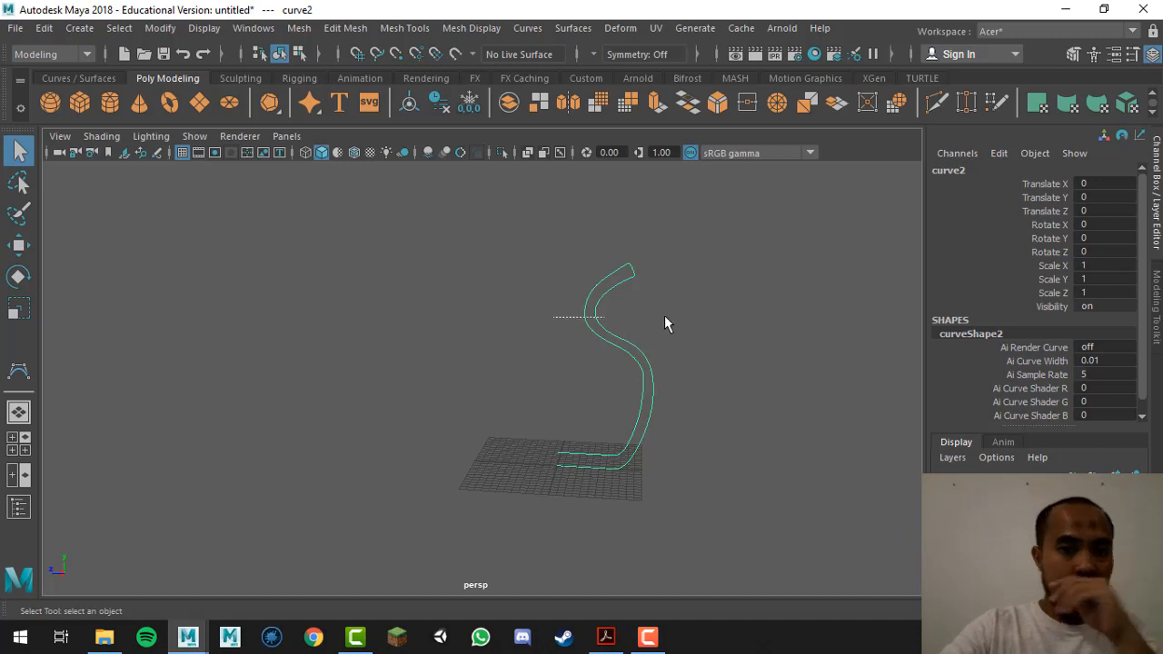
click(574, 28)
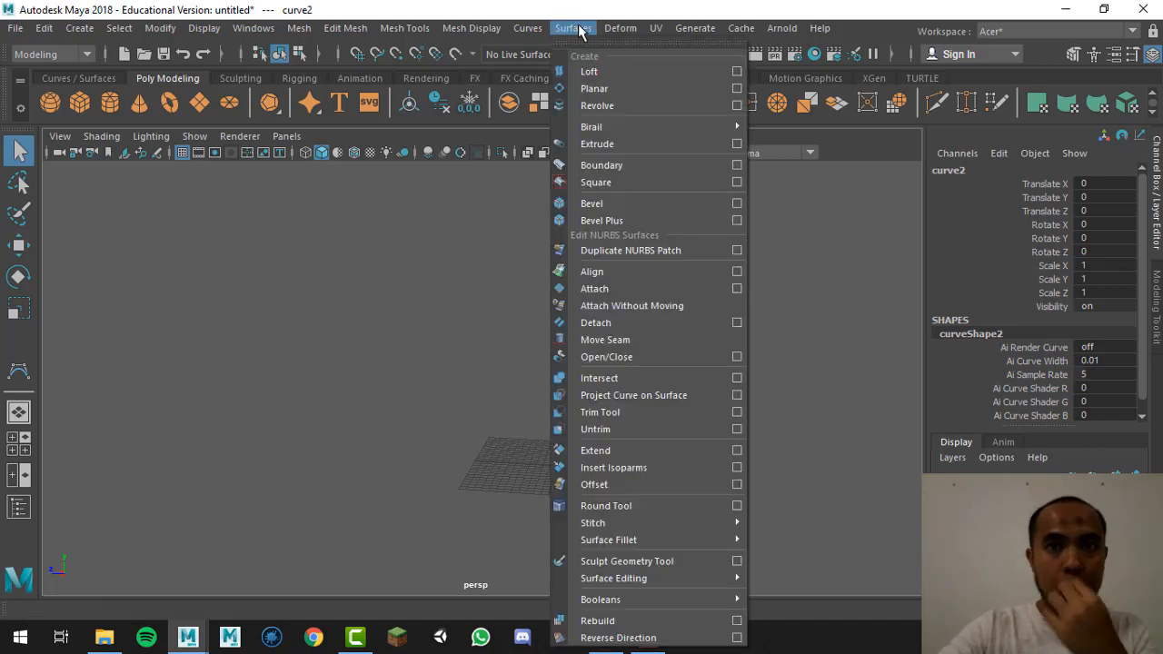
click(613, 107)
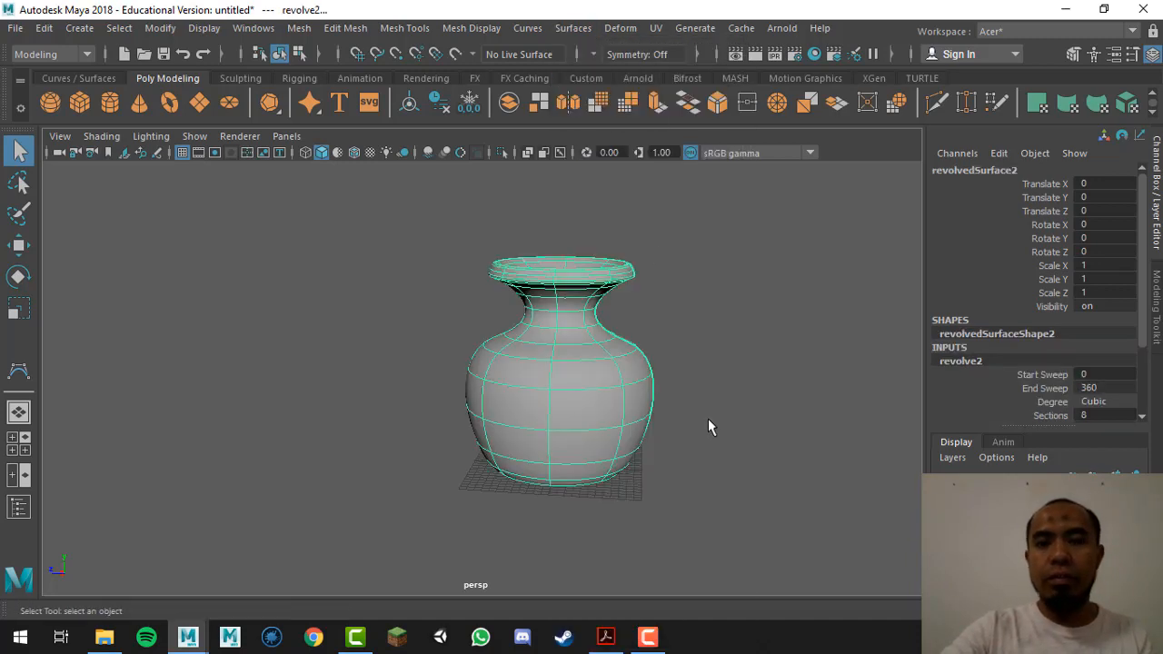
Step: Orbit and dolly around the new vase to inspect its body, rim and hollow mouth
click(780, 306)
alt+drag(780, 306, 695, 338)
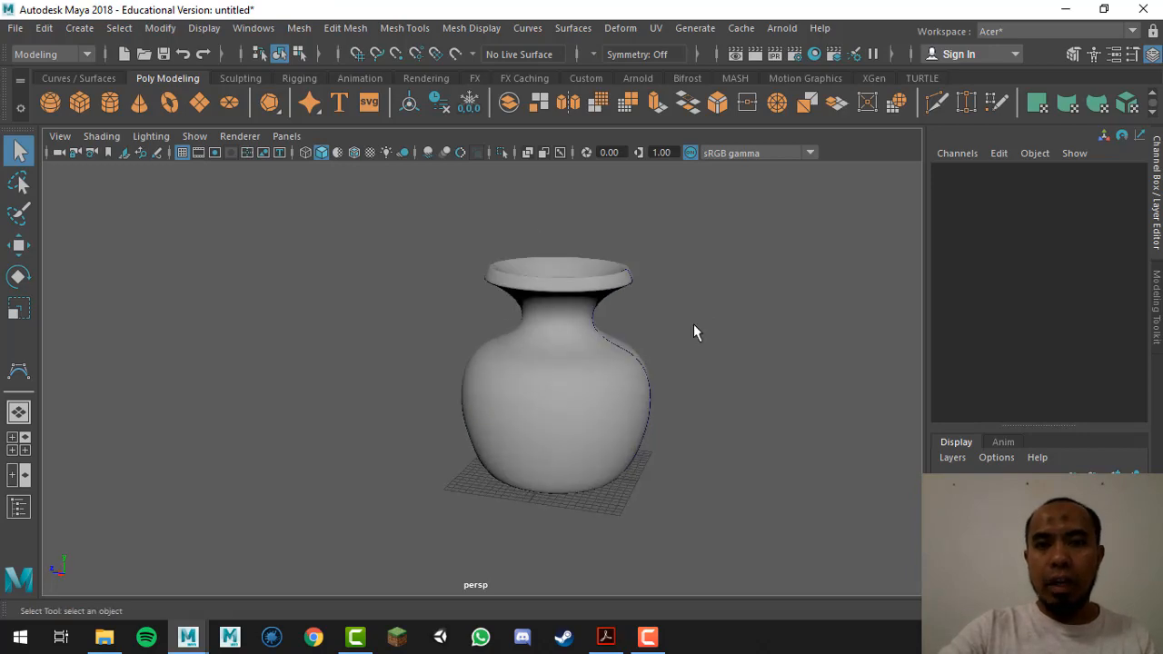
alt+right_drag(693, 325, 710, 477)
alt+drag(711, 477, 673, 445)
alt+drag(644, 360, 656, 389)
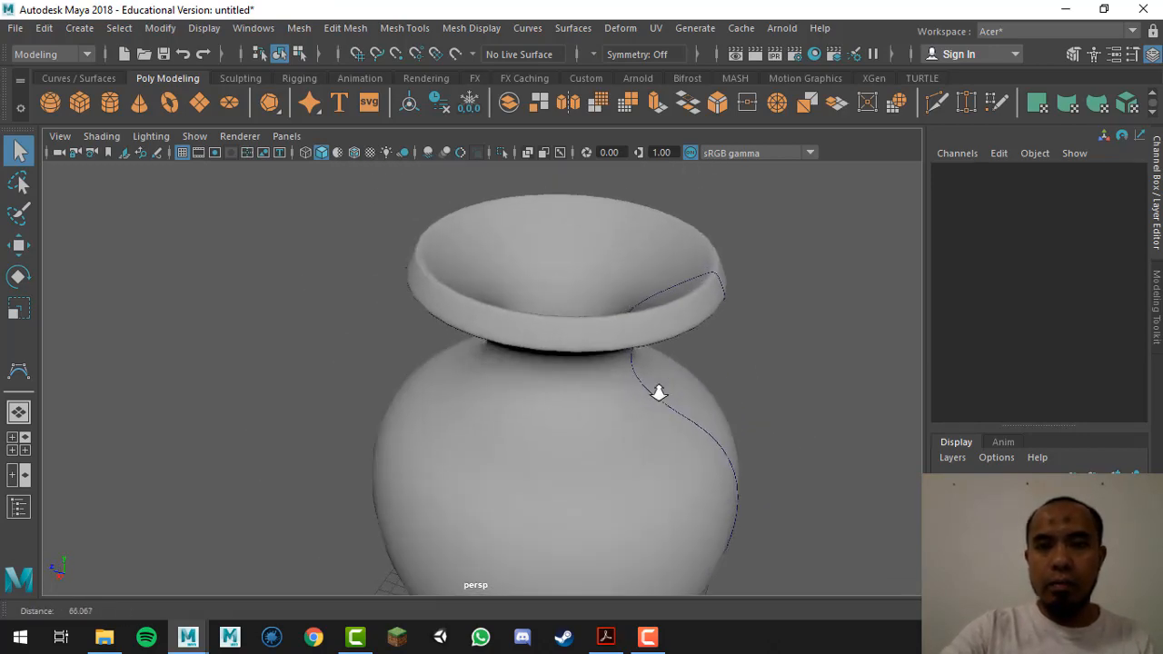
alt+right_drag(657, 390, 659, 410)
alt+drag(659, 410, 635, 281)
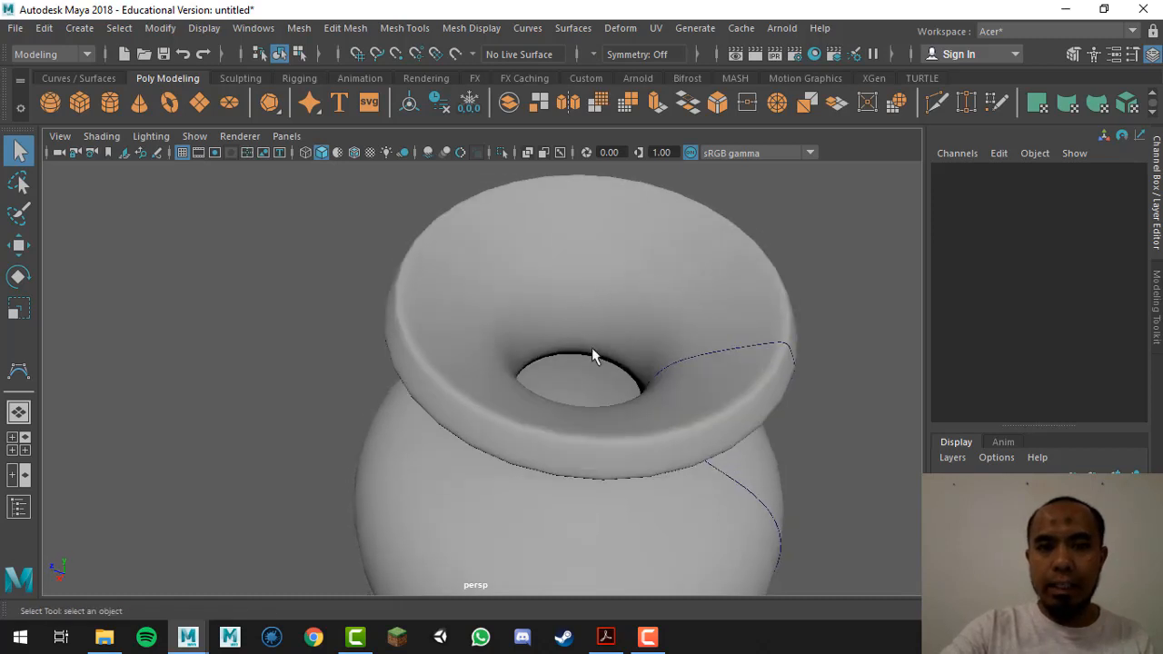
alt+drag(687, 376, 783, 405)
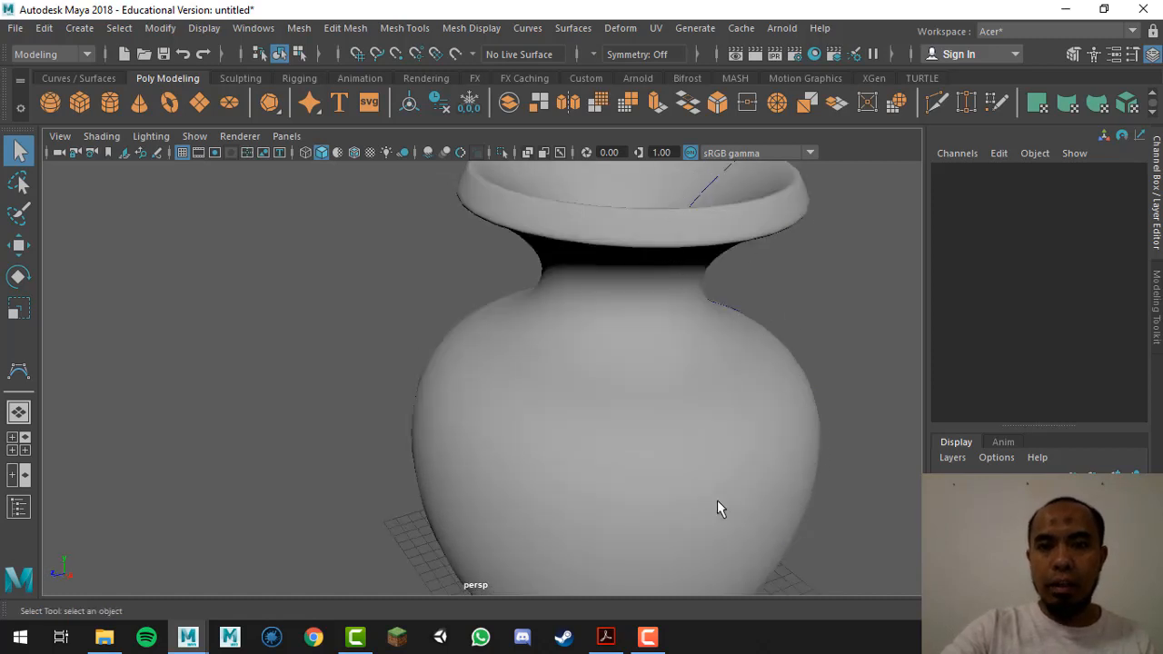
alt+drag(727, 325, 748, 313)
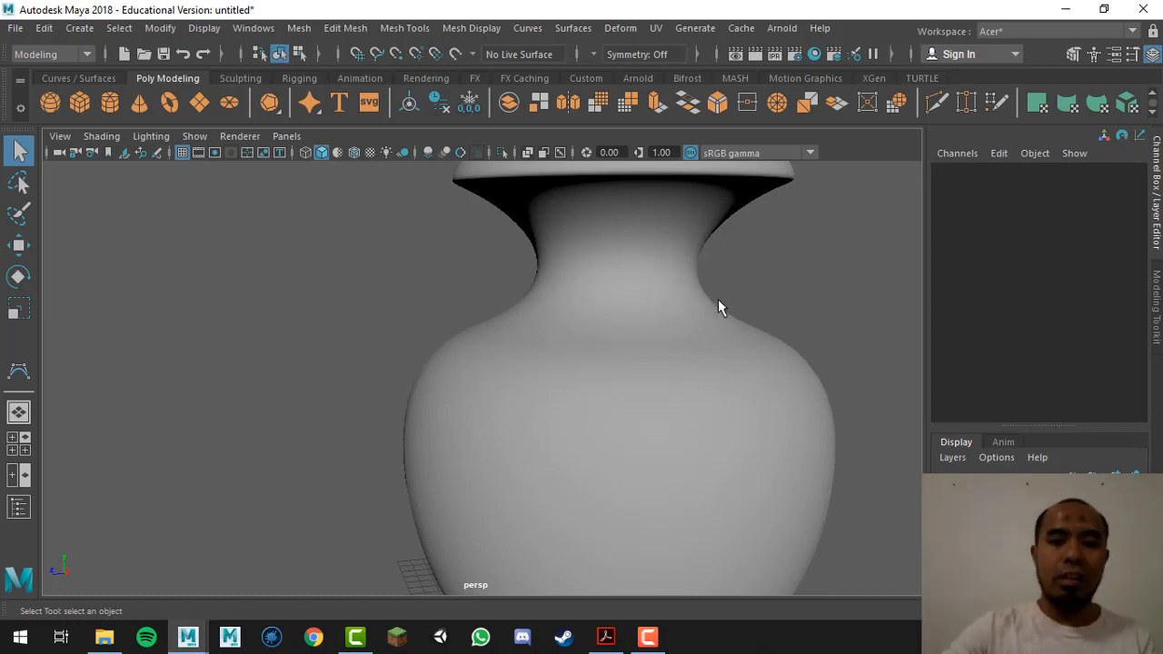
alt+drag(717, 300, 633, 407)
alt+drag(643, 475, 524, 424)
Step: Frame the vase with F, settle on a level side view, and deselect it
click(524, 427)
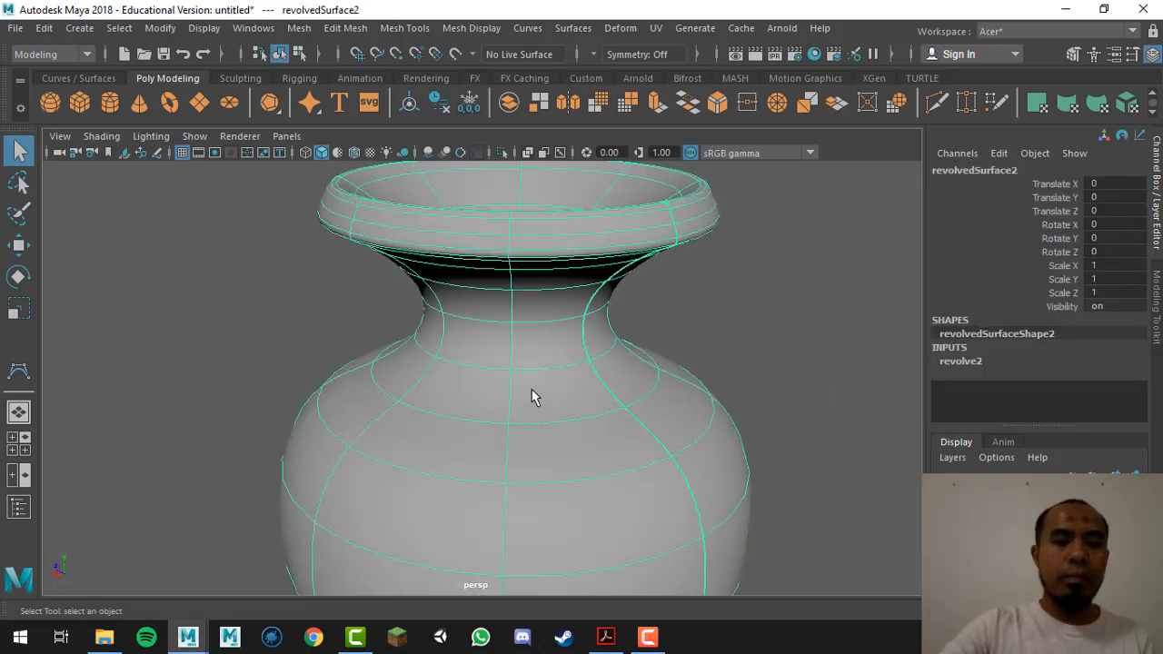
key(f)
alt+drag(540, 487, 543, 465)
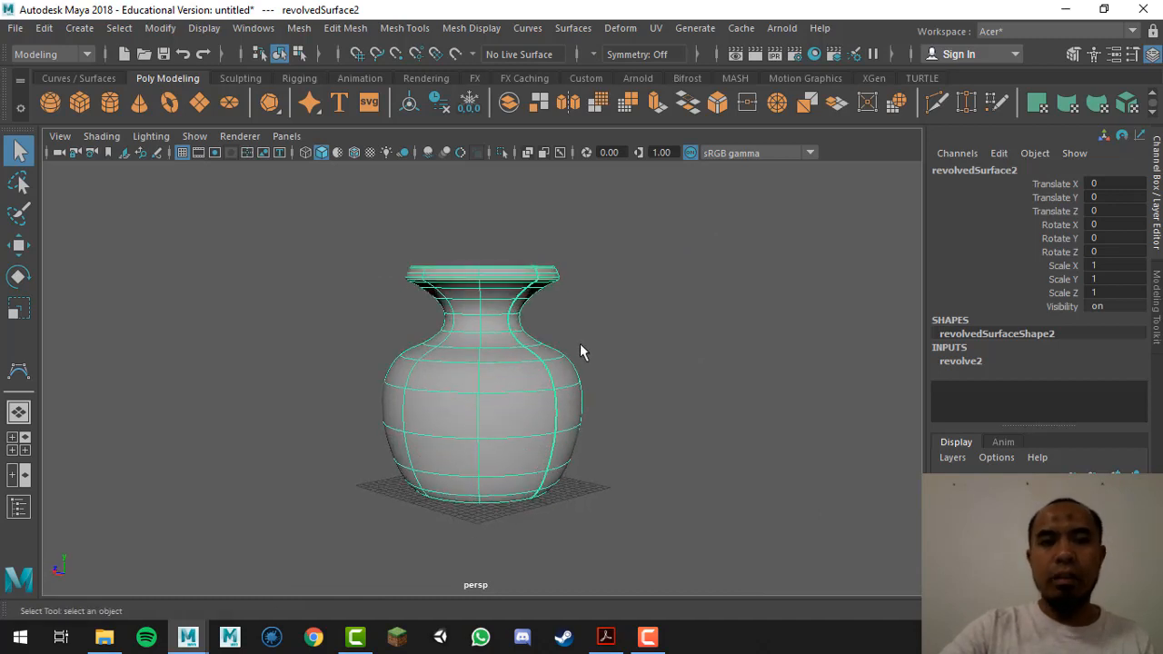
alt+right_drag(582, 348, 587, 411)
alt+right_drag(669, 263, 670, 294)
click(667, 291)
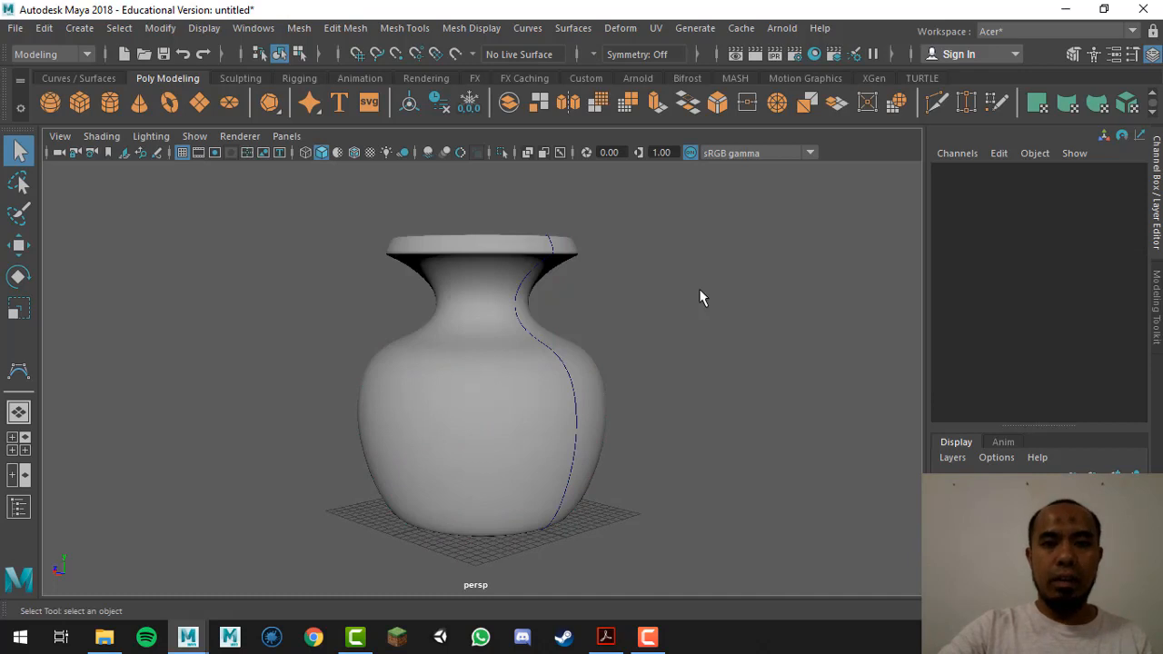